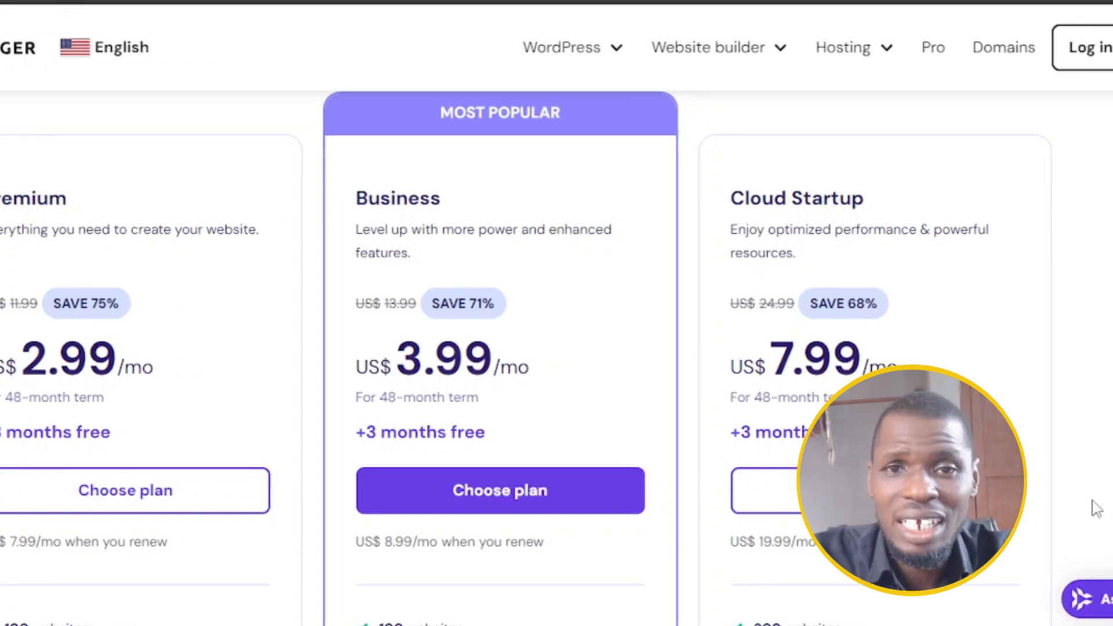
Review the prices and included features of the Premium, Business and Cloud Startup hosting plans.
scroll(1095, 509, down, 6)
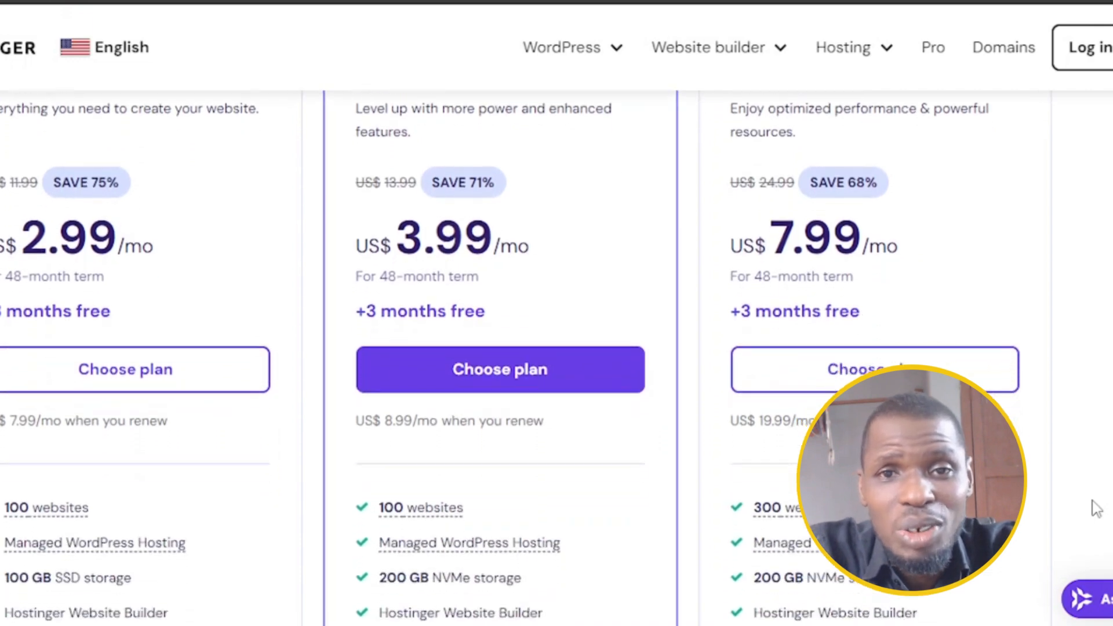
scroll(1096, 508, down, 5)
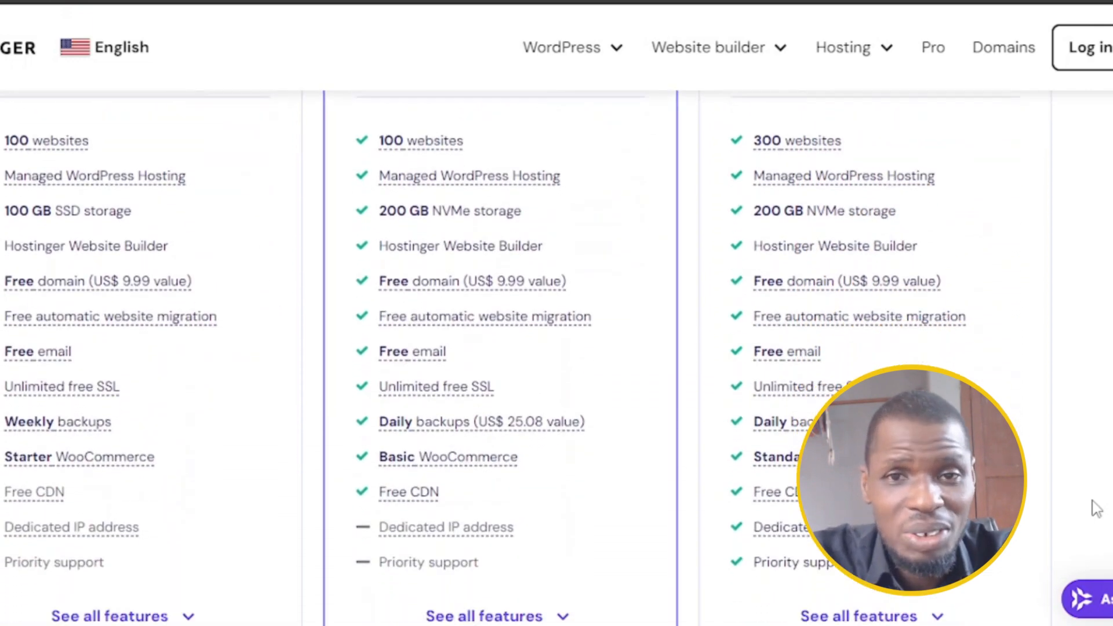
scroll(1096, 508, down, 5)
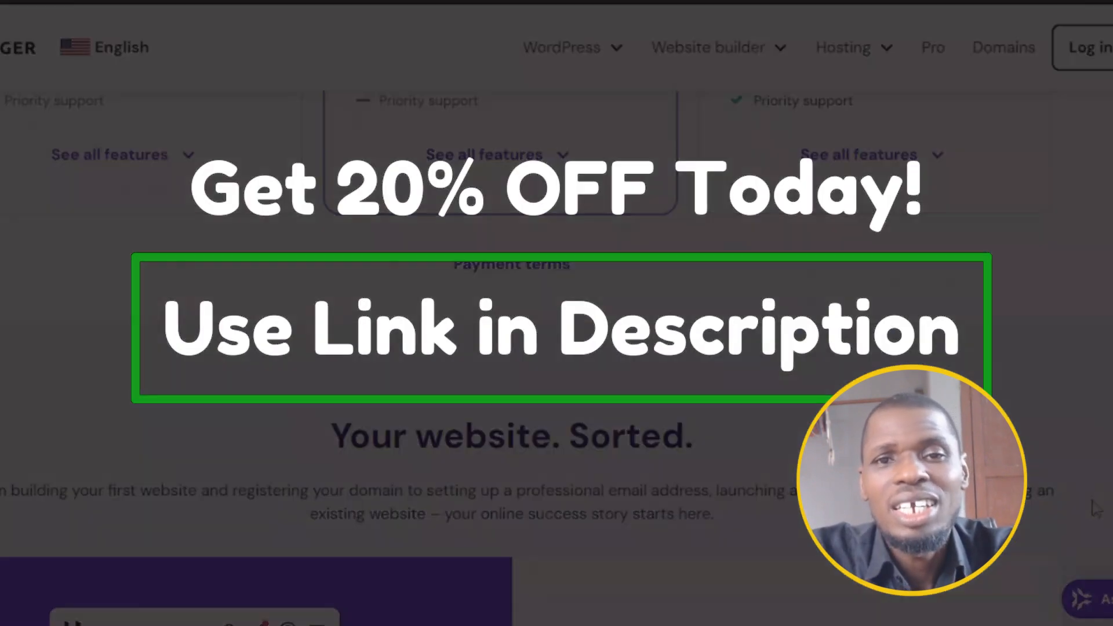
scroll(1096, 508, up, 6)
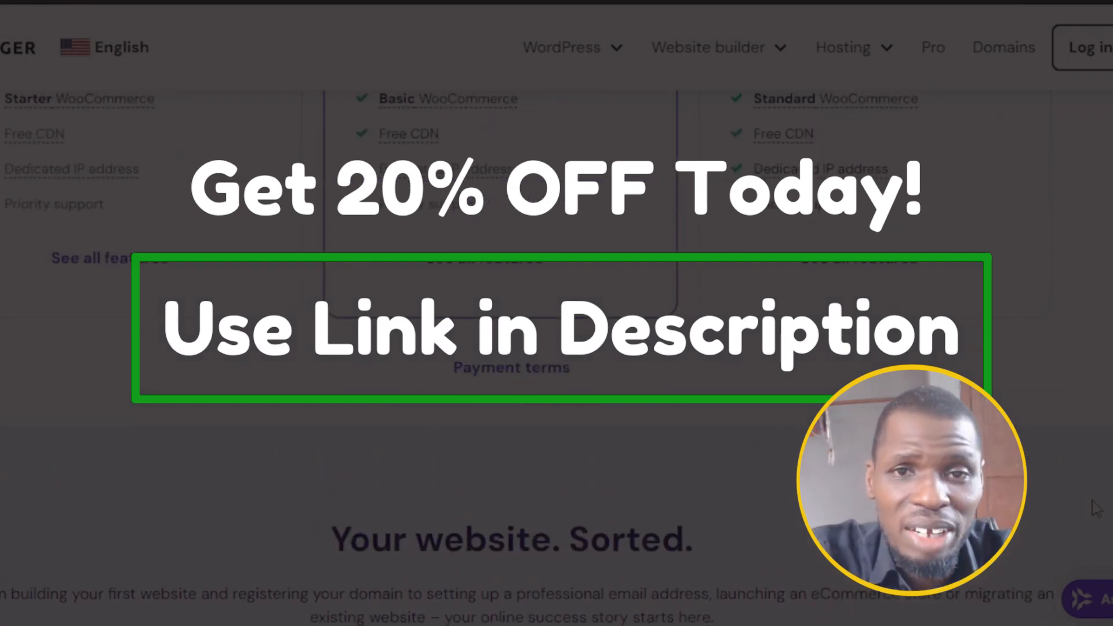
scroll(1095, 509, up, 3)
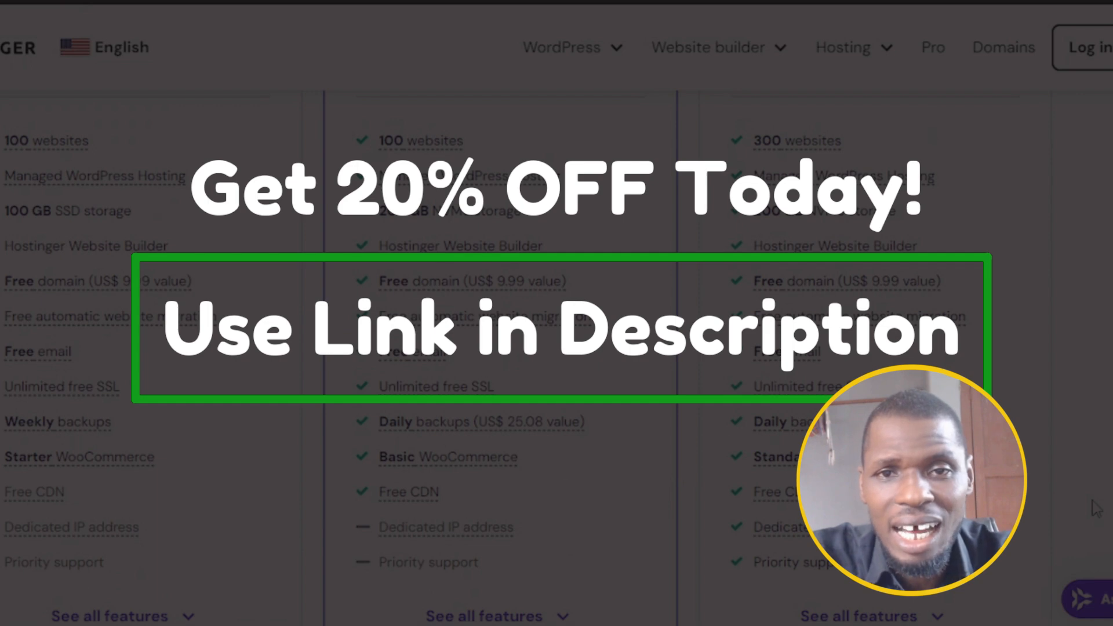
scroll(1096, 508, up, 2)
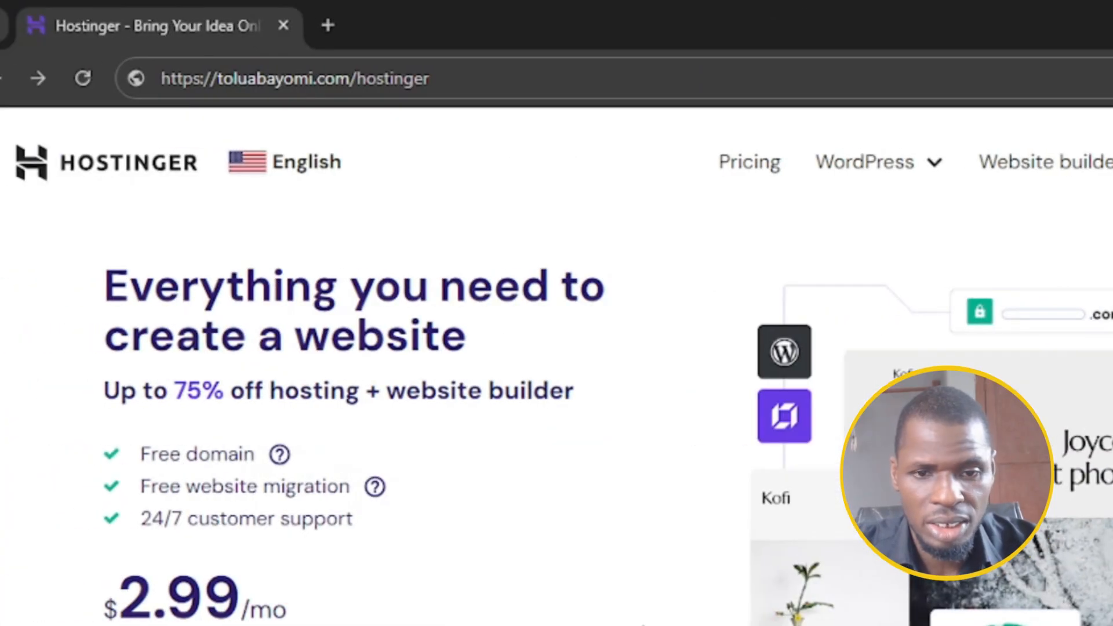
Choose the Business web hosting plan with a period of 48 months.
scroll(642, 623, down, 10)
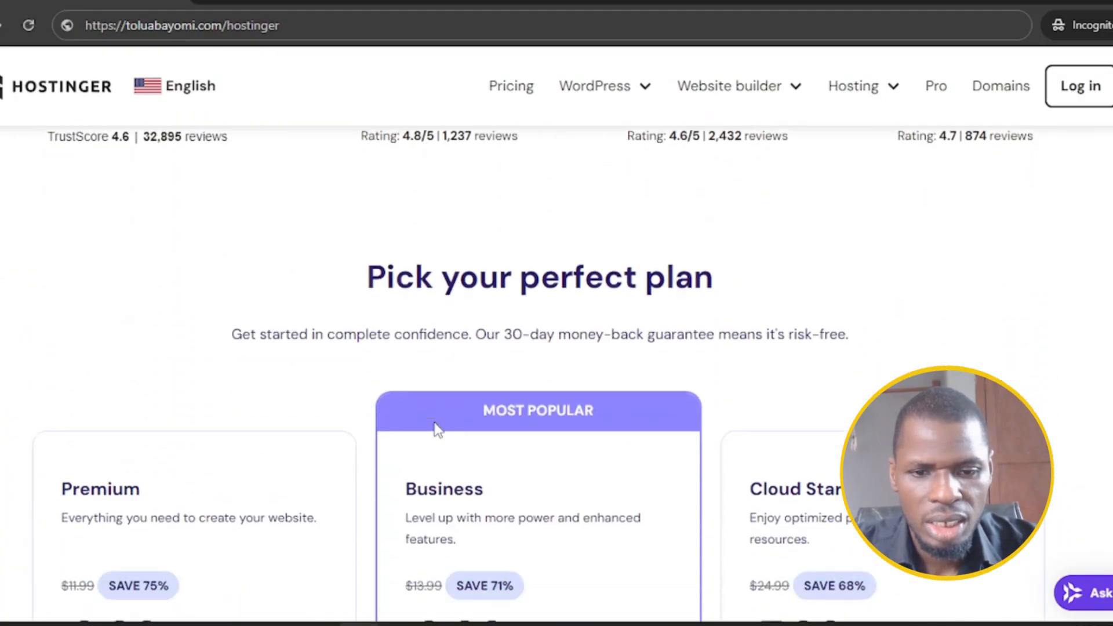
scroll(437, 430, down, 4)
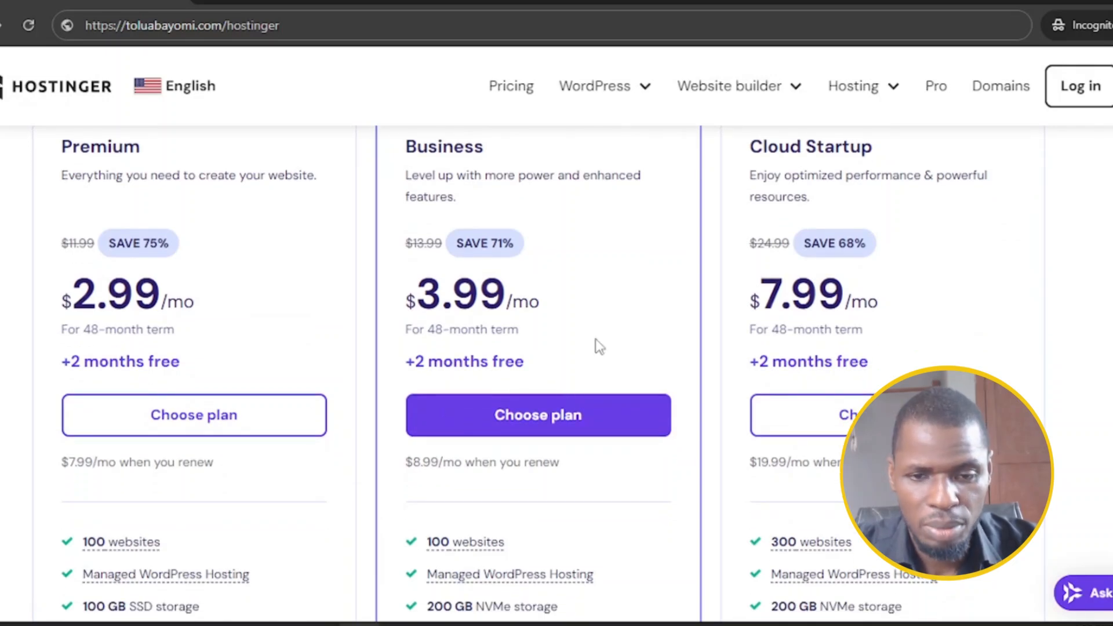
click(538, 419)
click(313, 357)
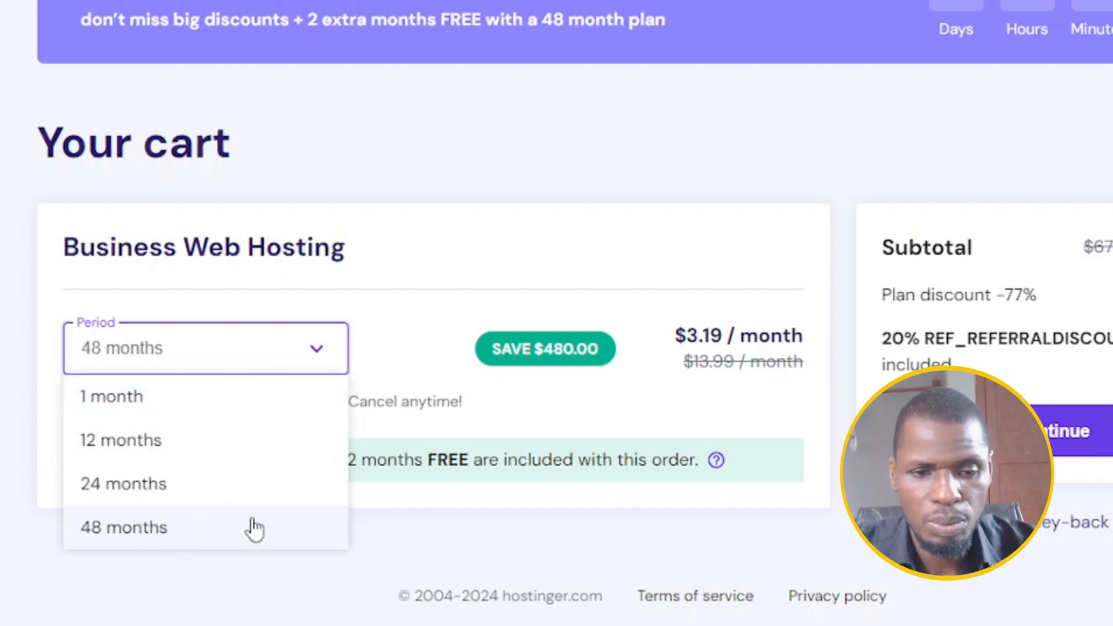
click(405, 332)
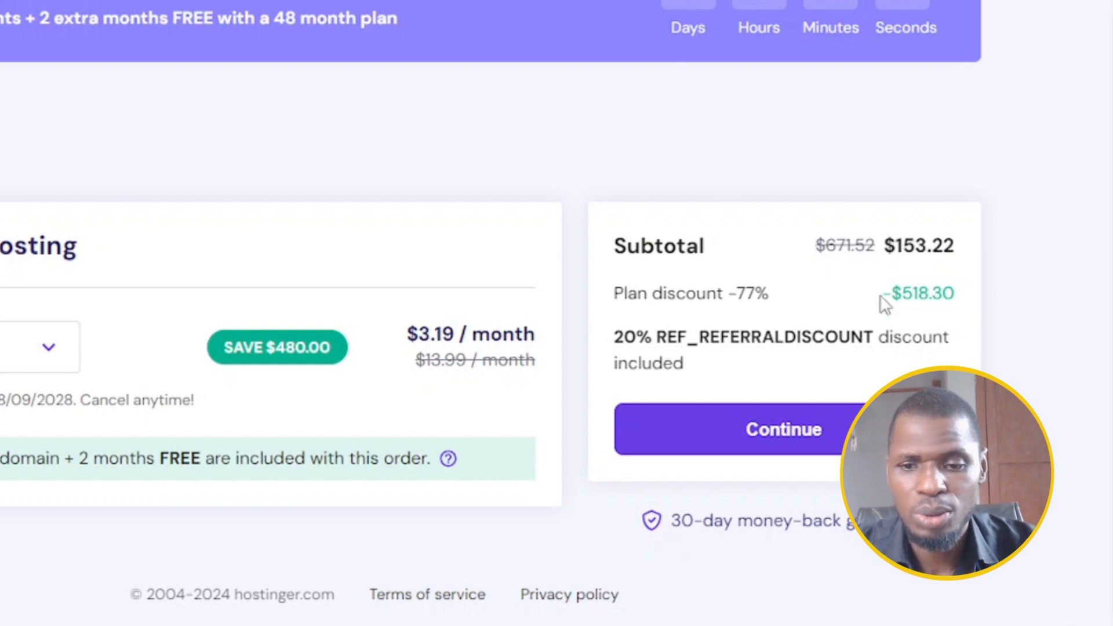
Proceed from the cart through account registration and submit the billing address form.
click(672, 447)
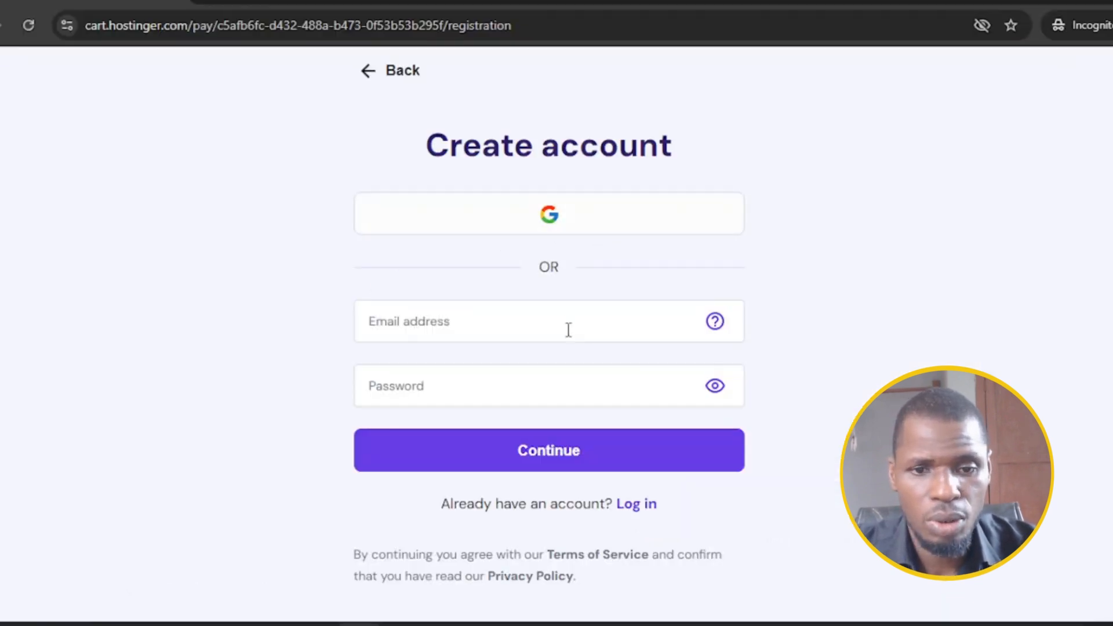
click(511, 328)
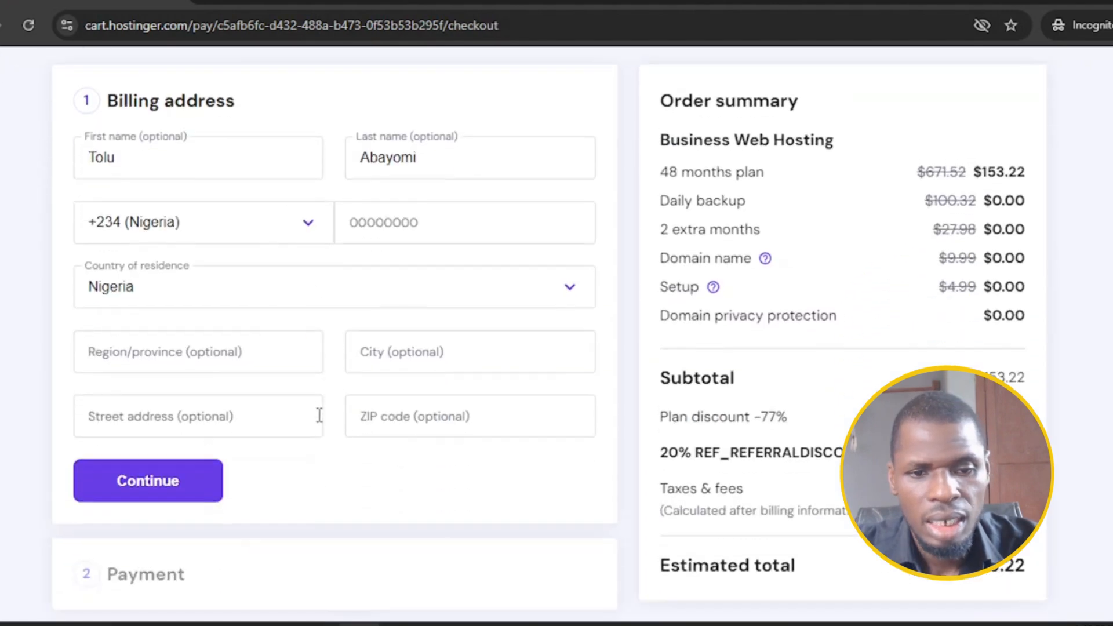
scroll(261, 421, down, 1)
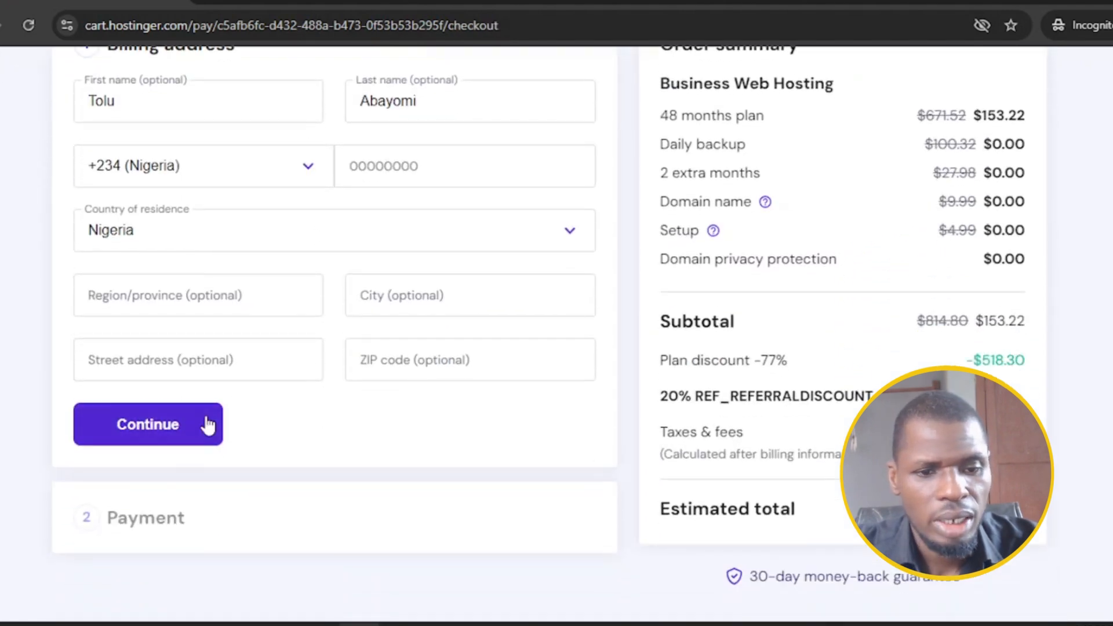
click(159, 427)
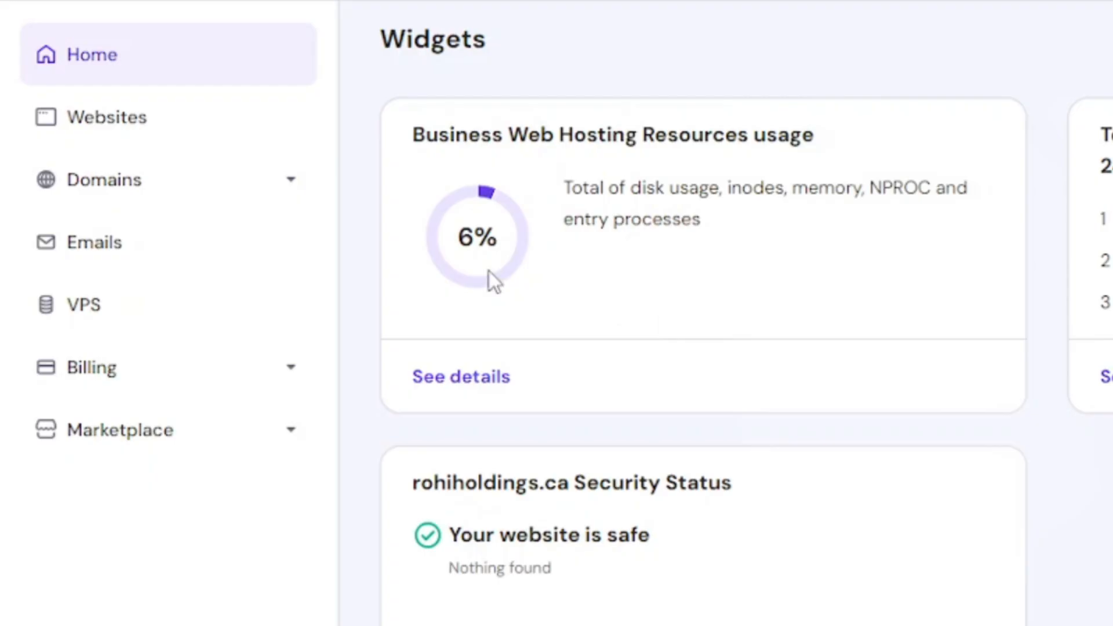
Add a new website with Hostinger Website Builder and start creating it with AI.
click(108, 127)
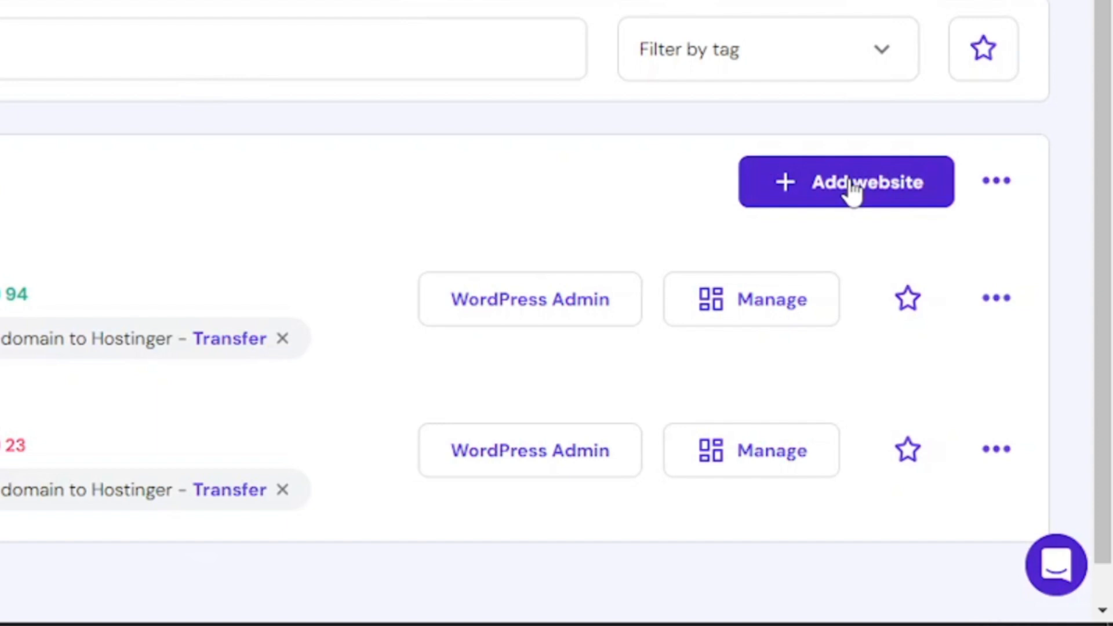
click(852, 191)
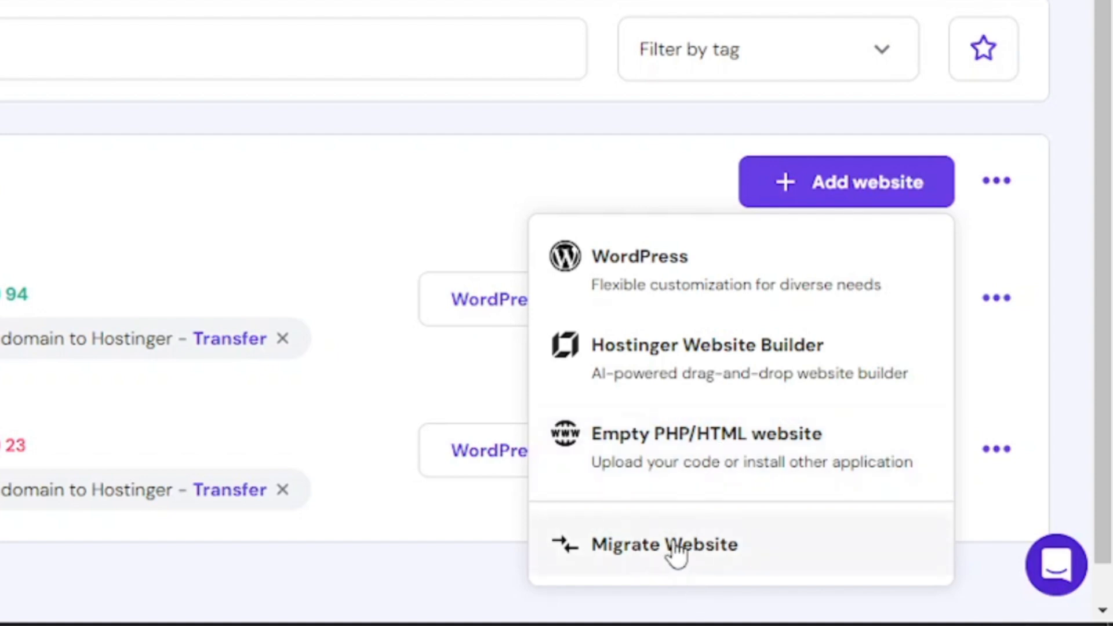
click(692, 368)
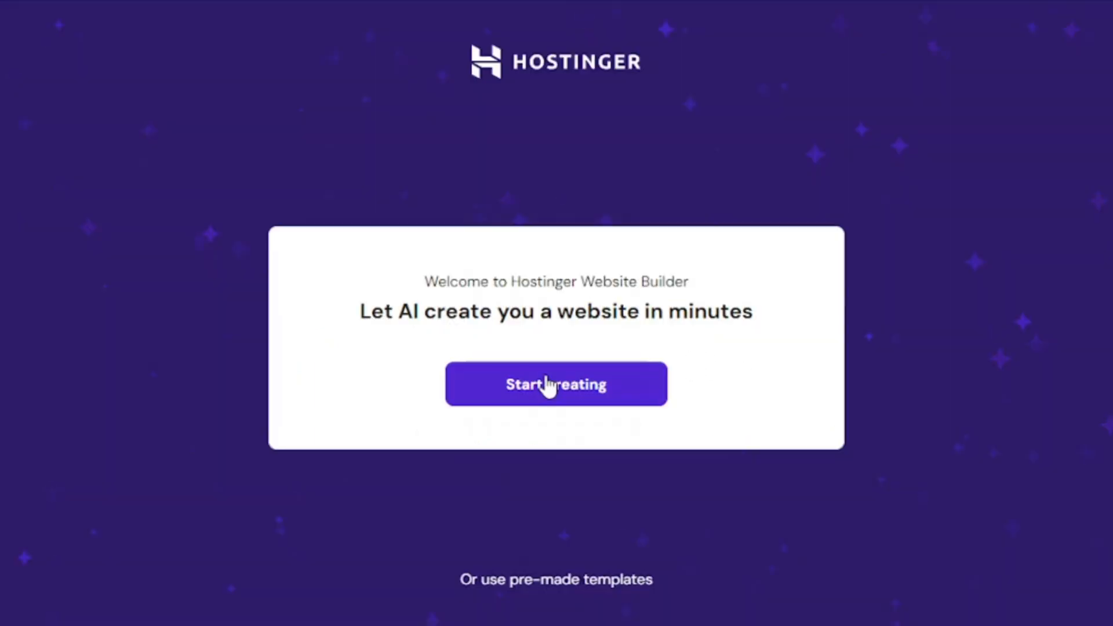
click(548, 385)
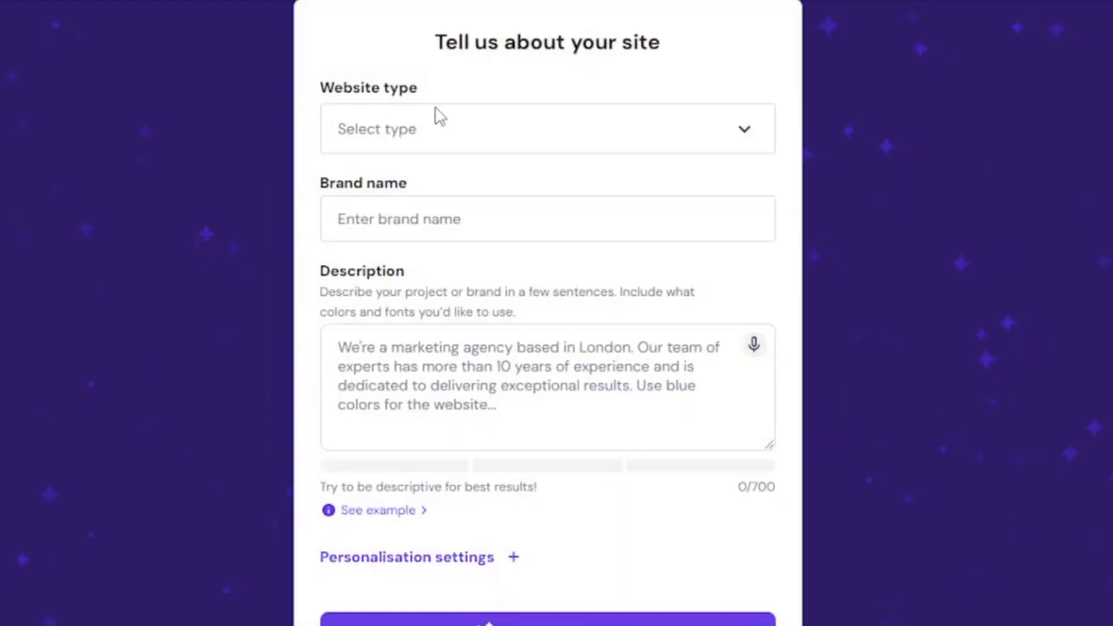
Set the website type to Business showcase and the brand name to TAIG Travels.
click(440, 123)
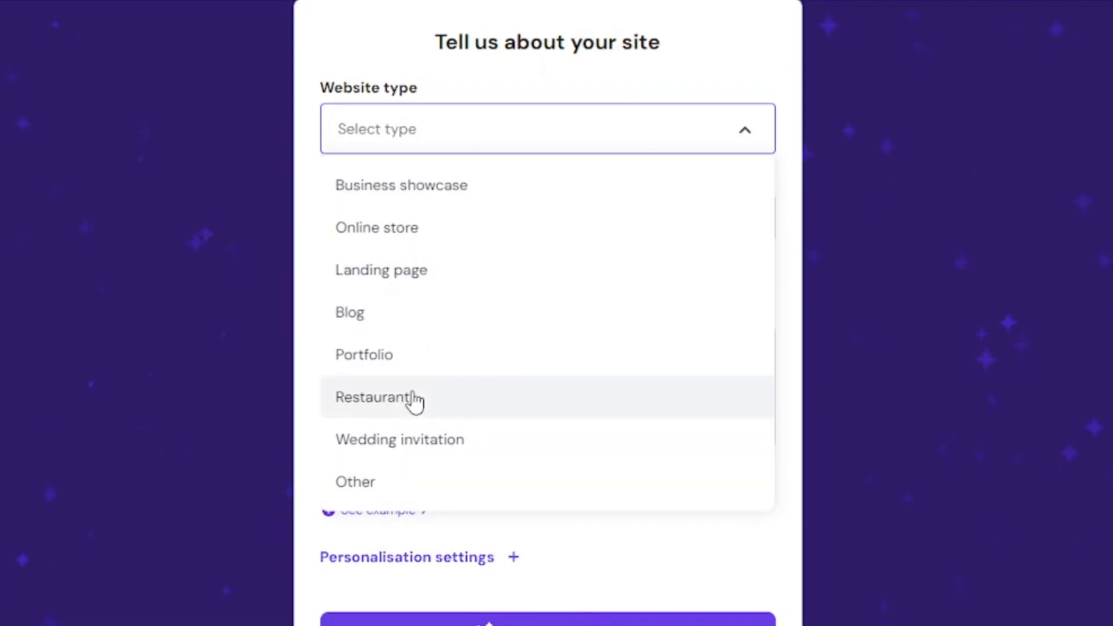
click(417, 197)
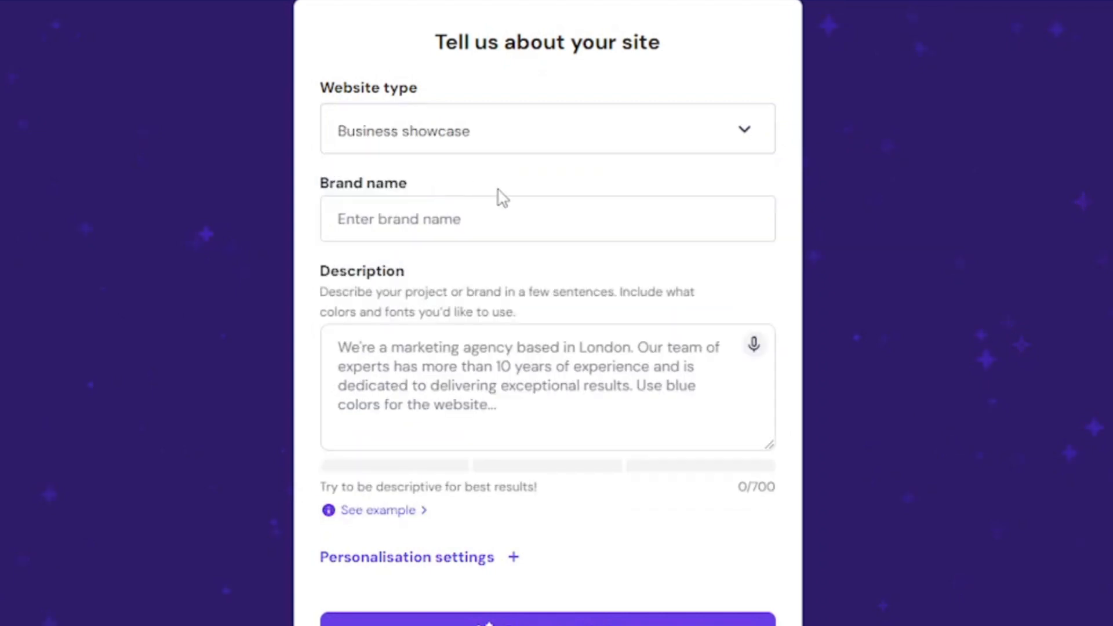
click(377, 223)
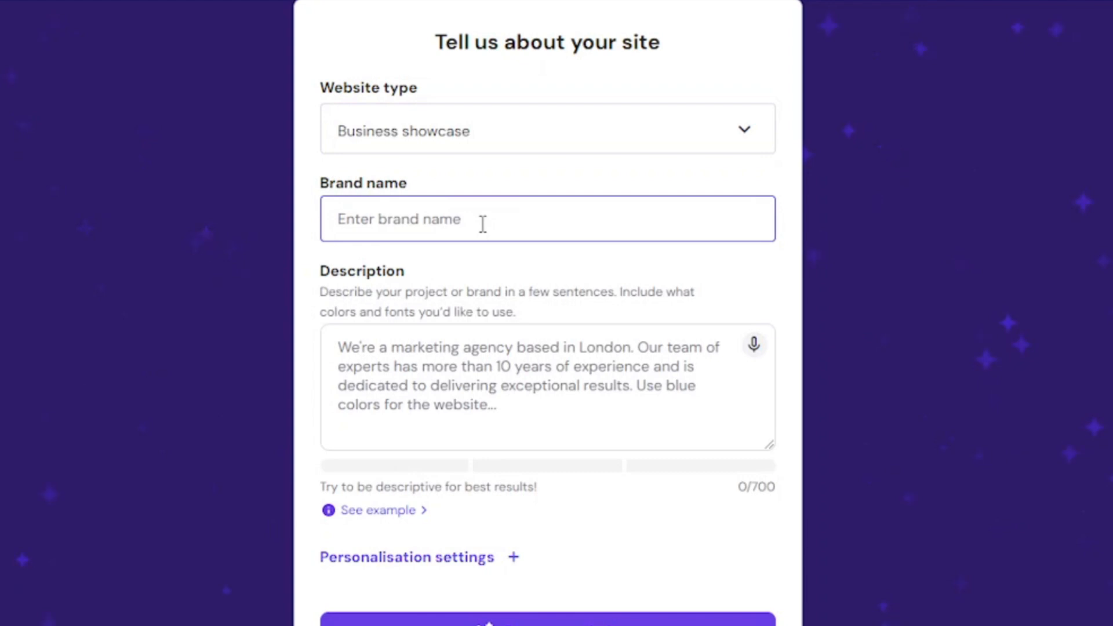
text(TAIG Travels)
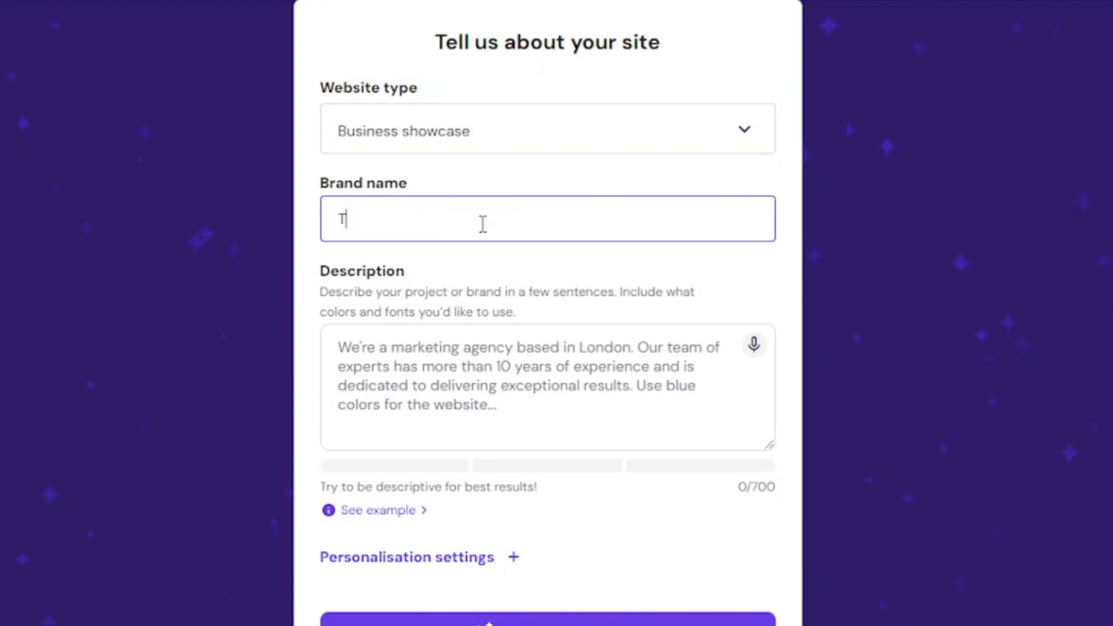
Paste the travel and tours agency text from Notepad as the site description and generate the website.
key(Tab)
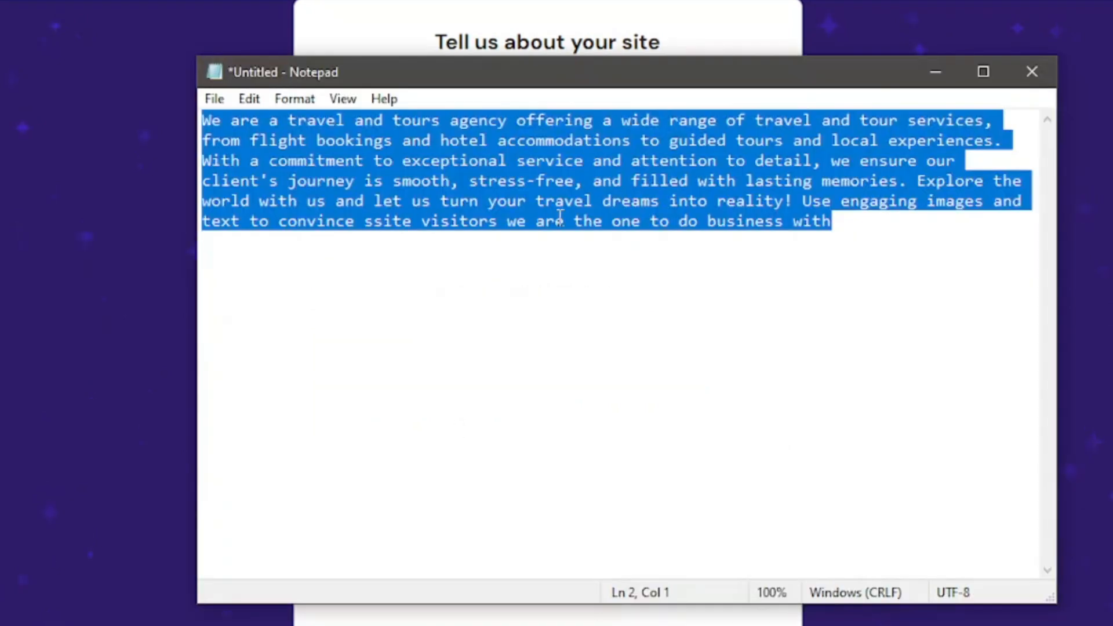
click(936, 71)
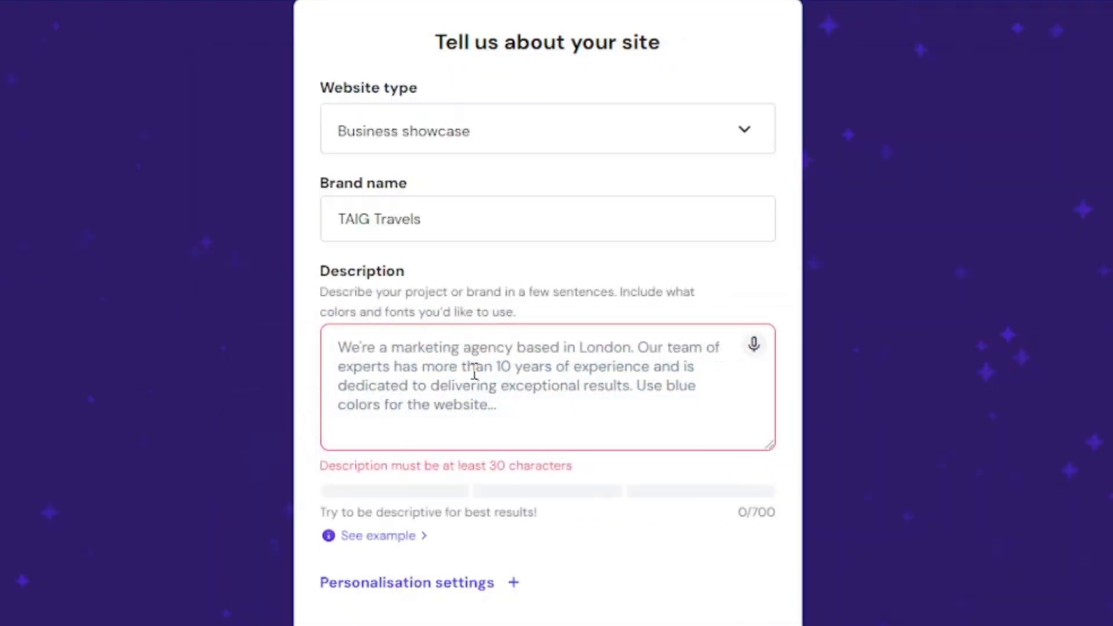
key(ctrl+v)
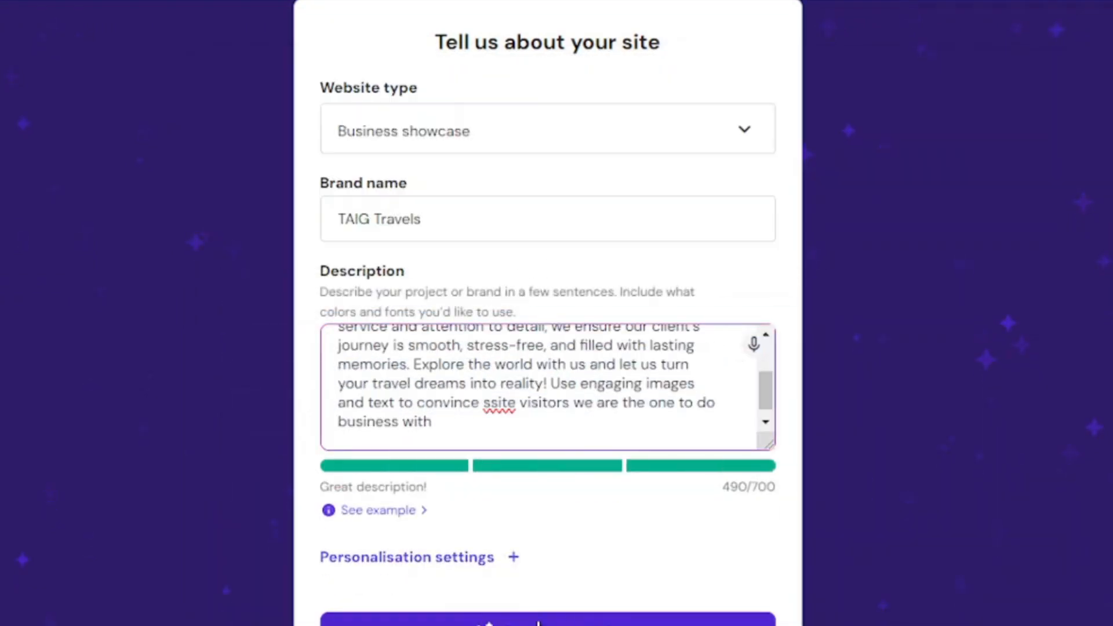
click(539, 624)
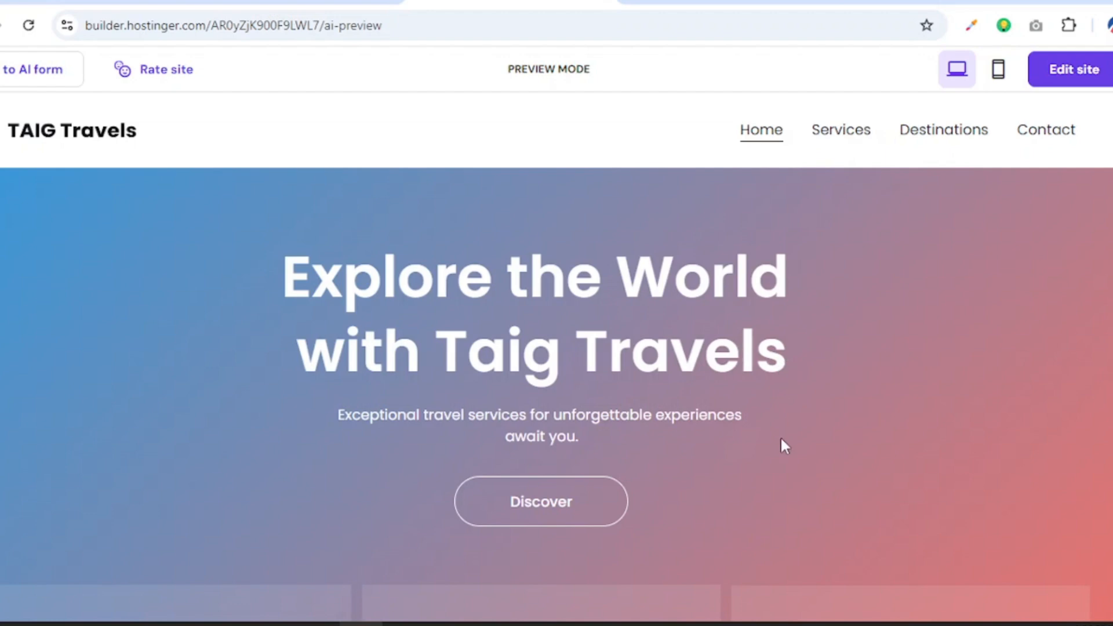
Examine the generated home page preview from the hero section down to the Explore Your Journey section.
scroll(781, 443, down, 1)
scroll(781, 443, up, 1)
scroll(690, 472, down, 2)
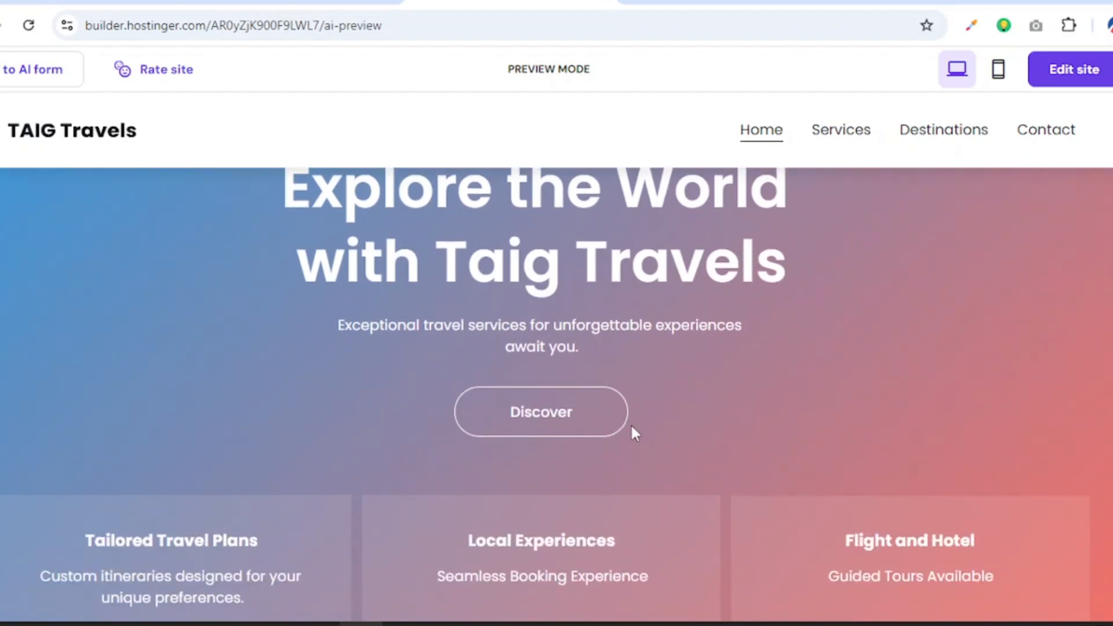
scroll(738, 422, down, 1)
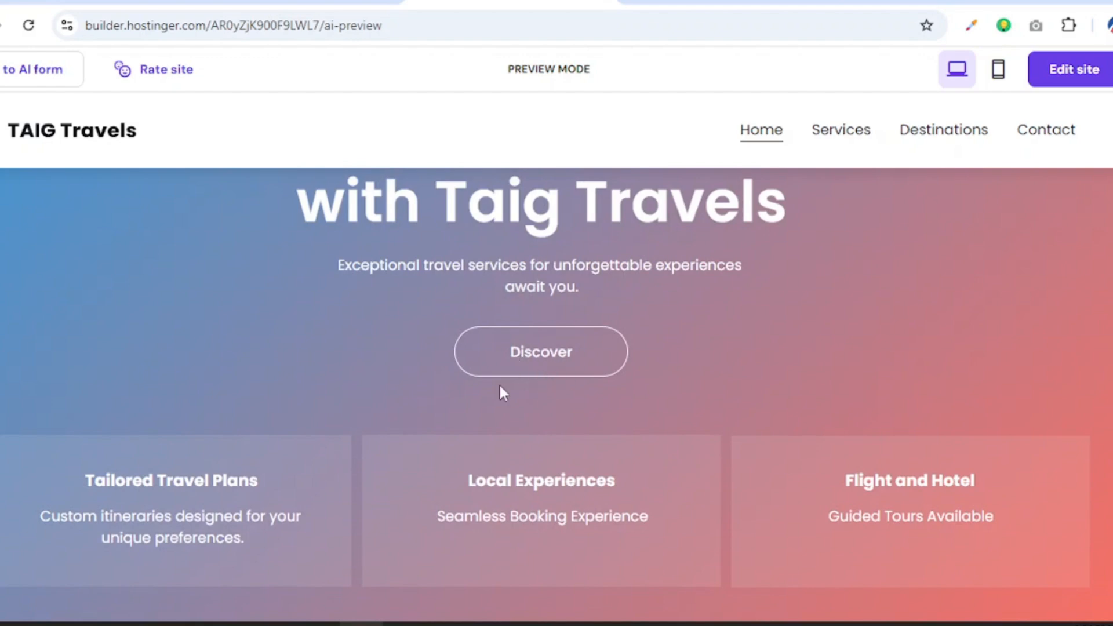
scroll(305, 437, down, 2)
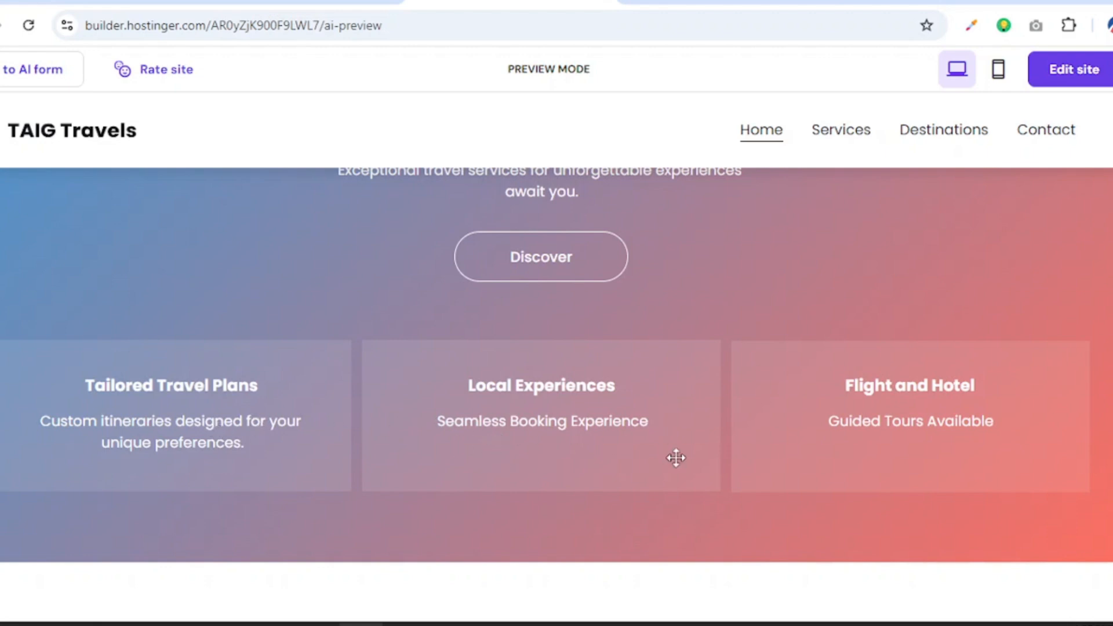
scroll(582, 450, up, 4)
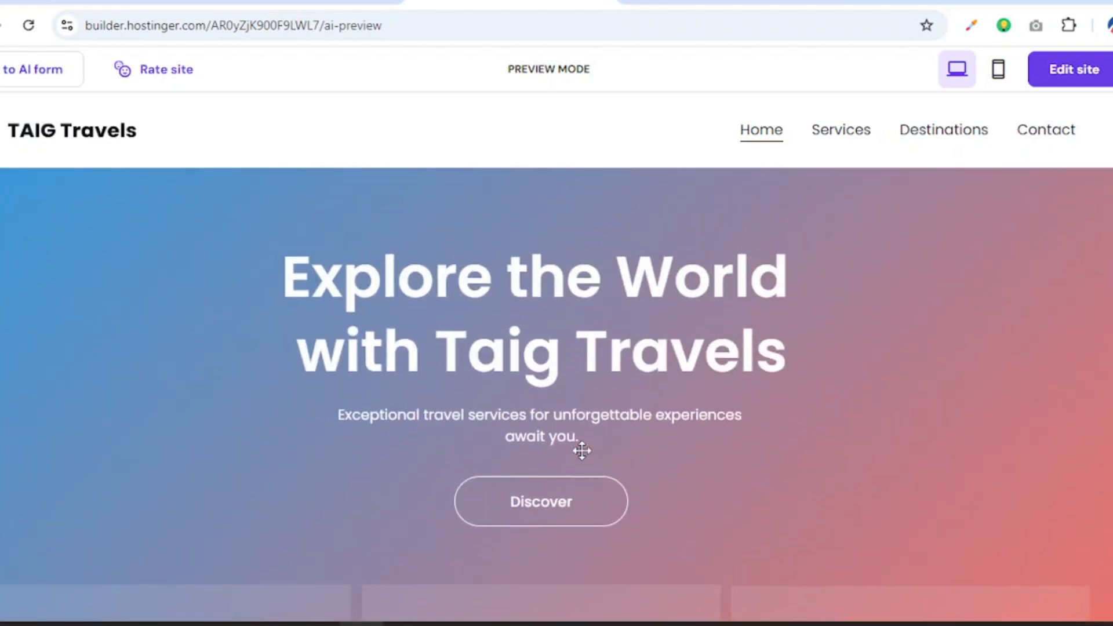
scroll(585, 456, down, 1)
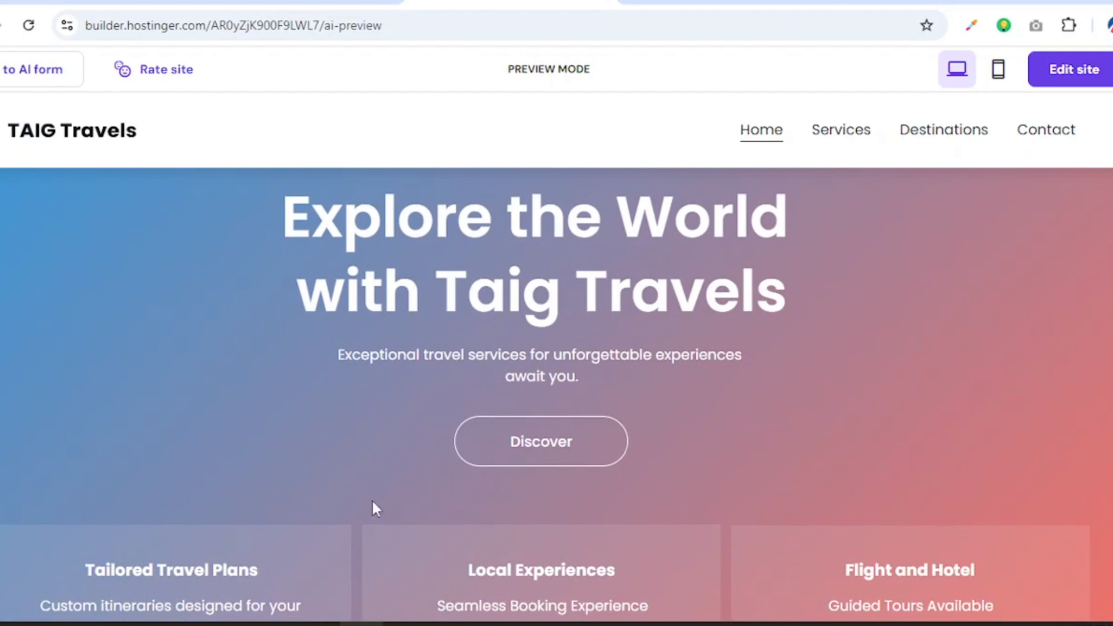
scroll(372, 502, down, 3)
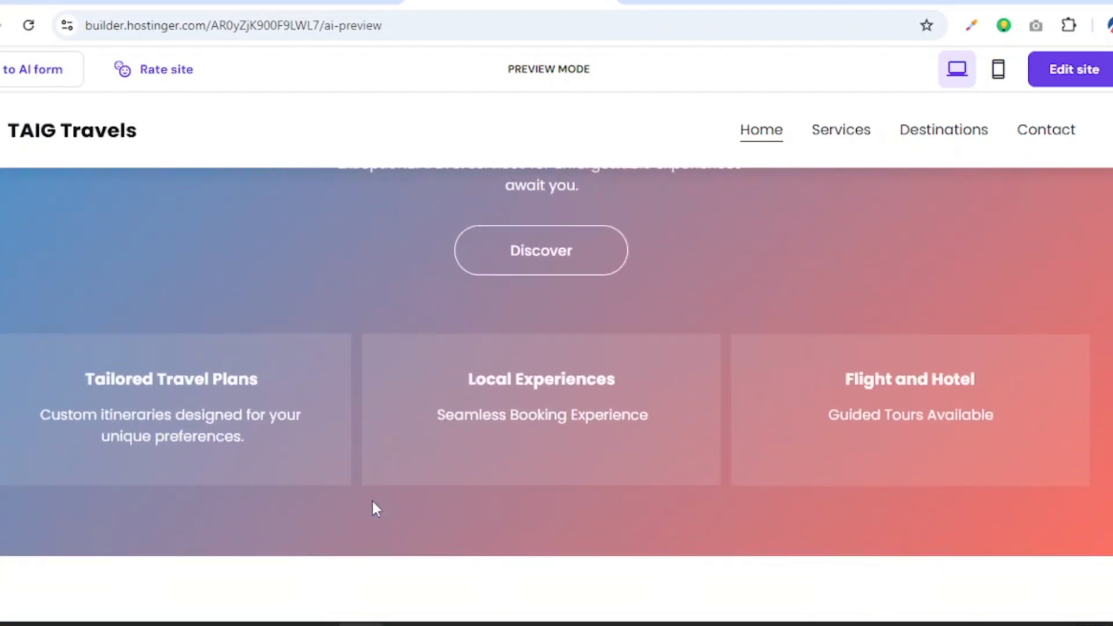
scroll(372, 502, down, 7)
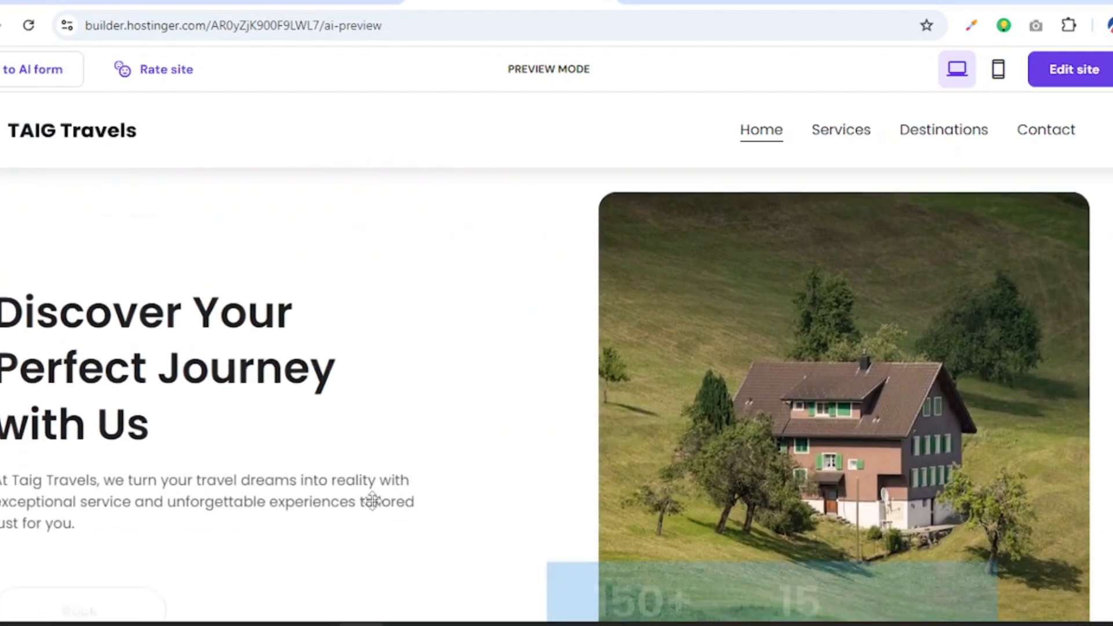
scroll(447, 490, down, 2)
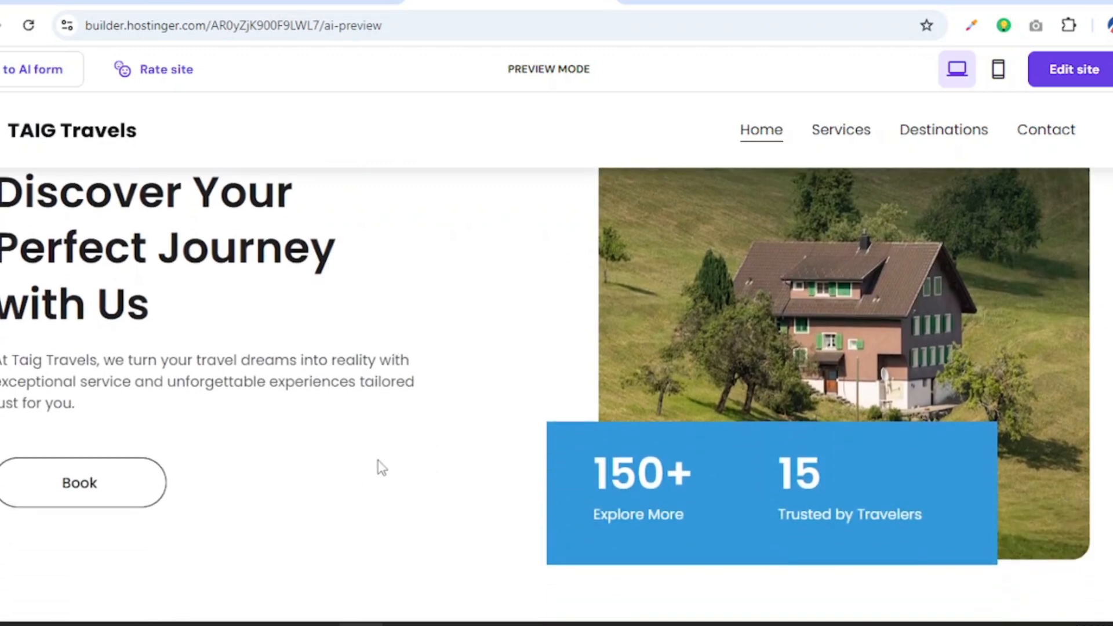
scroll(388, 510, up, 1)
scroll(388, 510, down, 1)
scroll(361, 473, down, 8)
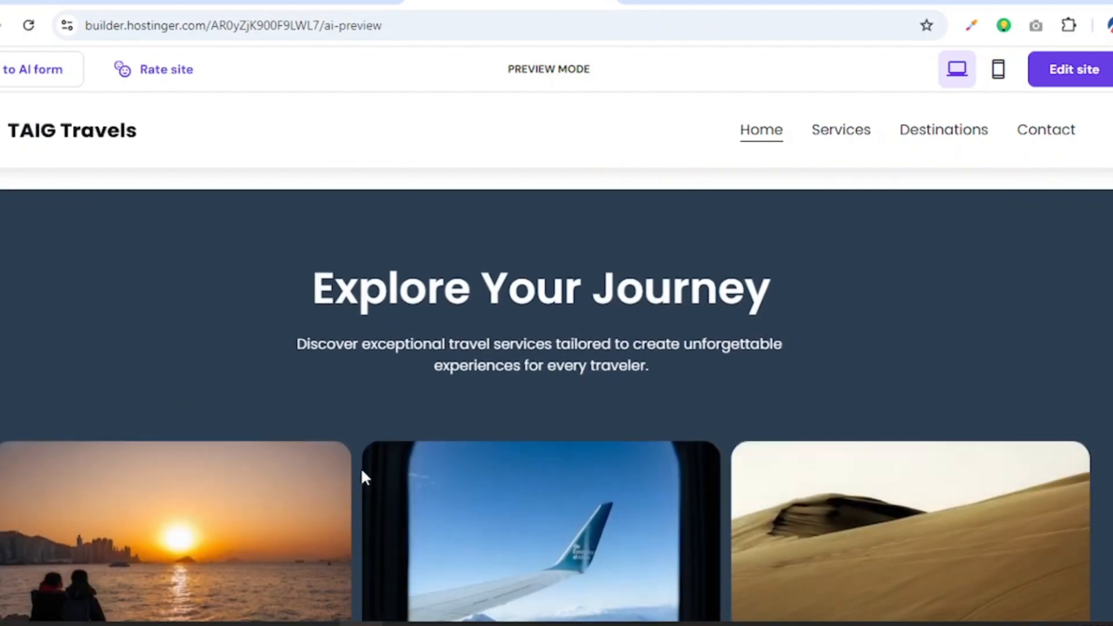
Examine the rest of the home page preview, from the service cards through Travel Memories and Customer Reviews to the footer.
scroll(361, 467, down, 5)
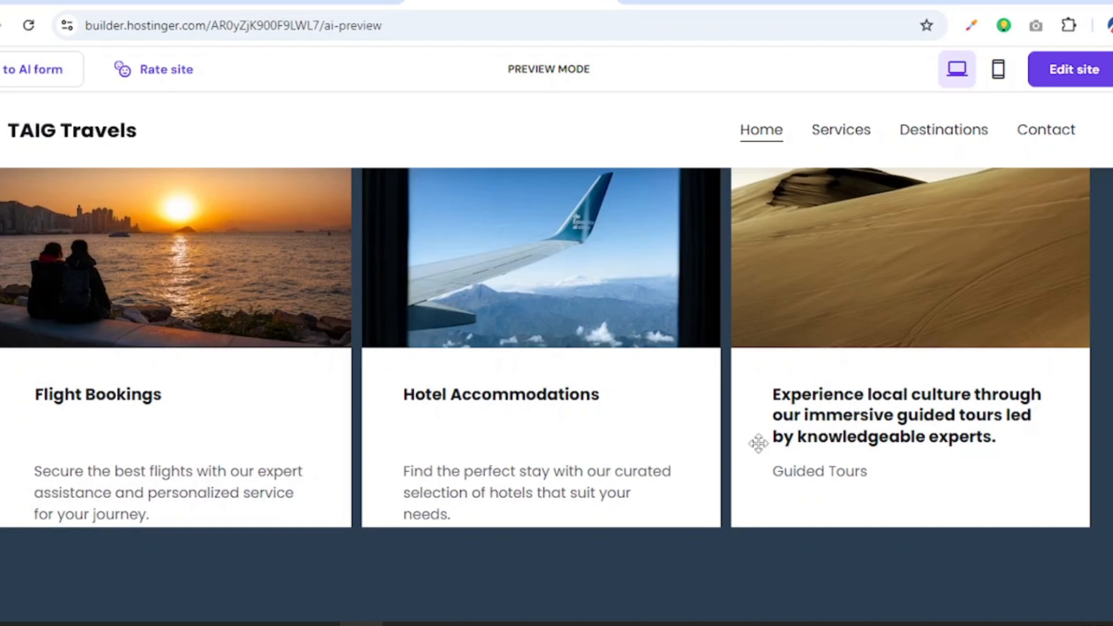
scroll(758, 444, down, 2)
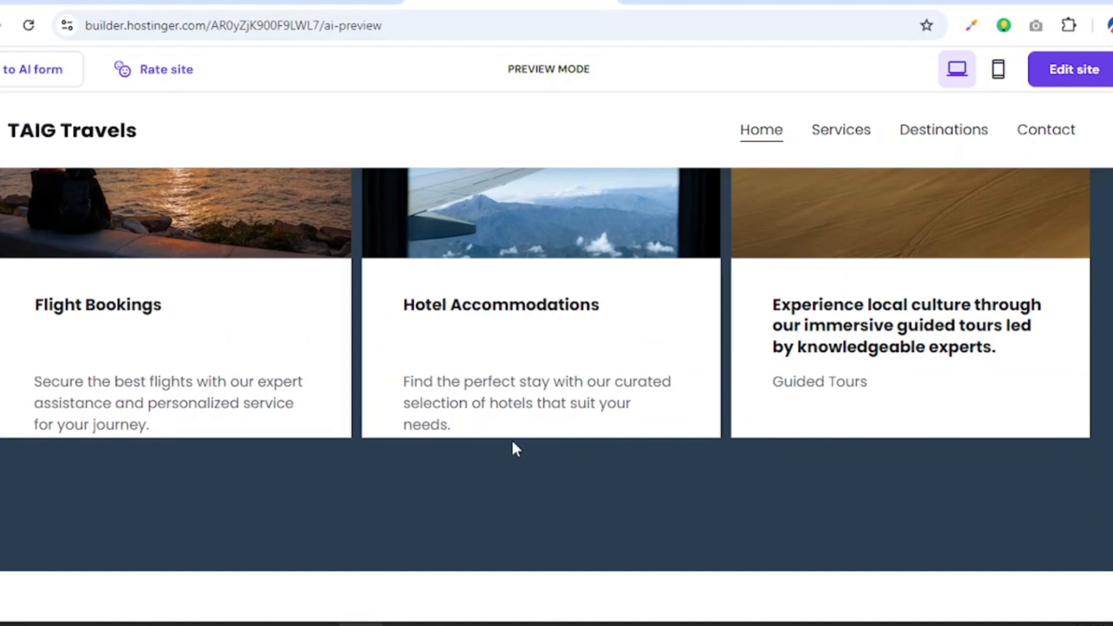
scroll(515, 447, down, 4)
scroll(512, 442, down, 2)
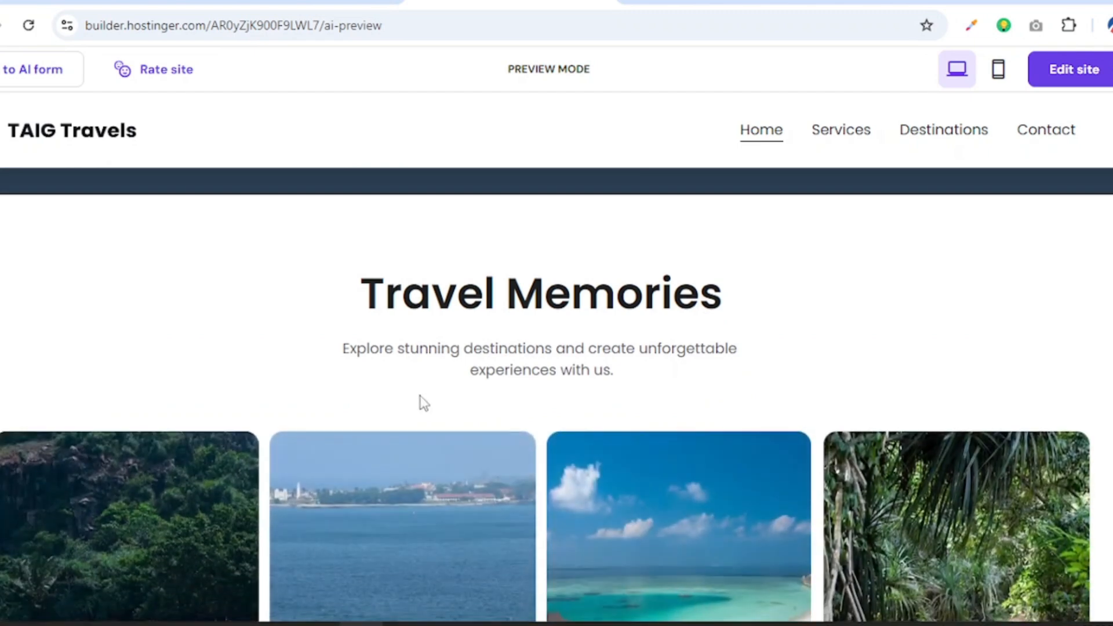
scroll(410, 392, down, 1)
scroll(410, 392, down, 5)
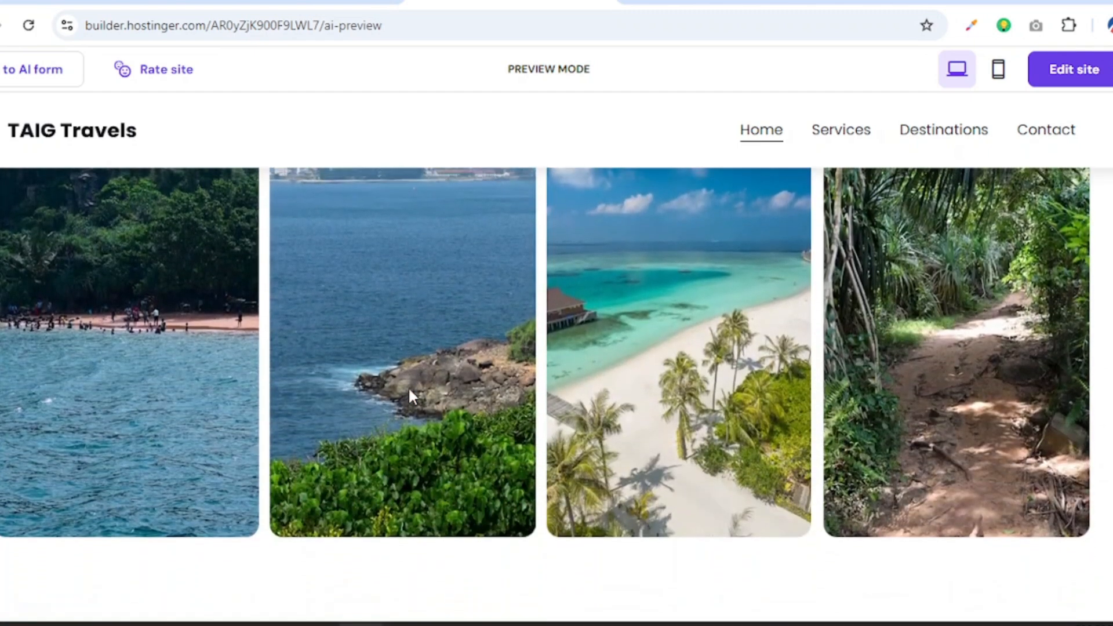
scroll(409, 388, up, 2)
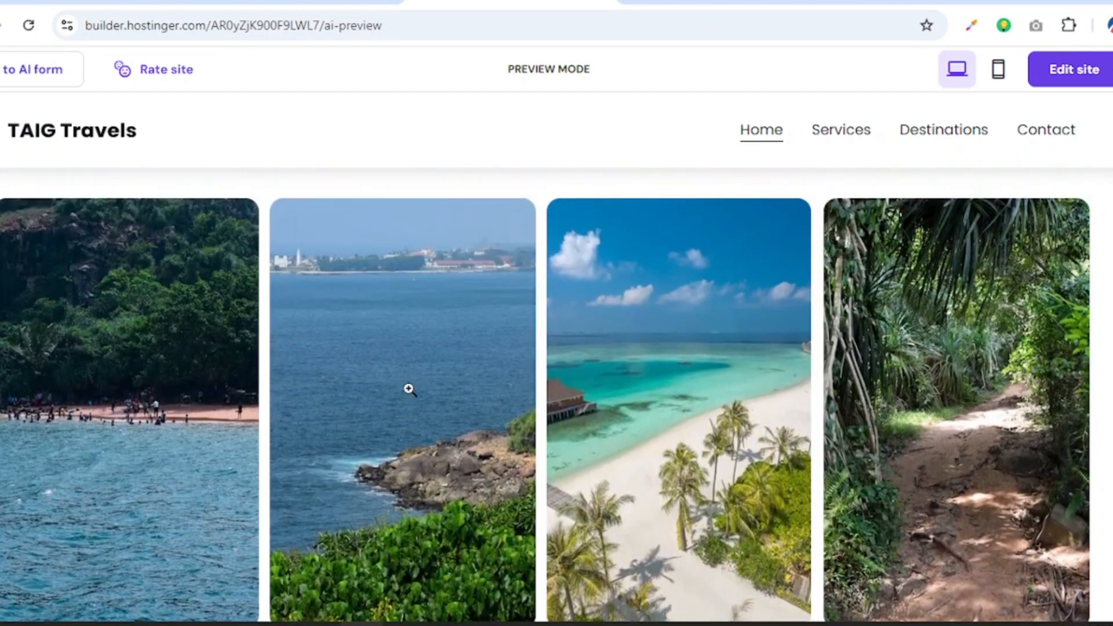
scroll(409, 389, down, 5)
scroll(409, 390, down, 3)
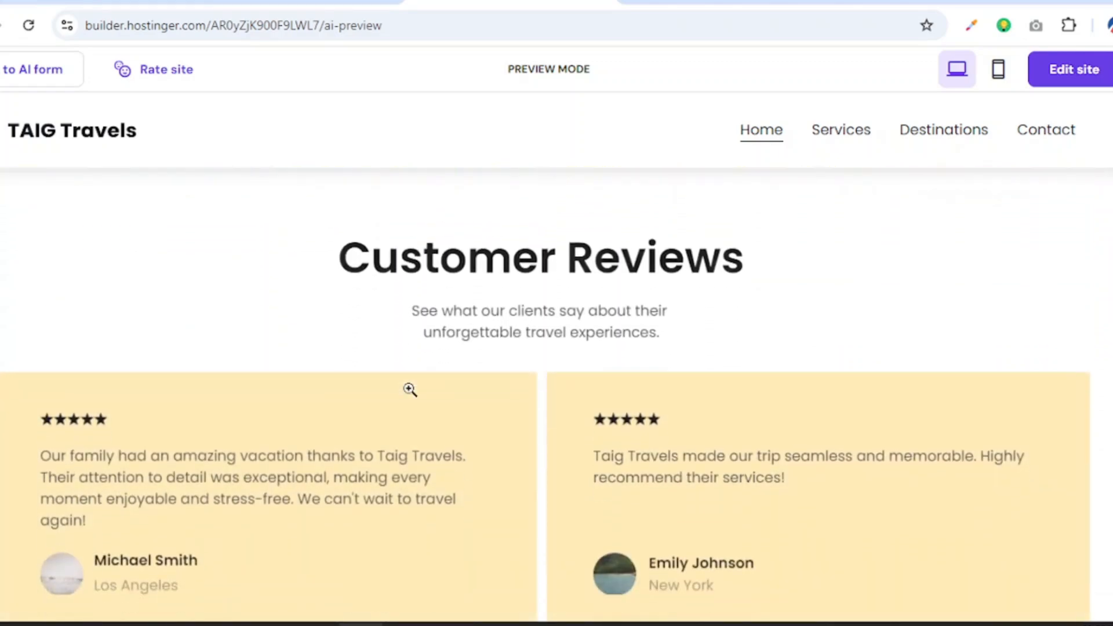
scroll(456, 461, down, 6)
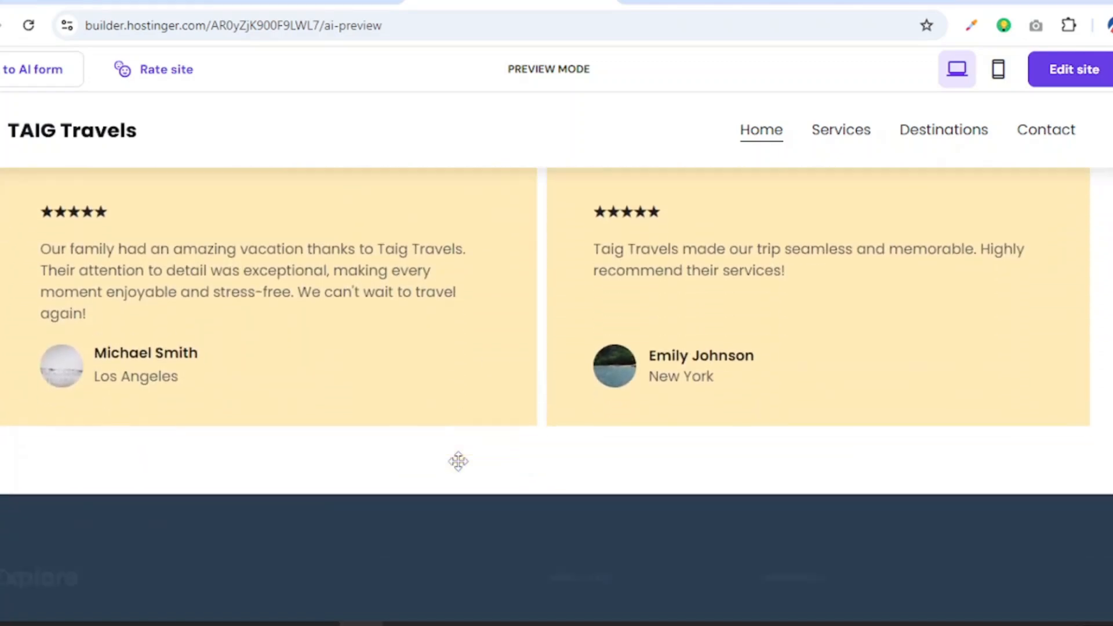
scroll(458, 460, down, 1)
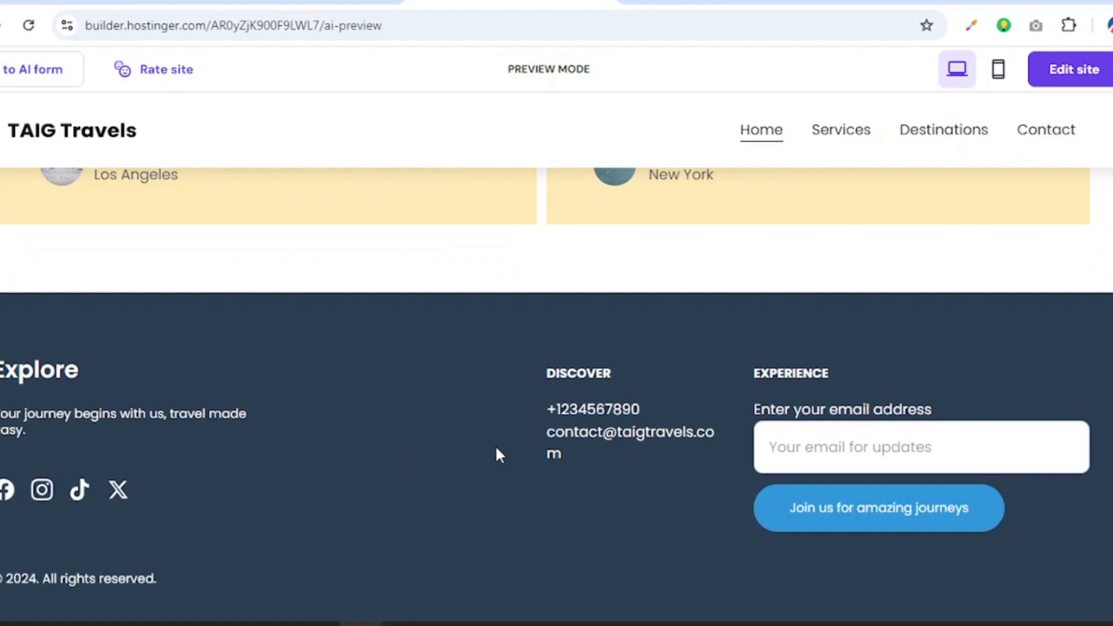
scroll(496, 448, up, 20)
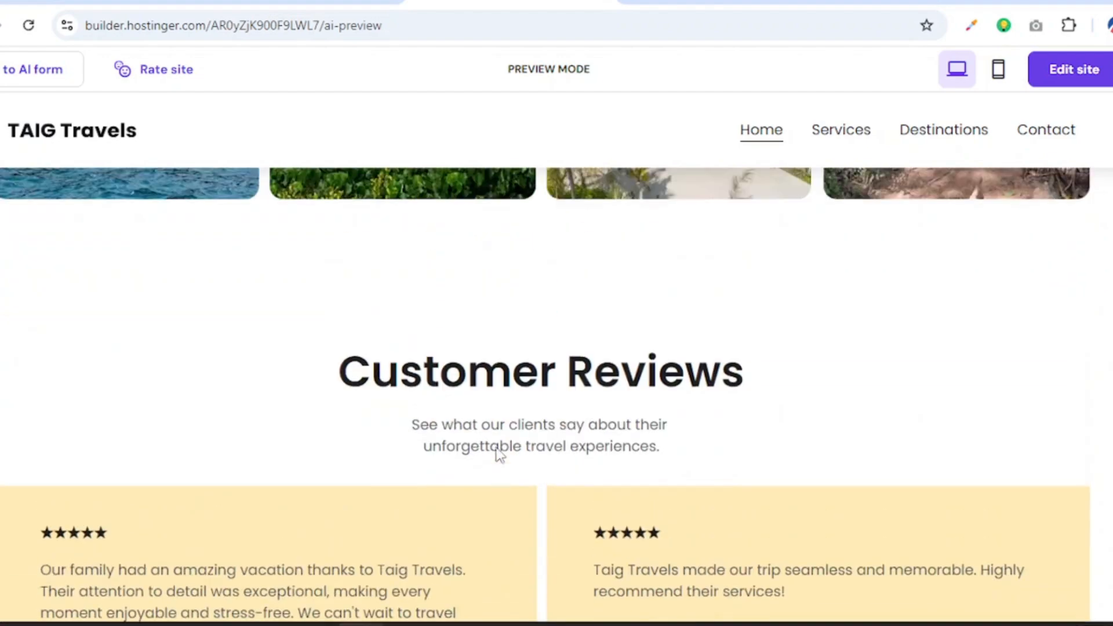
scroll(496, 450, up, 8)
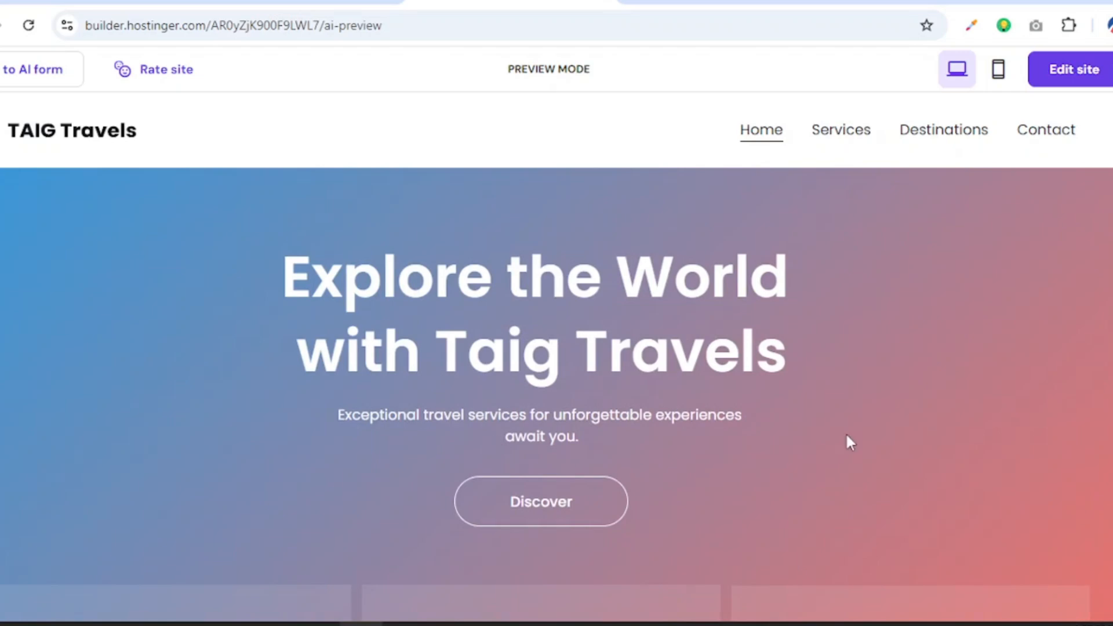
Examine the Services, Destinations and Contact pages in the preview, including the contact form, and return to the Home page.
click(840, 130)
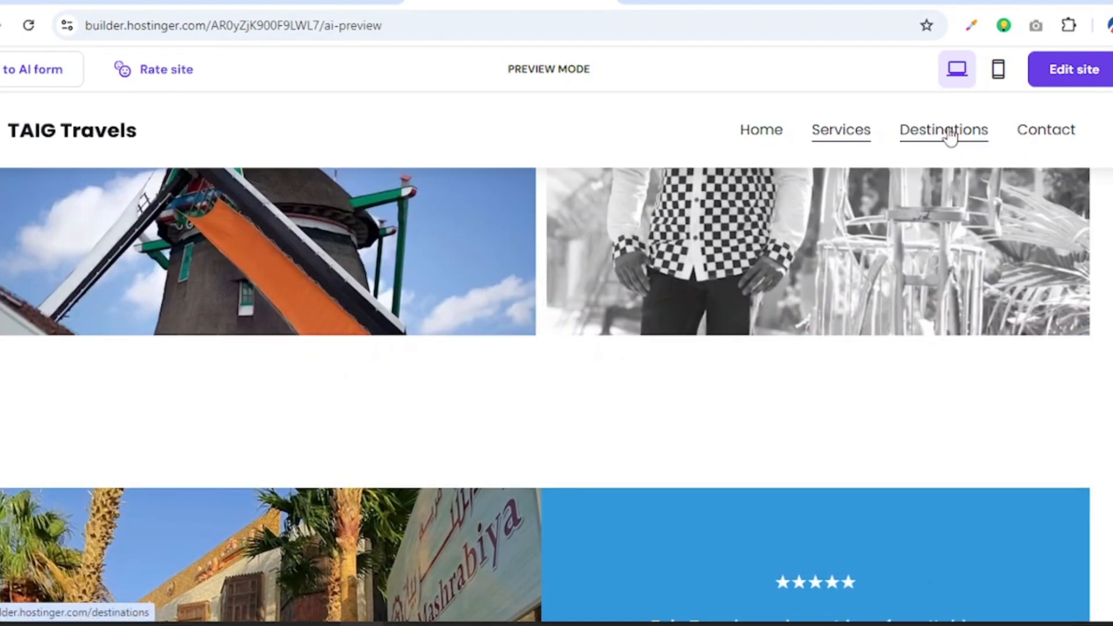
click(946, 133)
scroll(714, 420, down, 10)
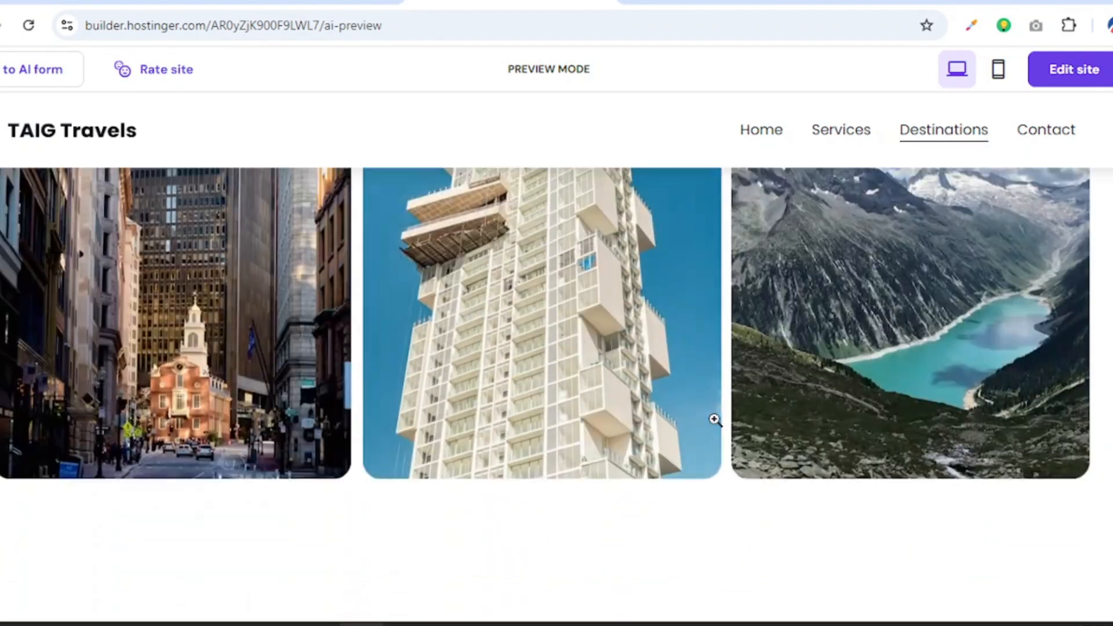
scroll(715, 420, up, 5)
click(1044, 131)
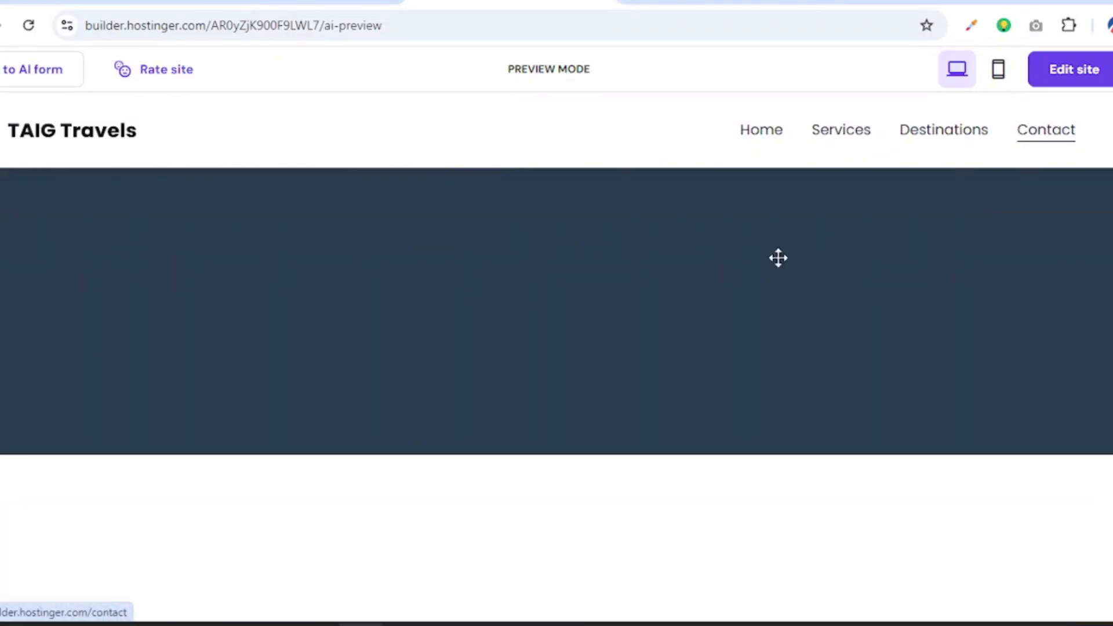
scroll(548, 426, down, 9)
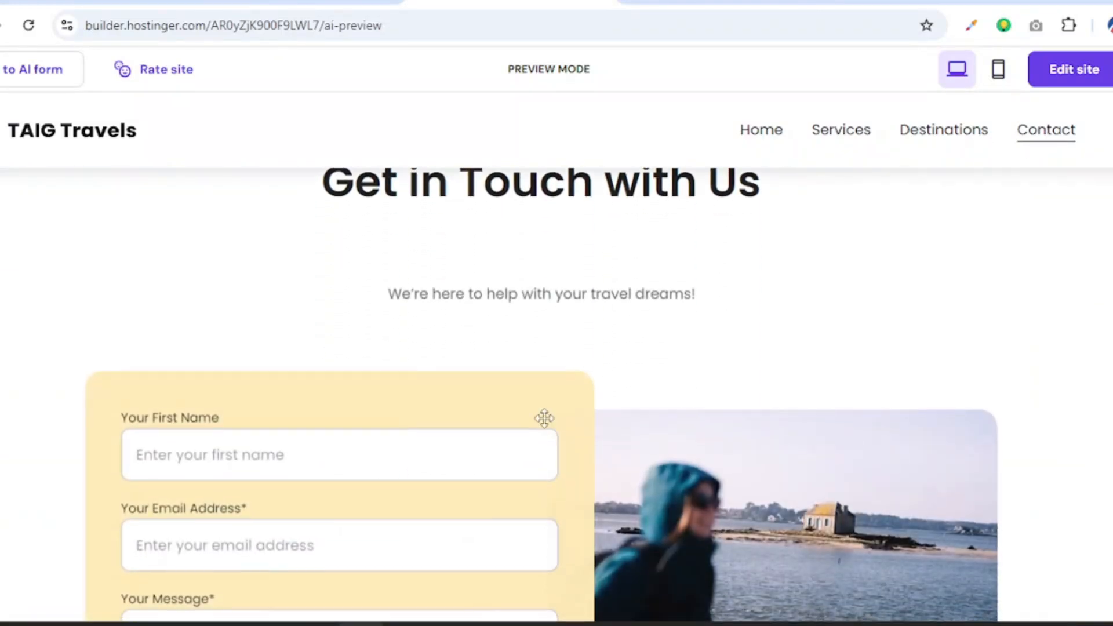
scroll(546, 418, down, 2)
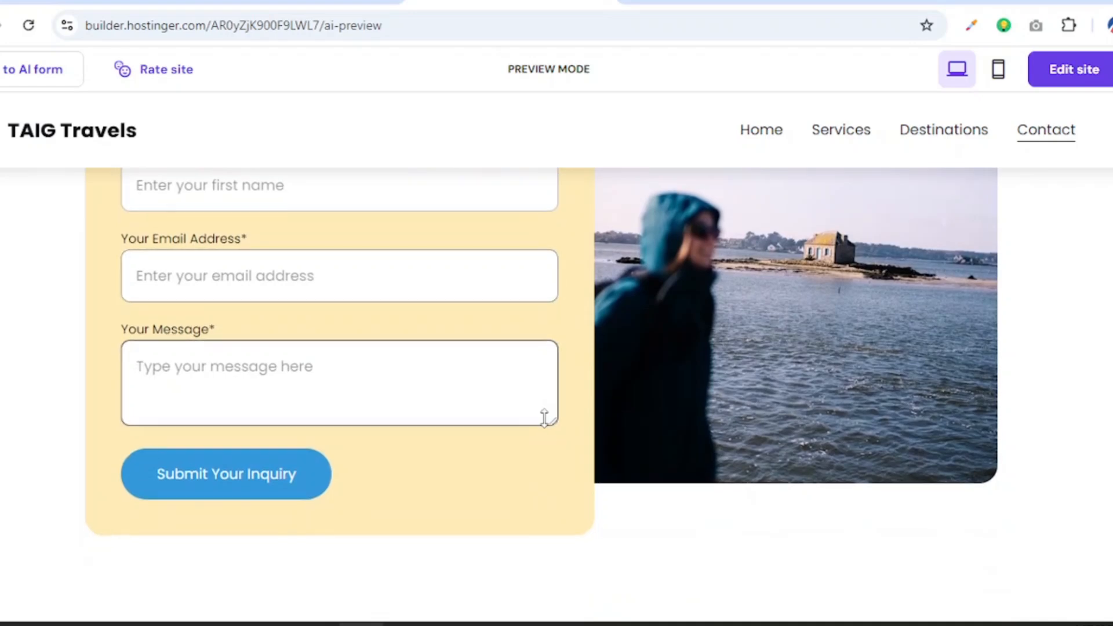
scroll(545, 417, down, 5)
scroll(545, 418, up, 5)
scroll(544, 418, up, 10)
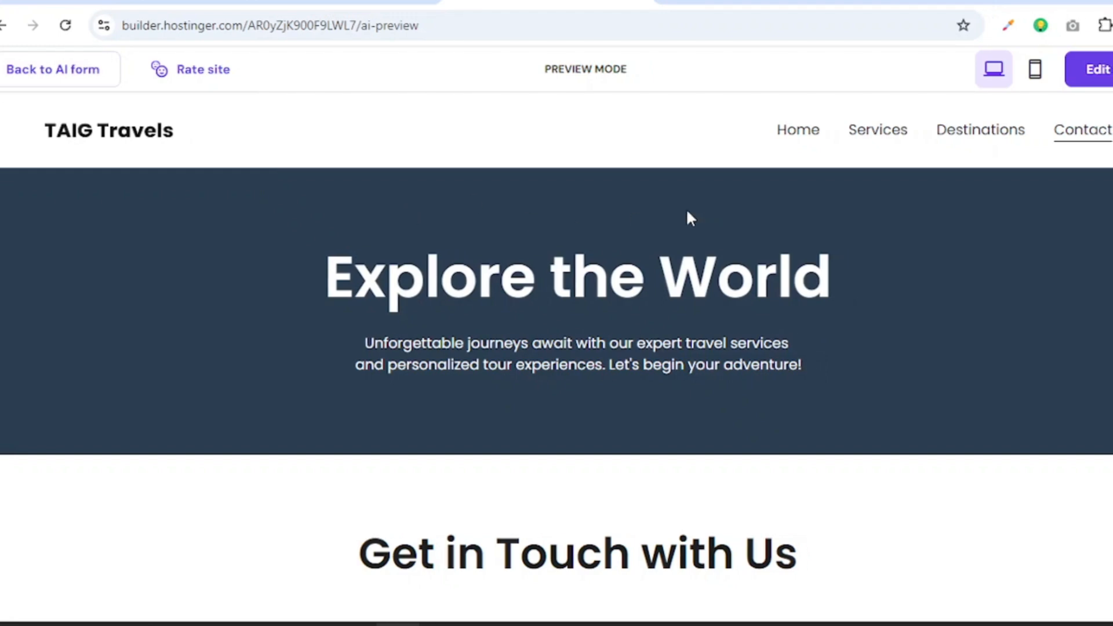
click(812, 133)
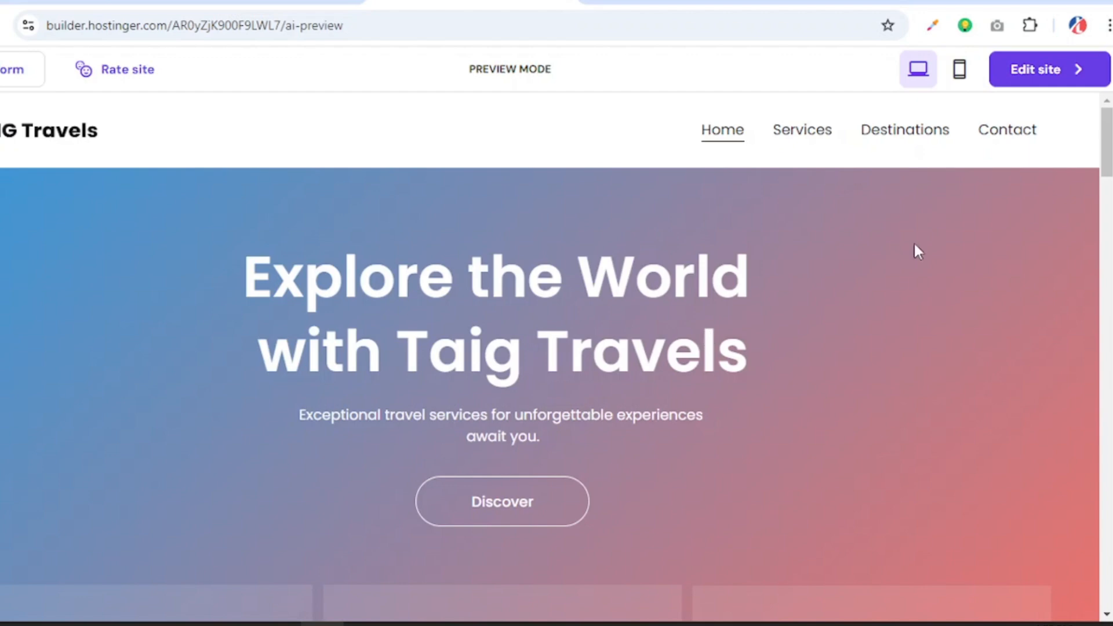
Open the generated site for editing, nudge the hero heading slightly upward, and open and close its text editing.
click(1033, 71)
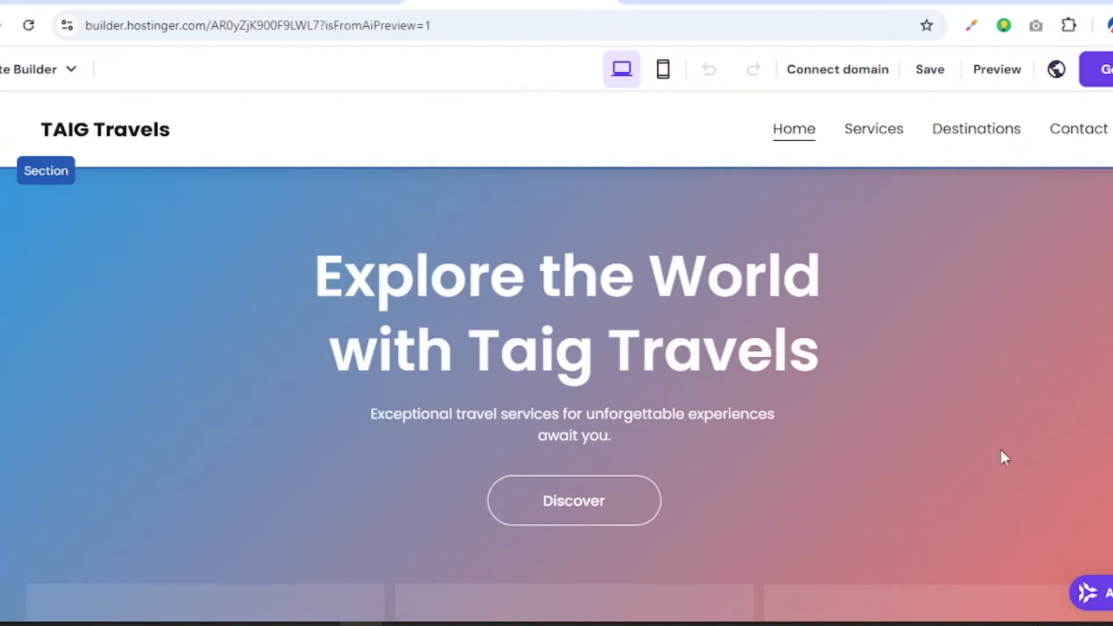
click(641, 342)
drag(641, 342, 664, 333)
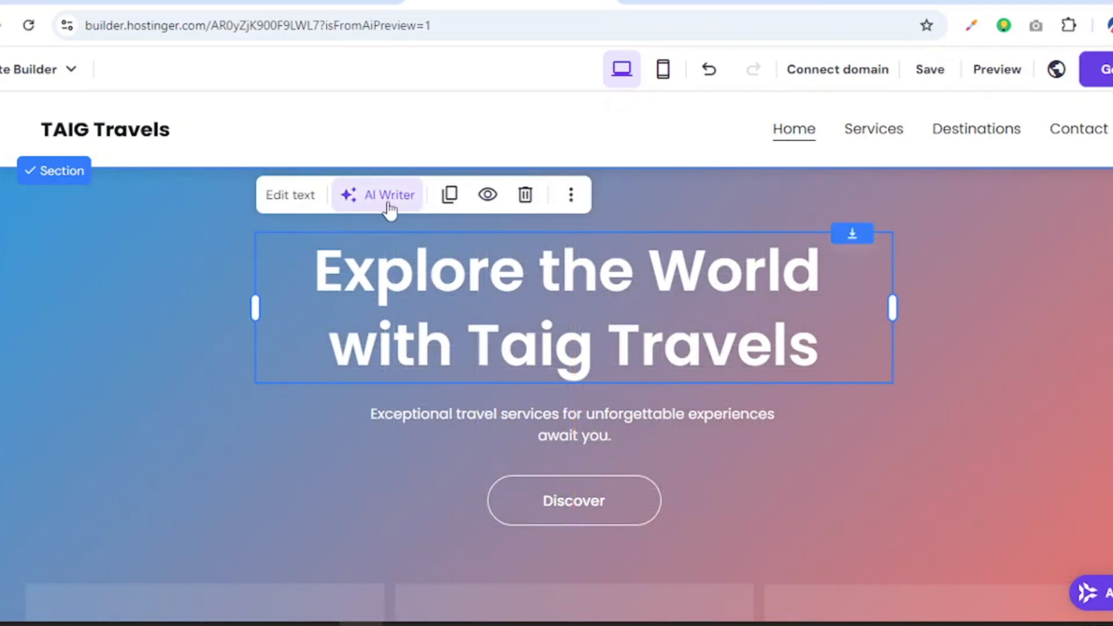
click(282, 197)
click(453, 326)
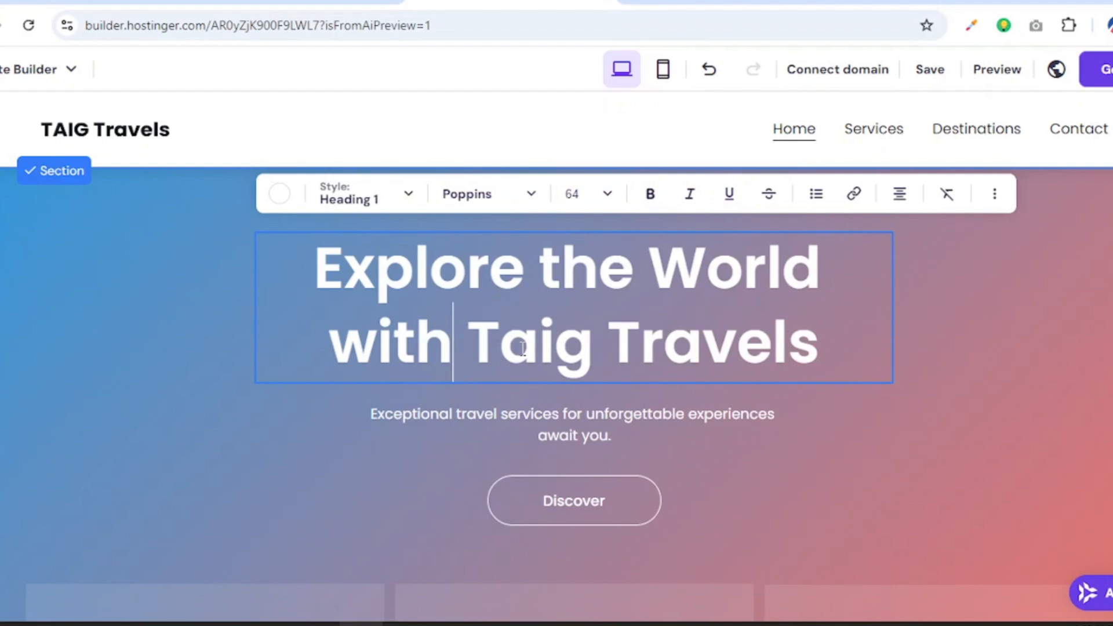
key(Escape)
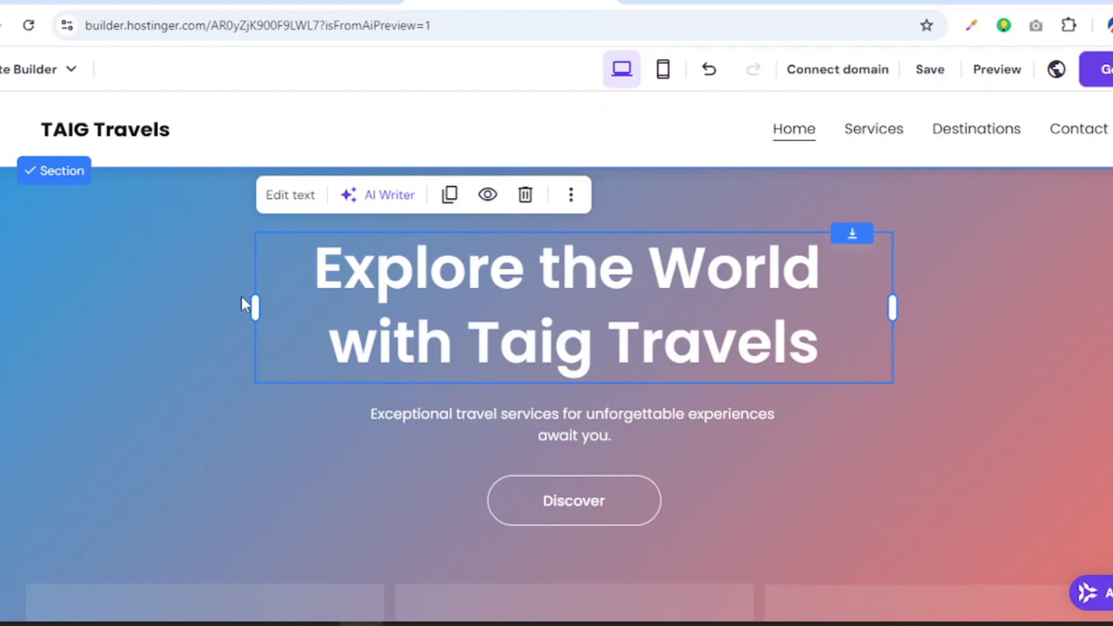
Open the header's logo settings and look through the media library, including AI Images, for replacing the logo image.
click(170, 149)
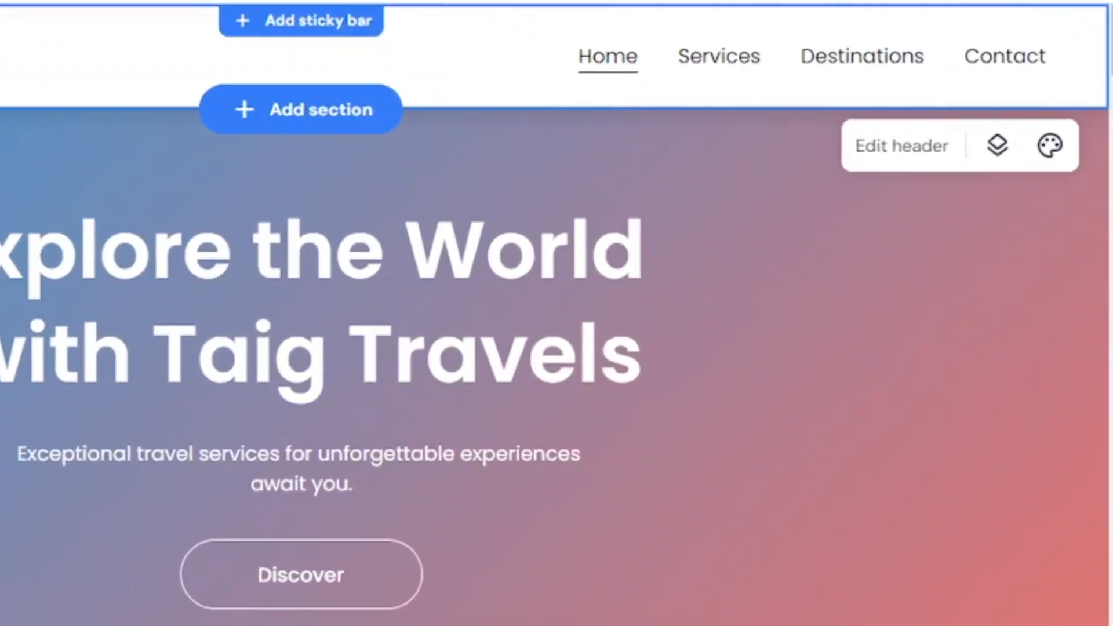
click(885, 155)
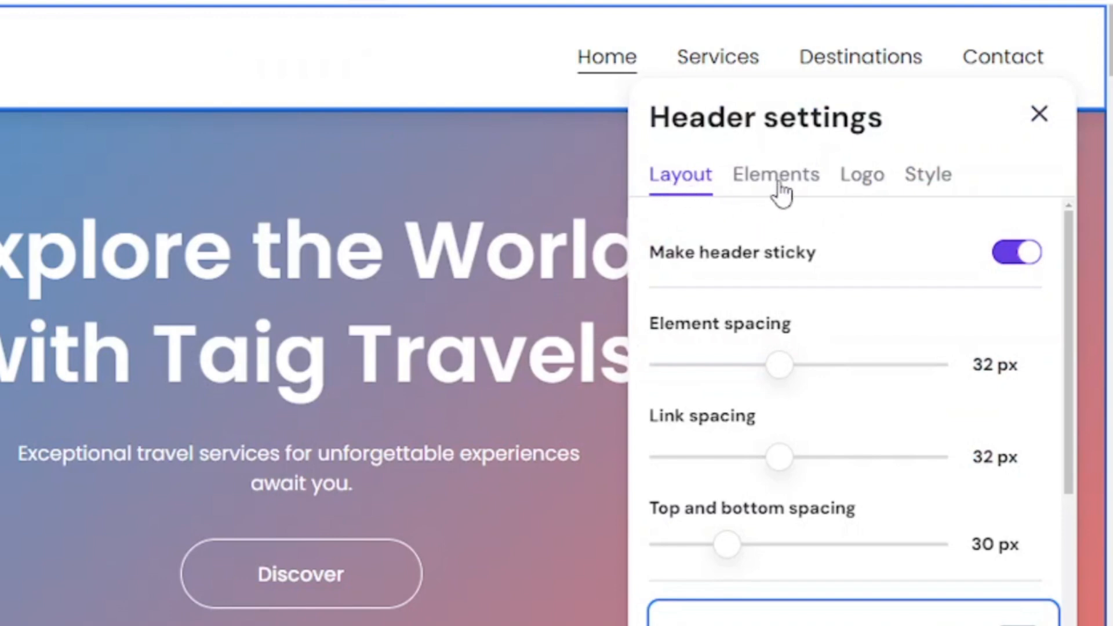
click(864, 186)
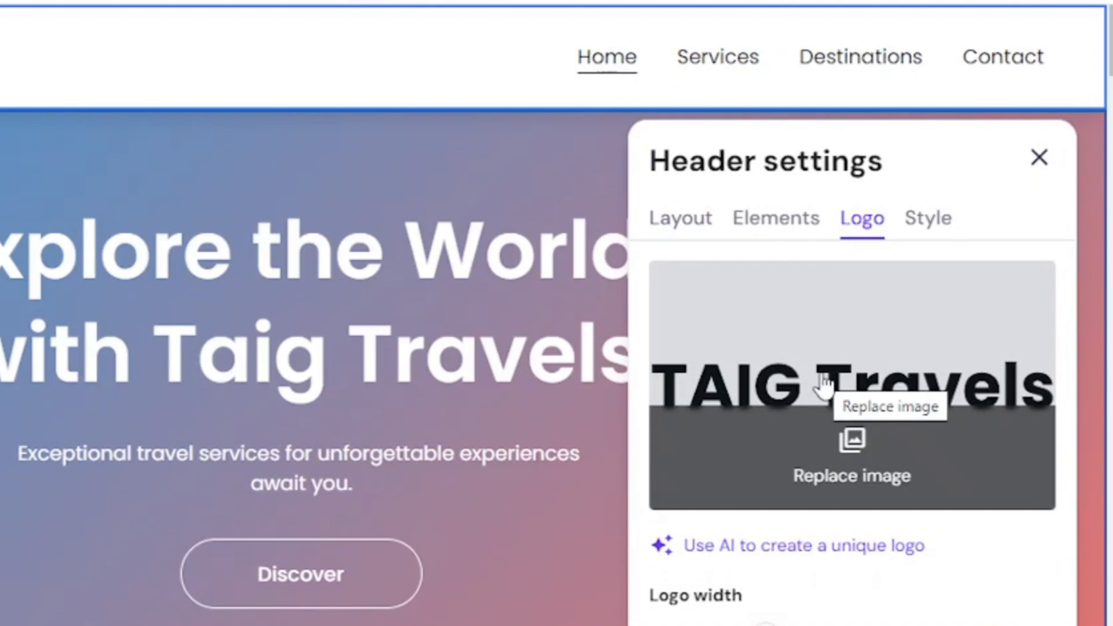
click(826, 387)
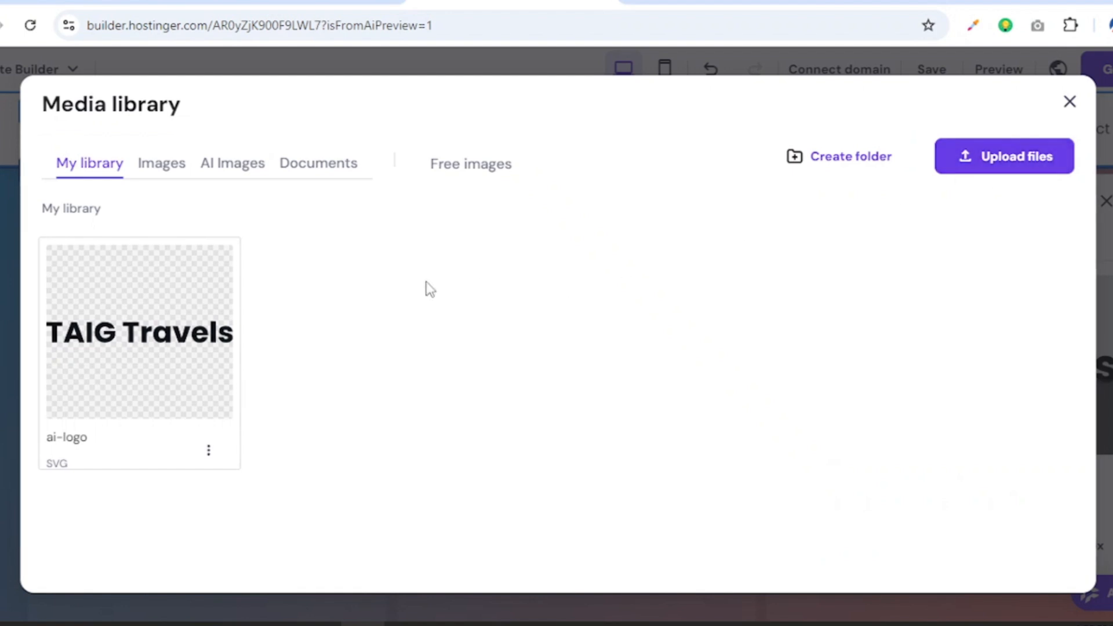
click(219, 161)
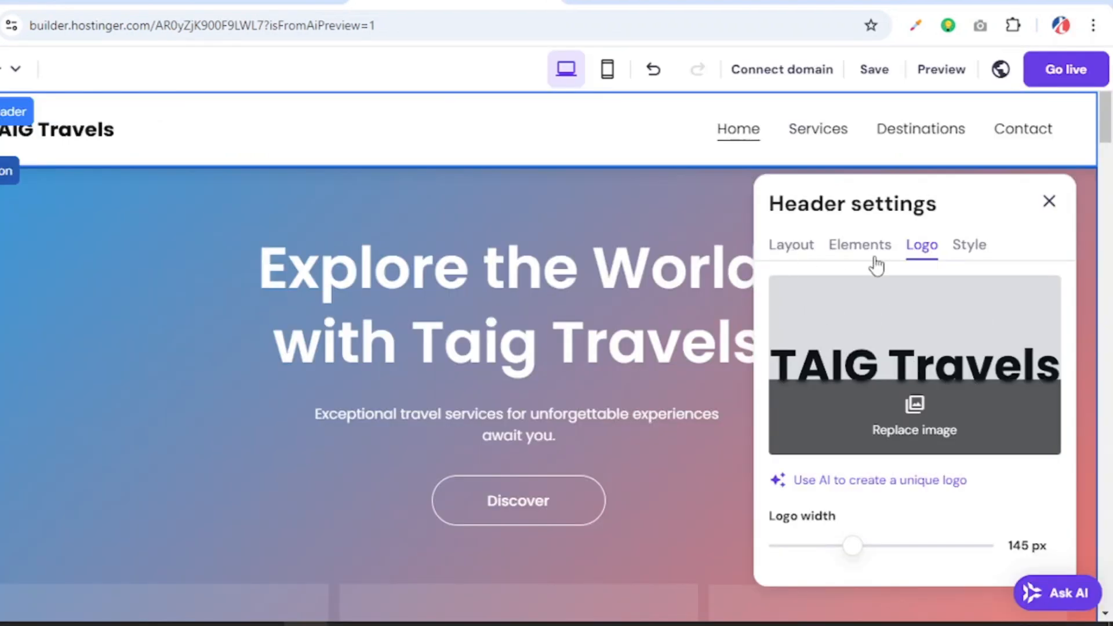
Try hiding the header logo and restore it, and show the social icons and a button in the header.
click(855, 255)
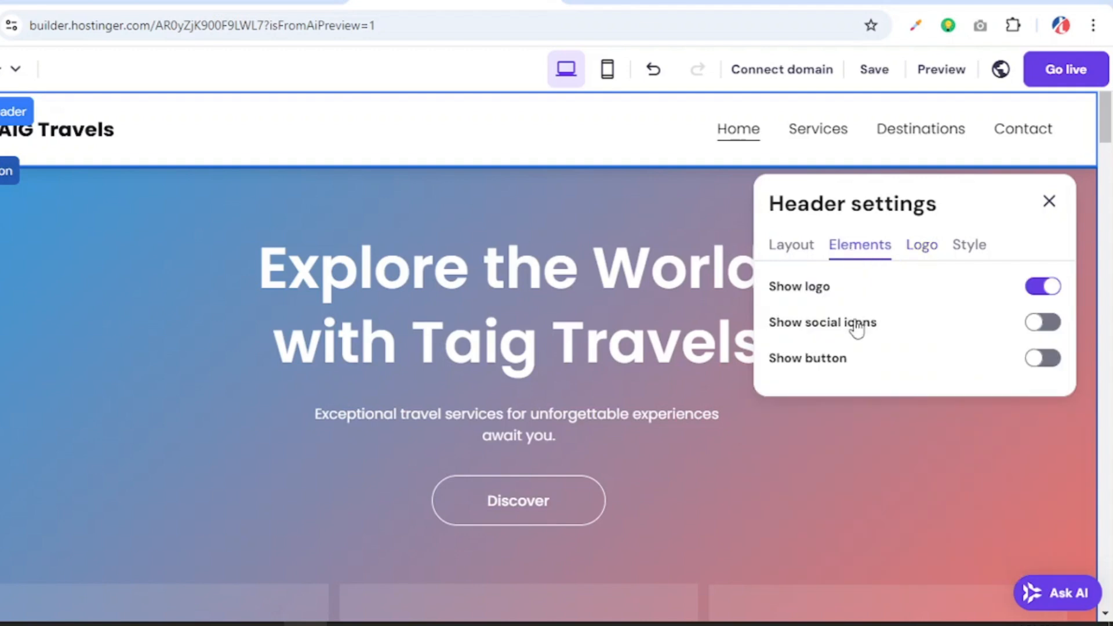
click(1037, 290)
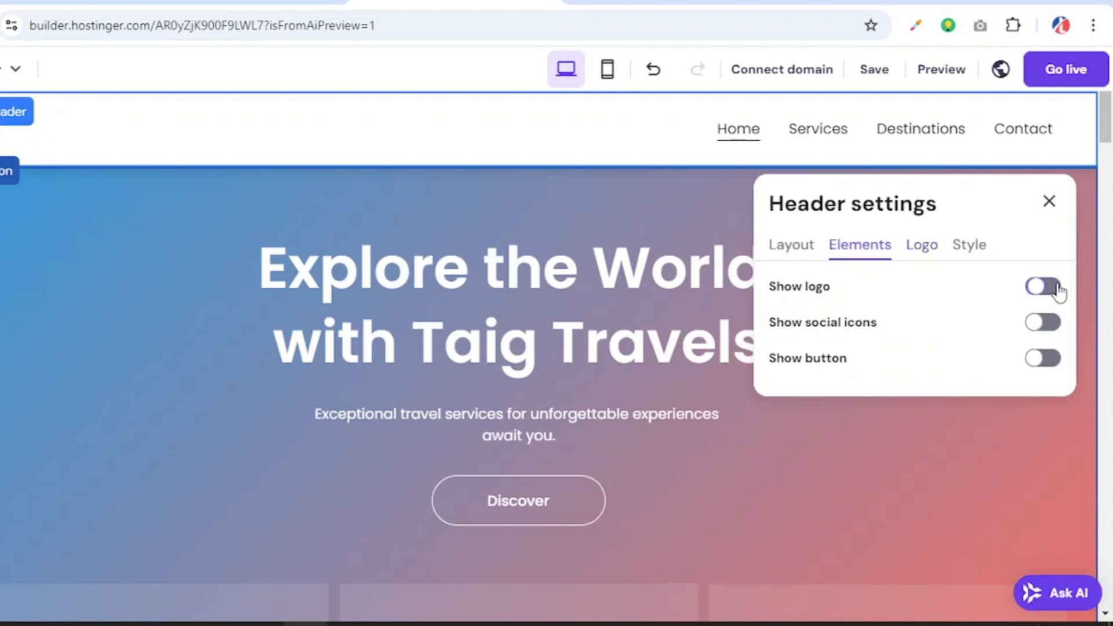
click(1056, 290)
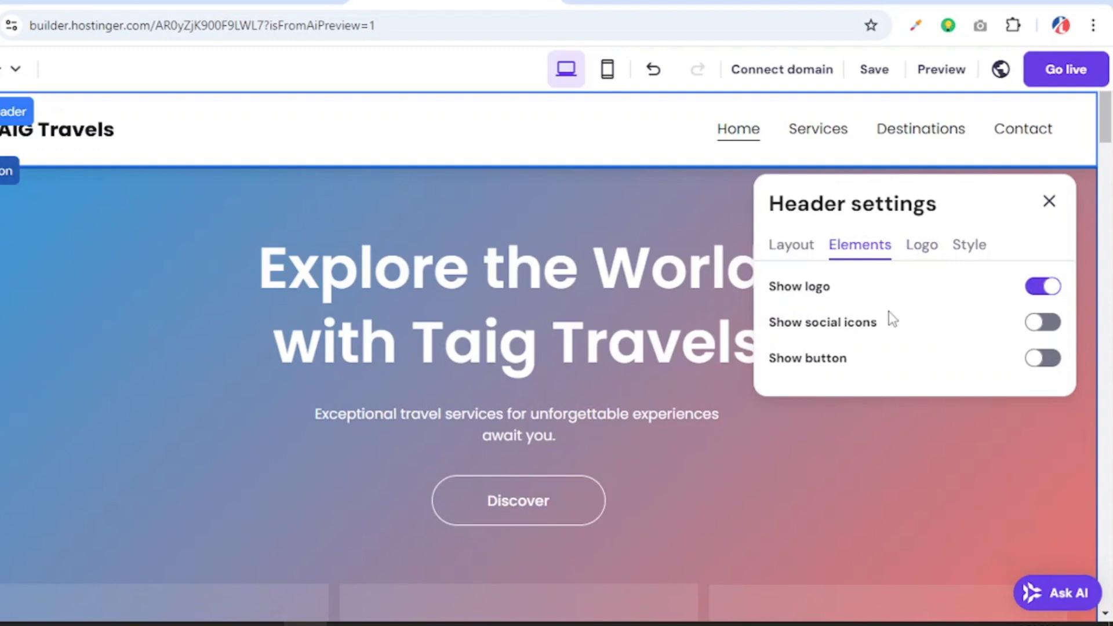
click(1050, 328)
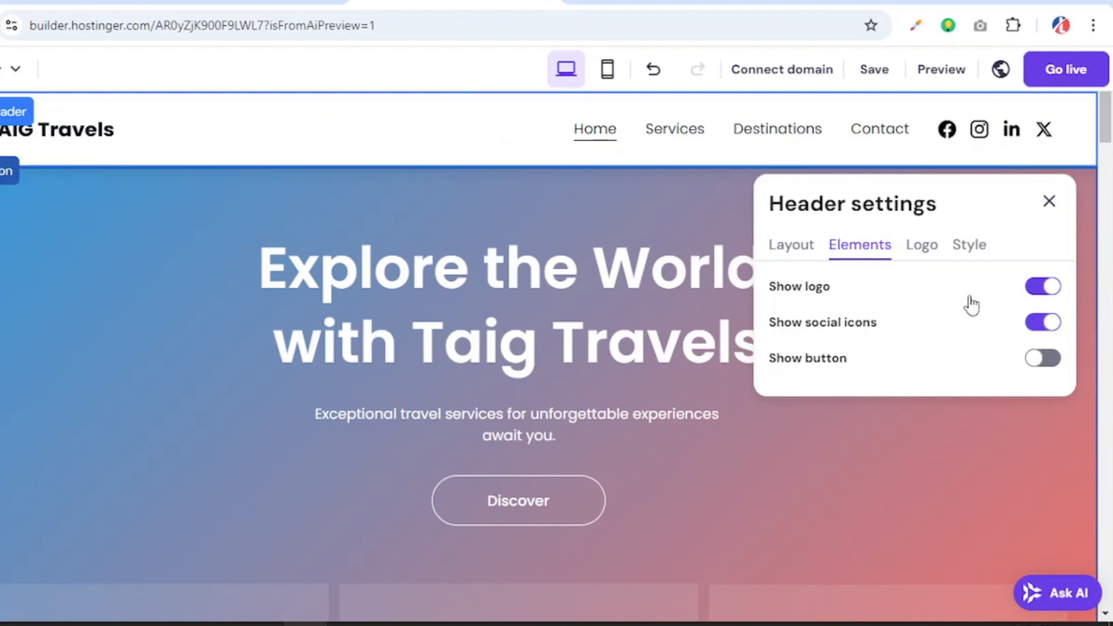
click(1042, 359)
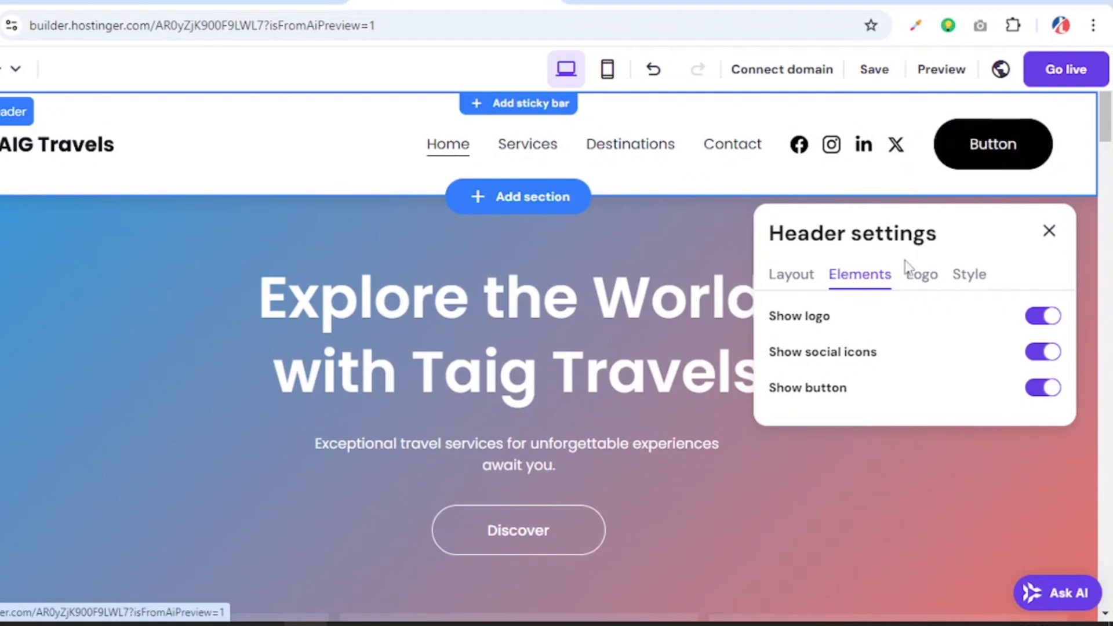
Turn off the sticky header and check in the site preview how the header behaves while scrolling.
click(791, 275)
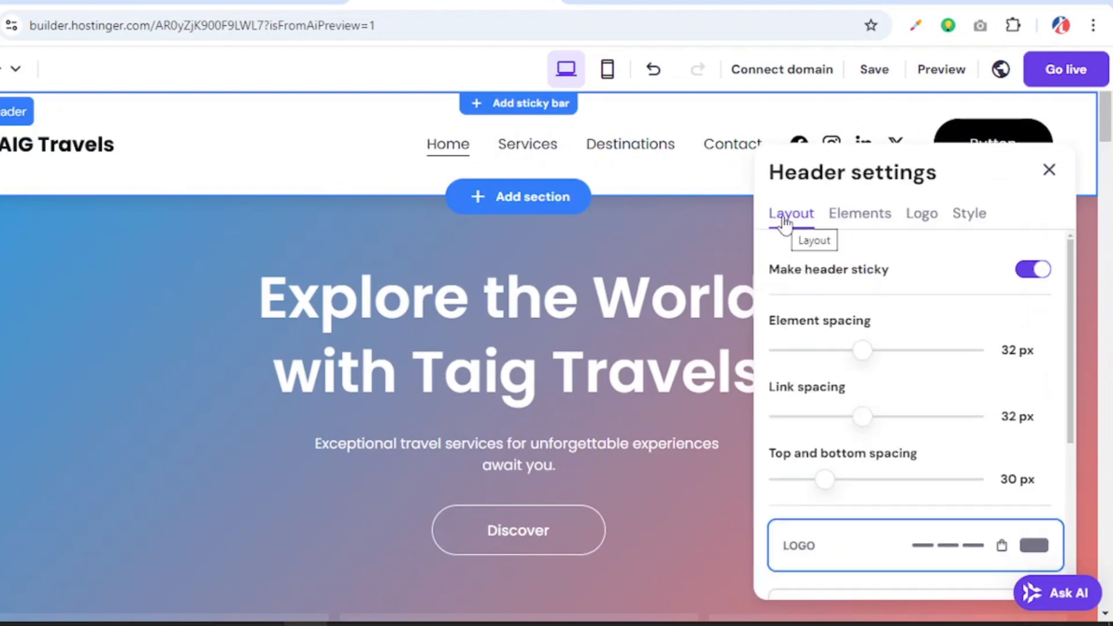
click(1022, 277)
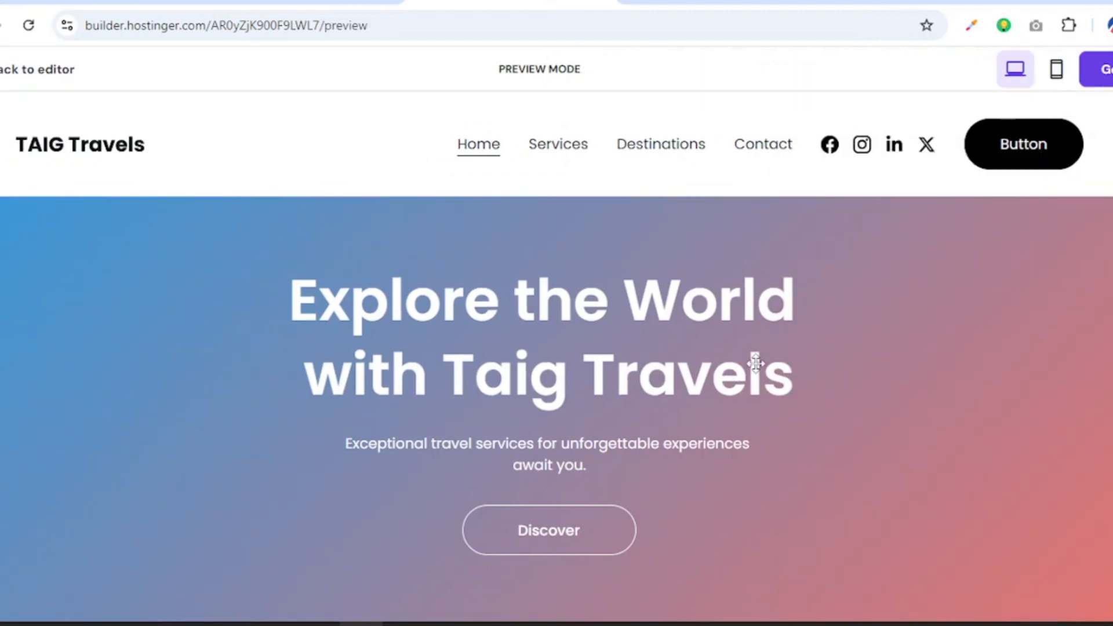
scroll(842, 380, down, 5)
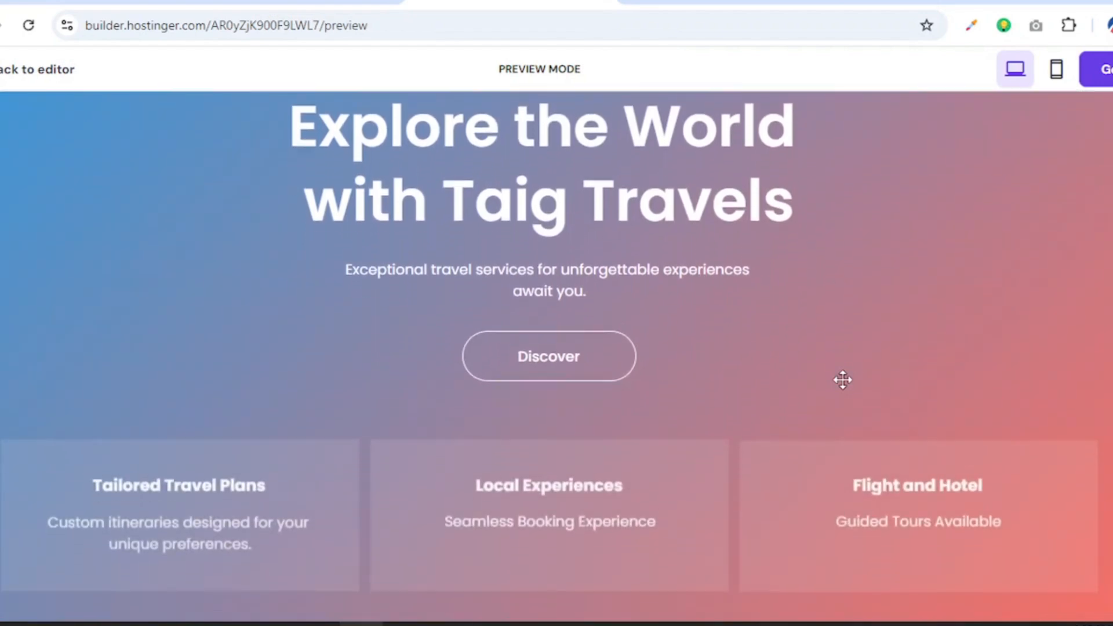
scroll(843, 379, up, 2)
scroll(843, 379, up, 3)
scroll(843, 378, down, 4)
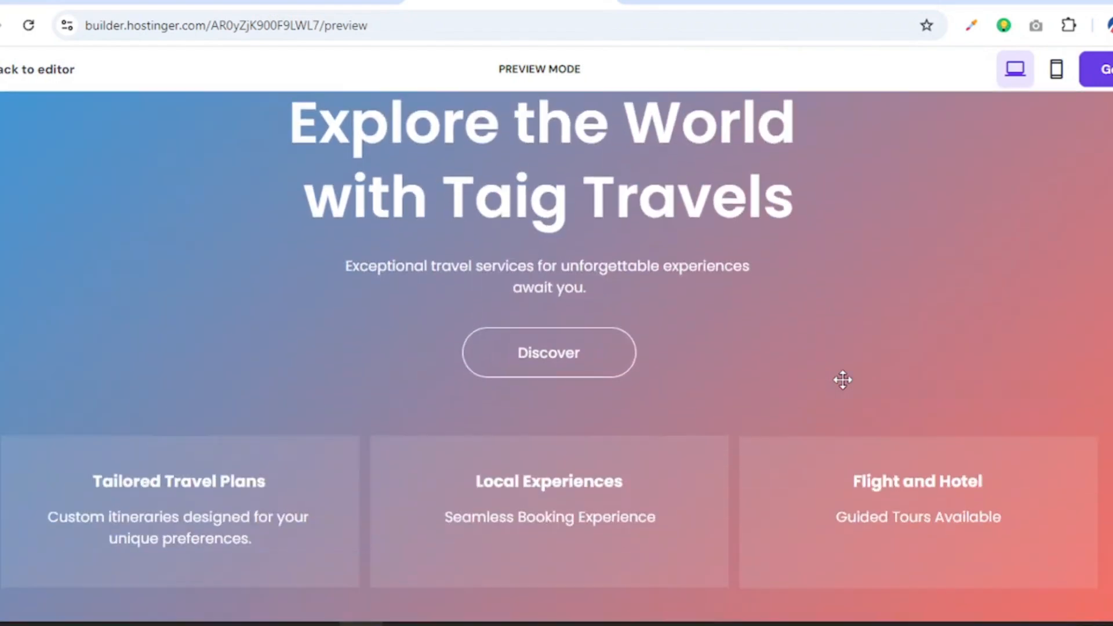
Compare in the site preview how the header behaves during scrolling with the sticky setting off and on.
scroll(916, 360, up, 4)
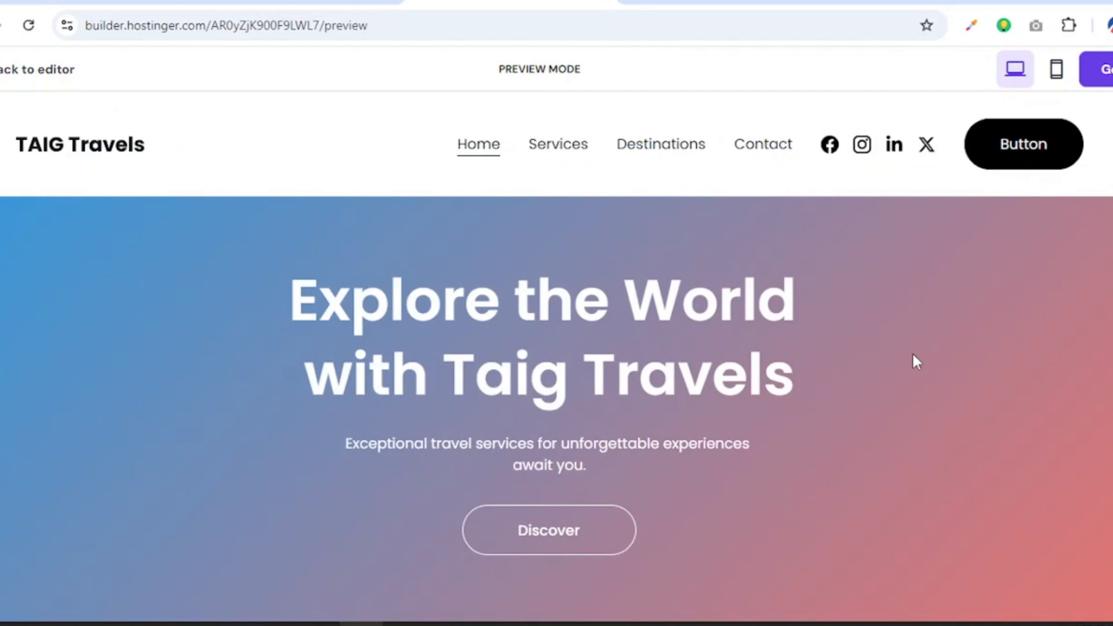
scroll(913, 358, down, 6)
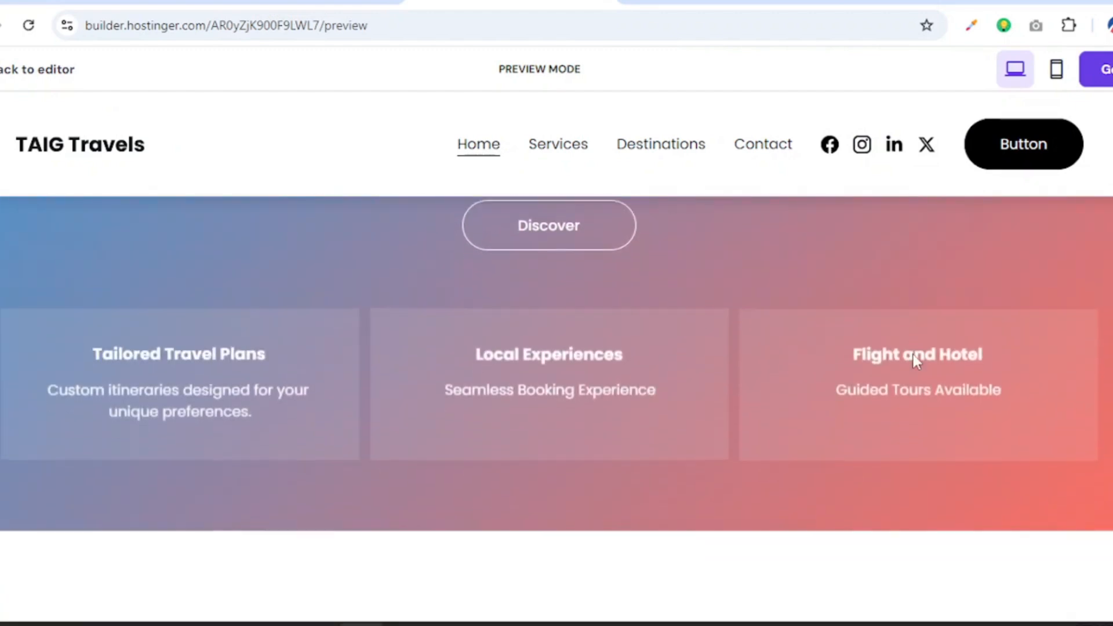
scroll(914, 356, up, 6)
scroll(913, 355, down, 4)
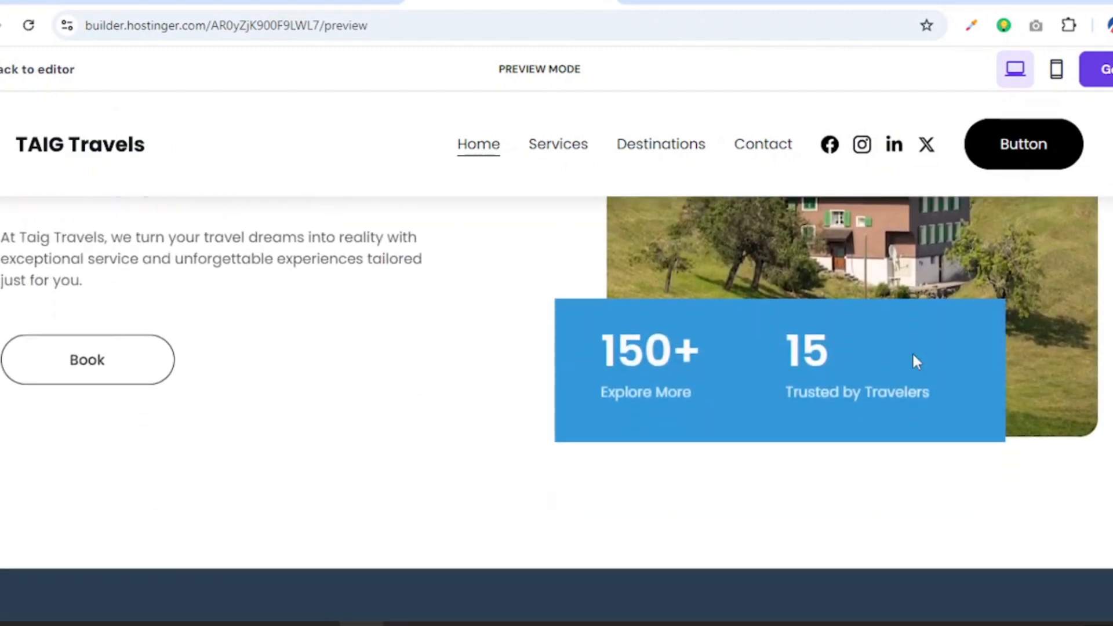
scroll(915, 360, down, 4)
scroll(916, 361, up, 10)
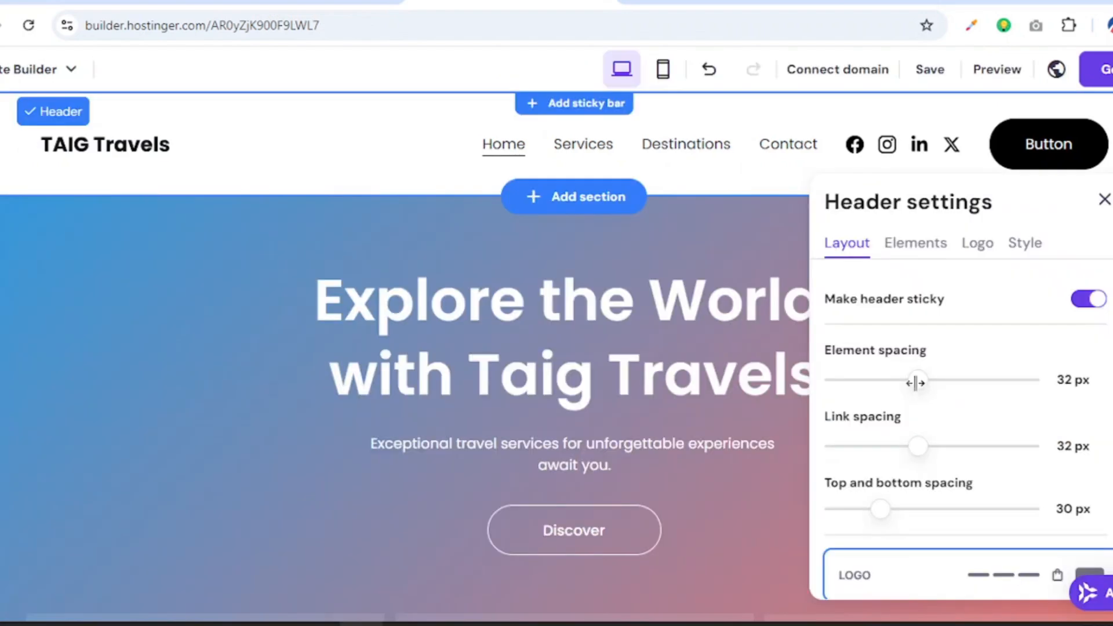
Set the header's element spacing to 36 px, link spacing to 47 px, and top and bottom spacing to 16 px.
mouse_move(916, 383)
mouse_down()
mouse_move(846, 380)
mouse_move(1037, 383)
mouse_move(932, 380)
mouse_up()
scroll(910, 368, down, 2)
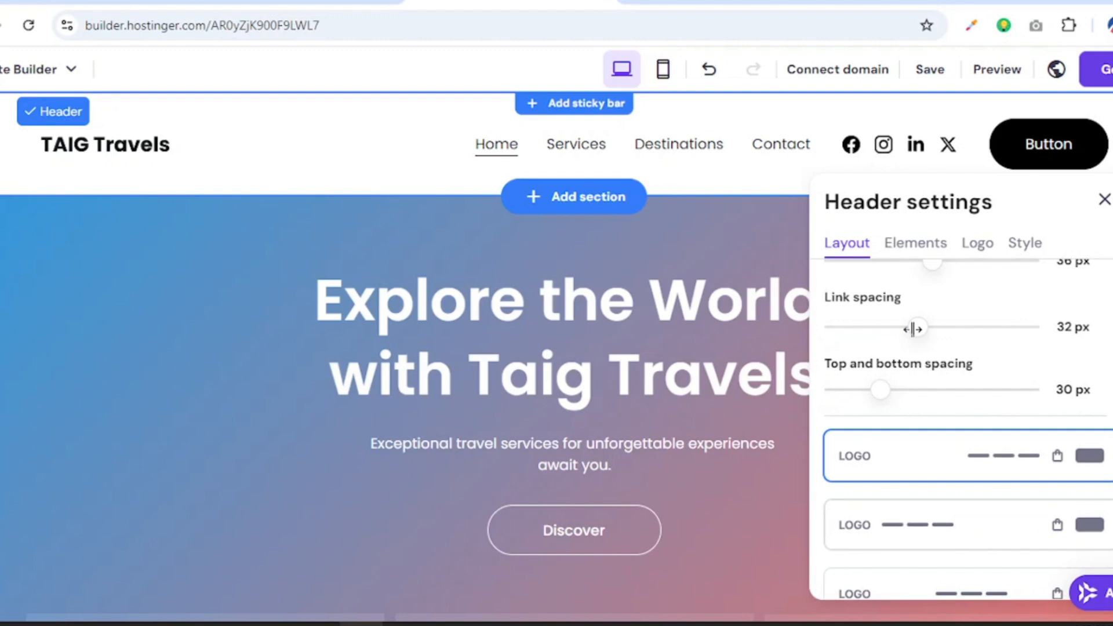
drag(913, 329, 969, 327)
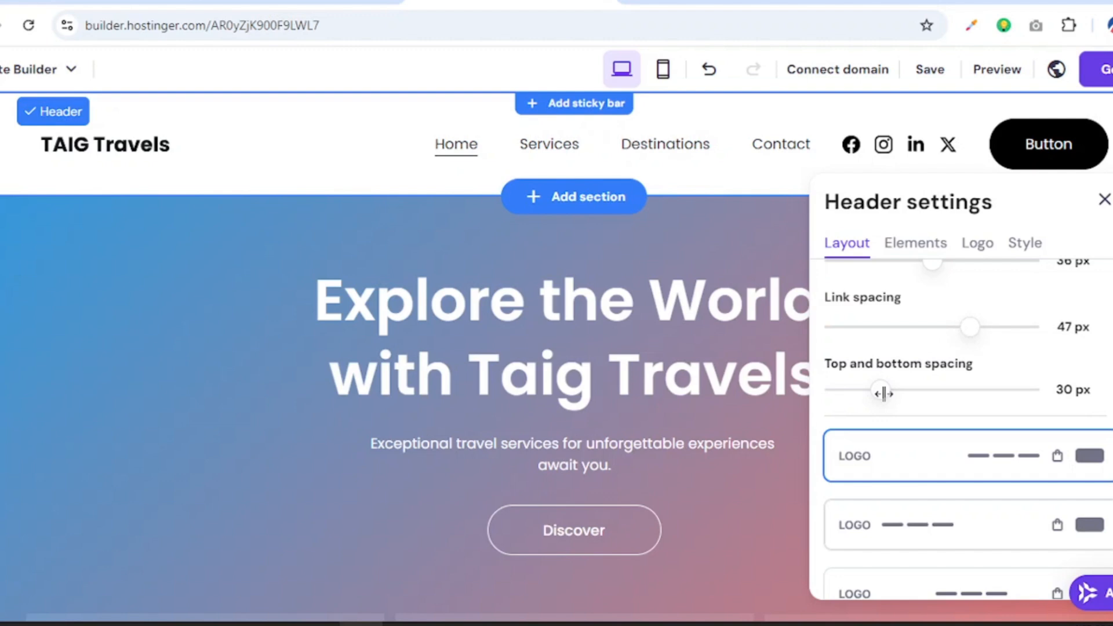
drag(881, 394, 857, 383)
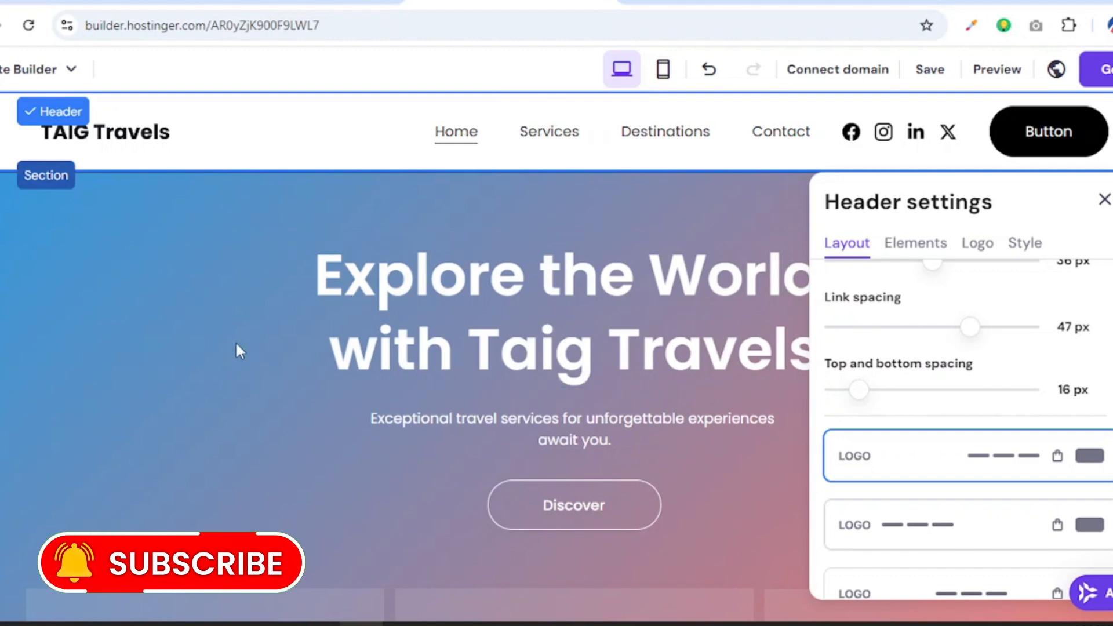
Move the description texts on the Flight Bookings and Hotel Accommodations cards up to sit just below their headings.
click(231, 419)
scroll(307, 461, down, 15)
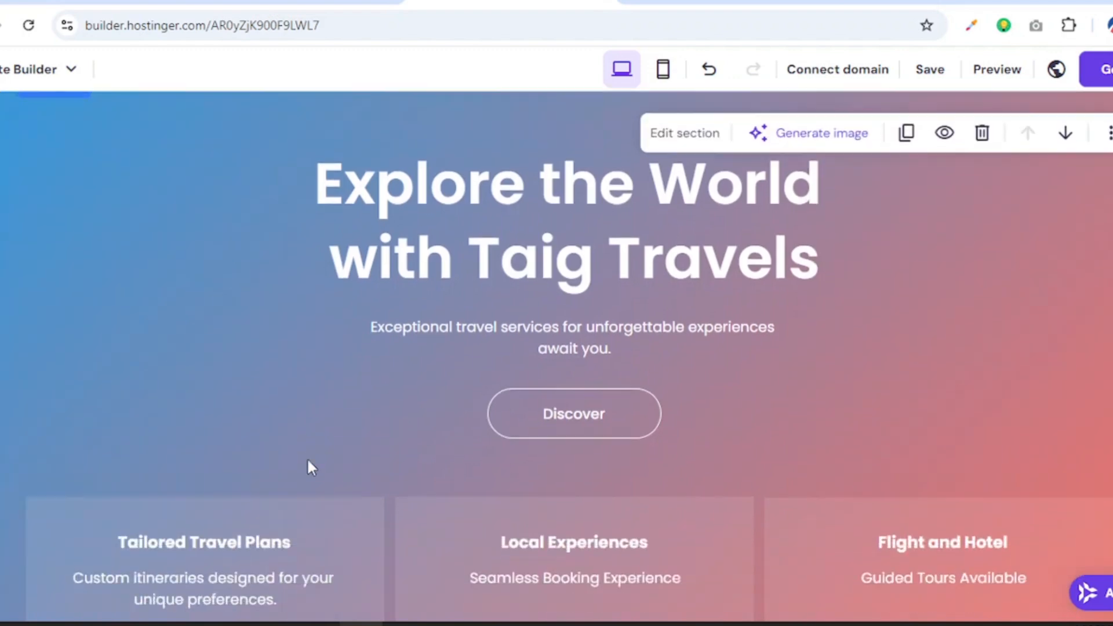
scroll(308, 460, down, 12)
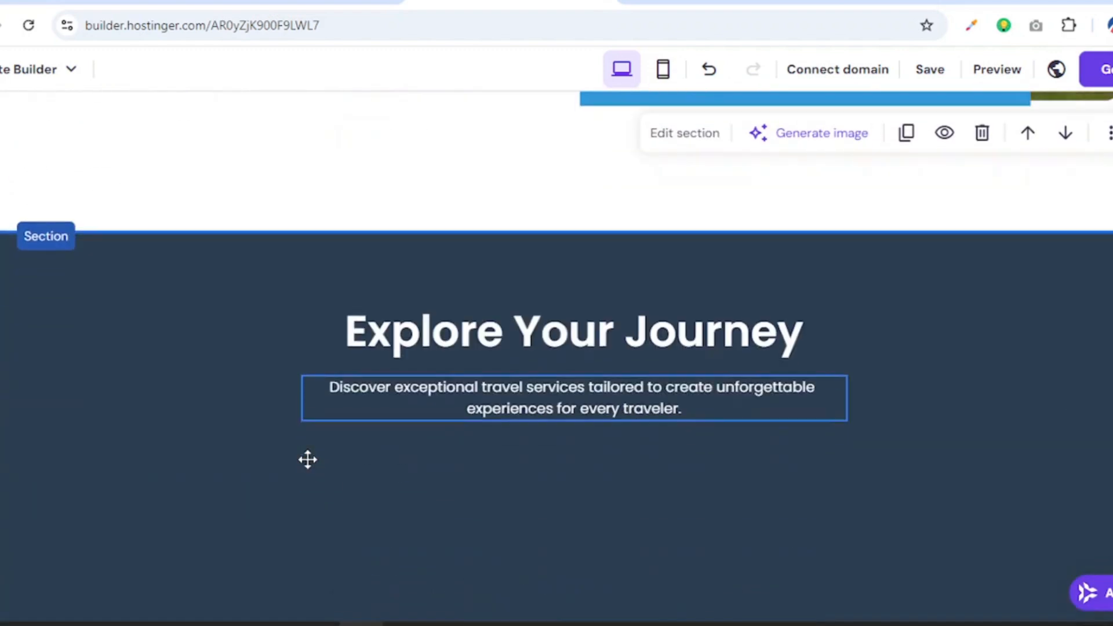
scroll(178, 427, up, 2)
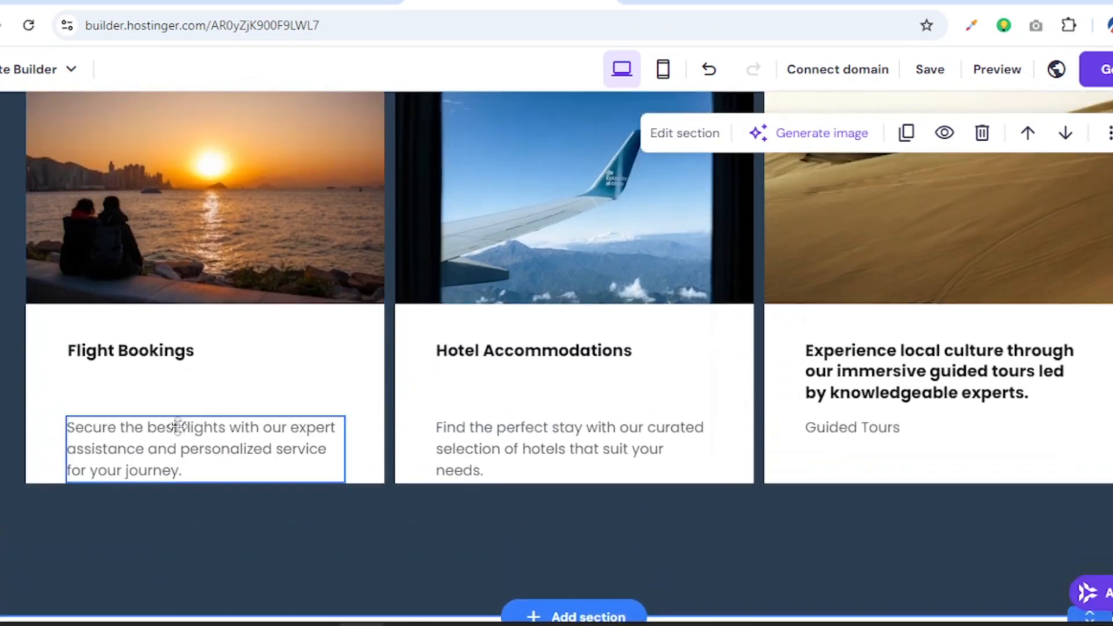
drag(149, 448, 144, 410)
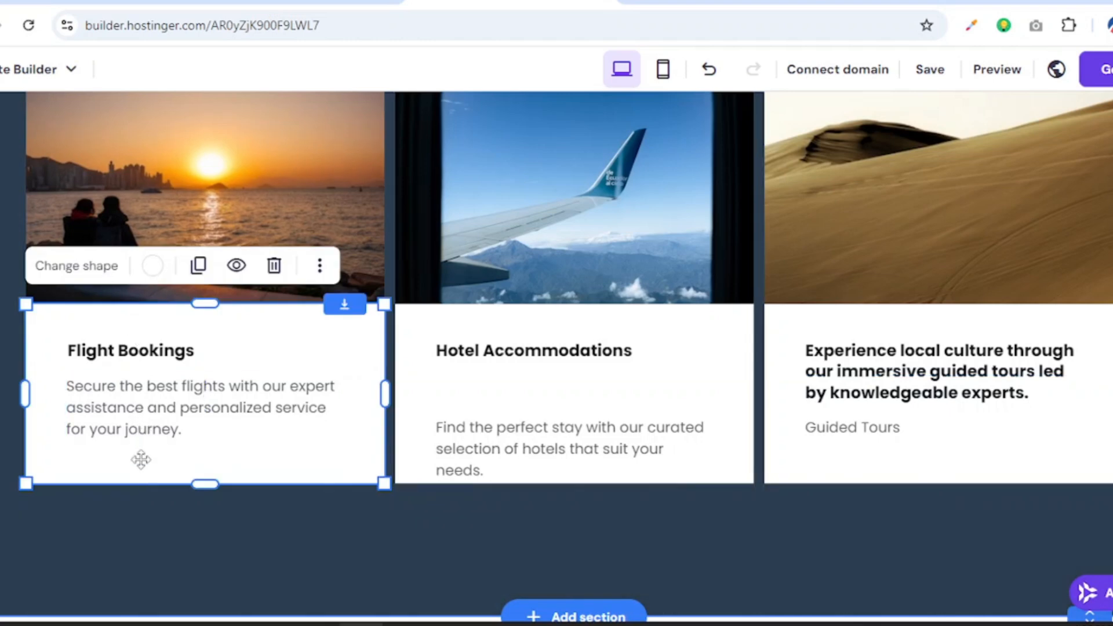
drag(497, 462, 494, 418)
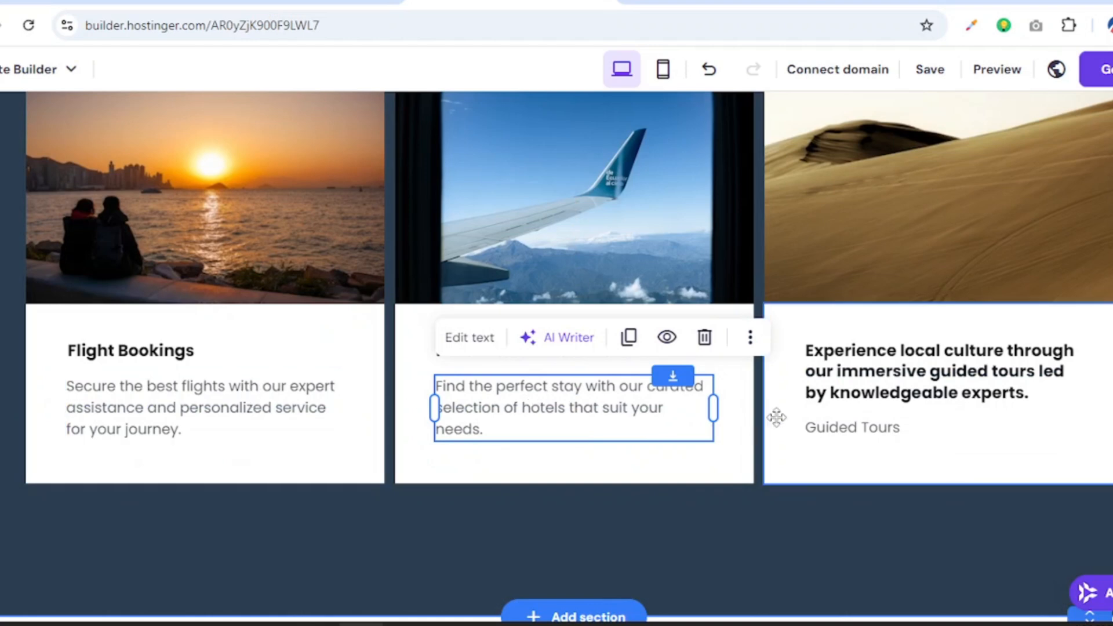
Change the heading on the third service card, with the desert image, to "Tour Guidance".
scroll(838, 407, up, 1)
double_click(856, 458)
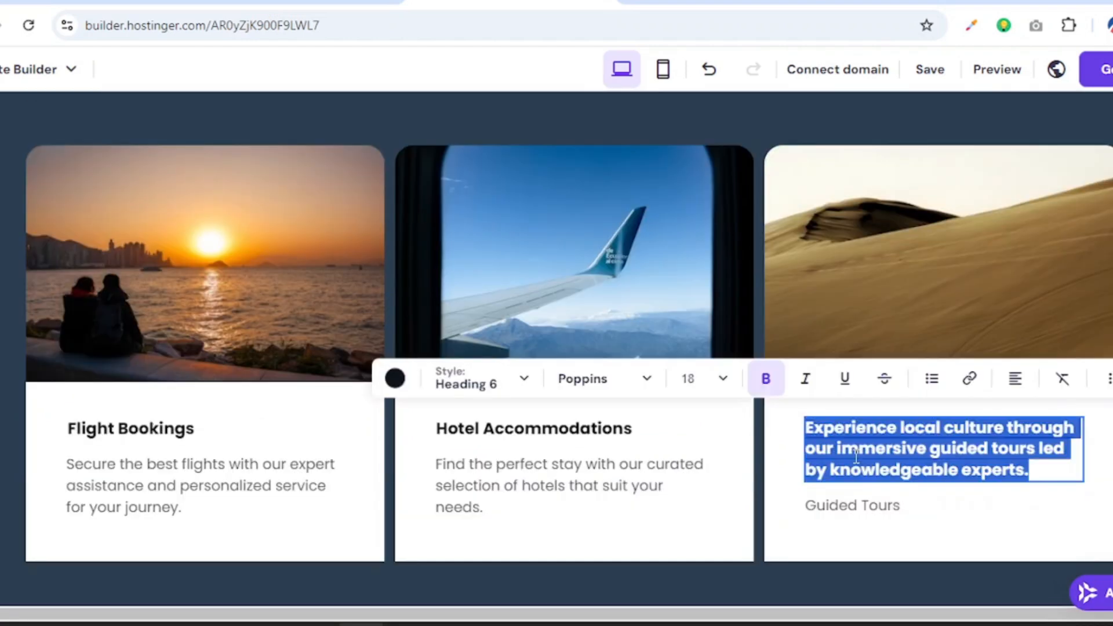
text(Tour Guidance)
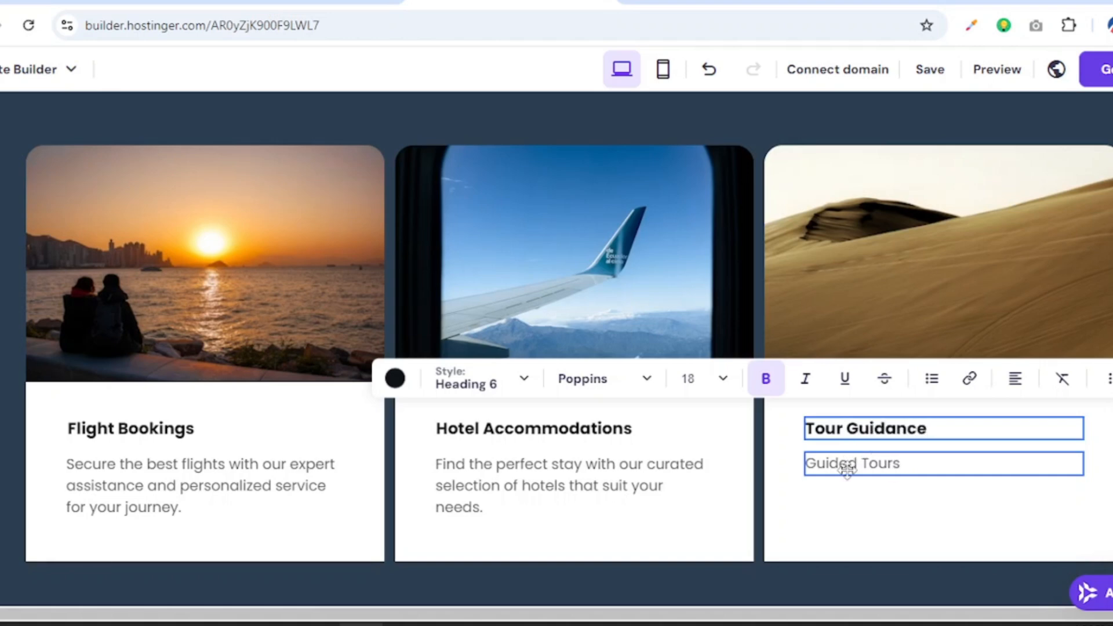
Open AI Writer for the "Guided Tours" text and replace it with "Get personalized and insightful experiences, showcasing the rich culture of each destination.".
click(847, 467)
click(907, 462)
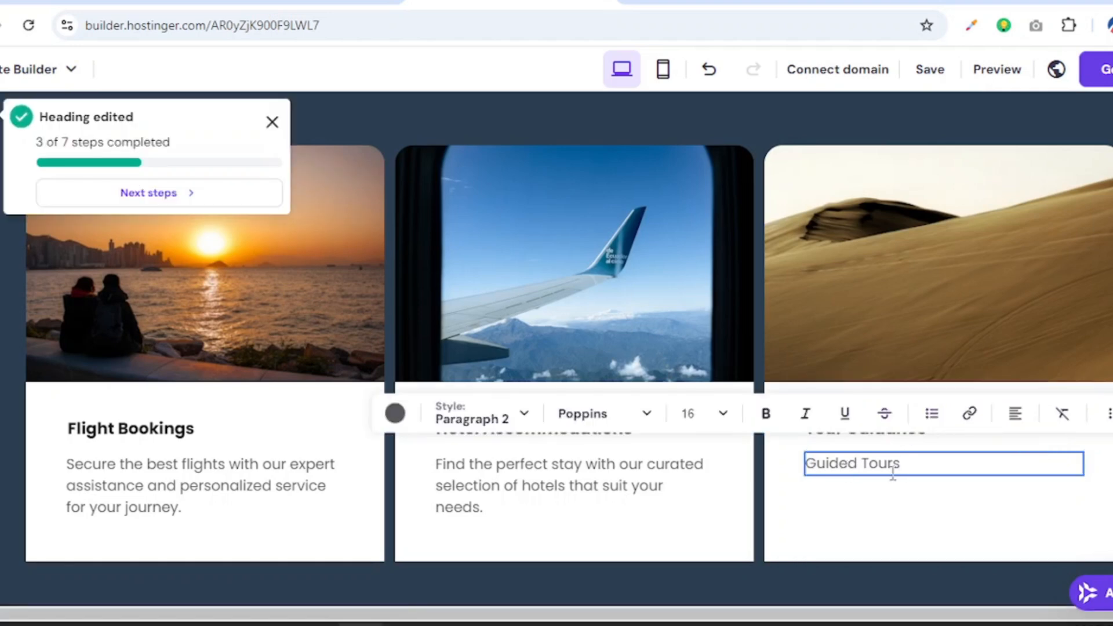
click(909, 422)
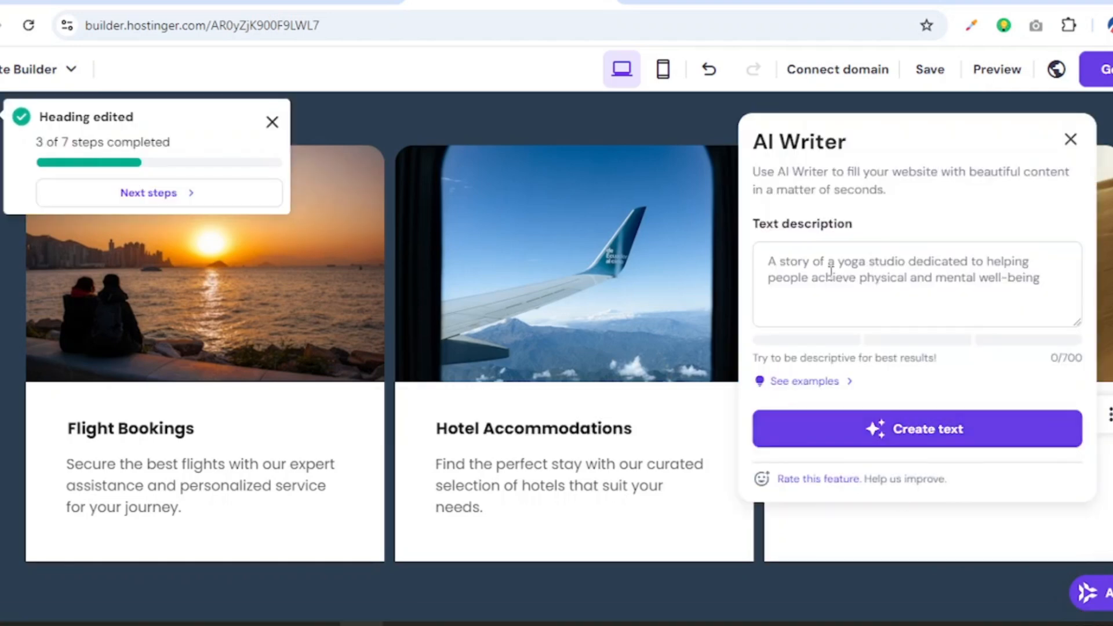
click(830, 272)
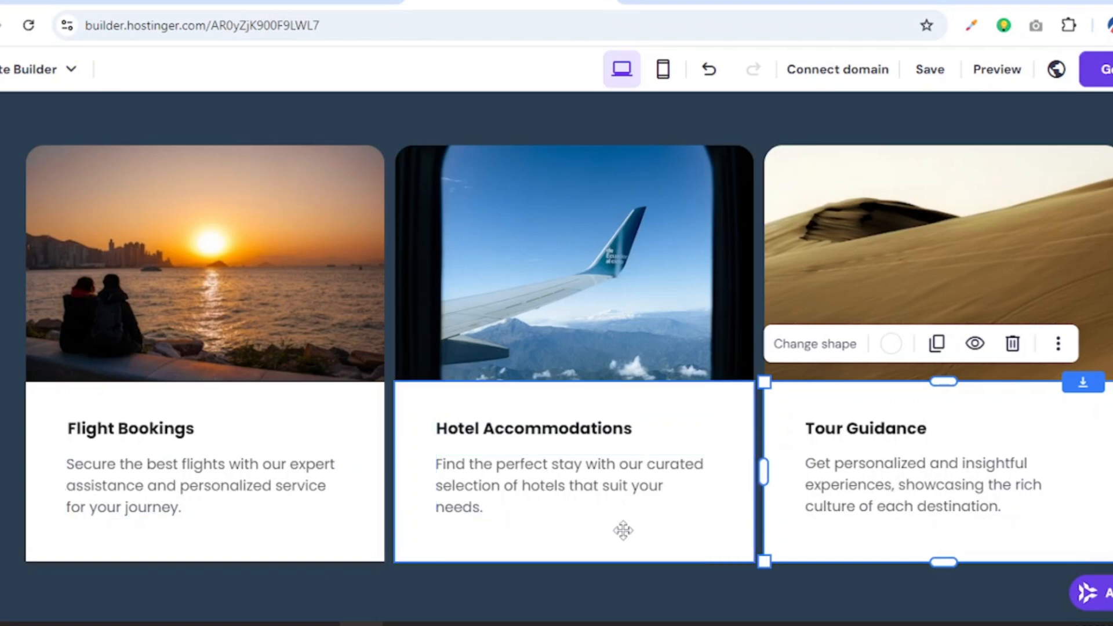
Try an image background for the hero section and look through the media library, closing it without choosing a picture.
scroll(623, 530, down, 6)
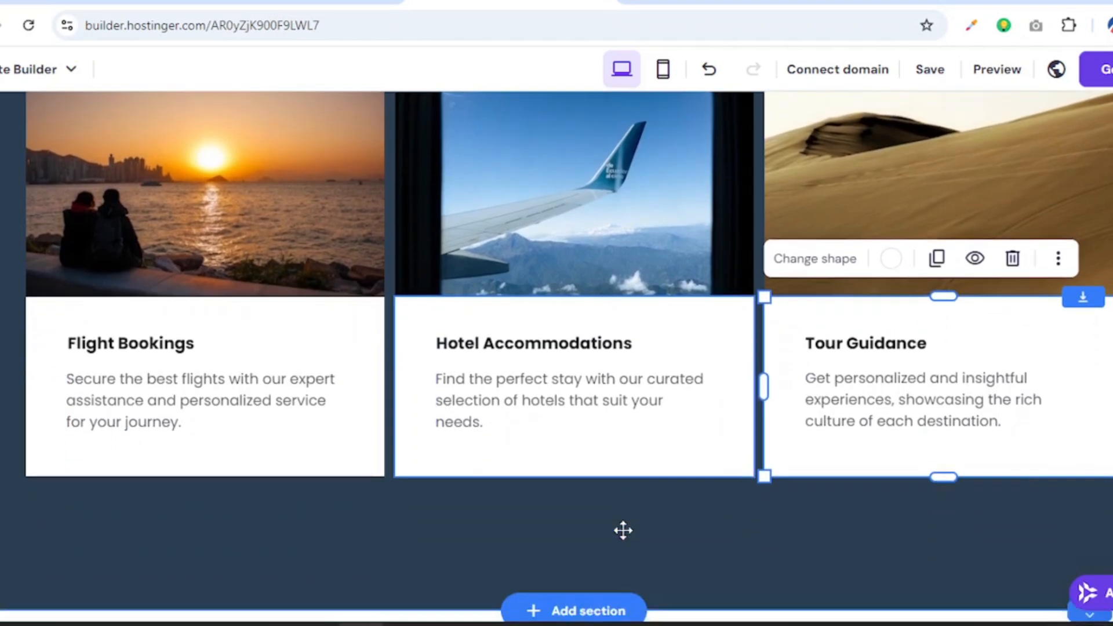
scroll(170, 388, up, 20)
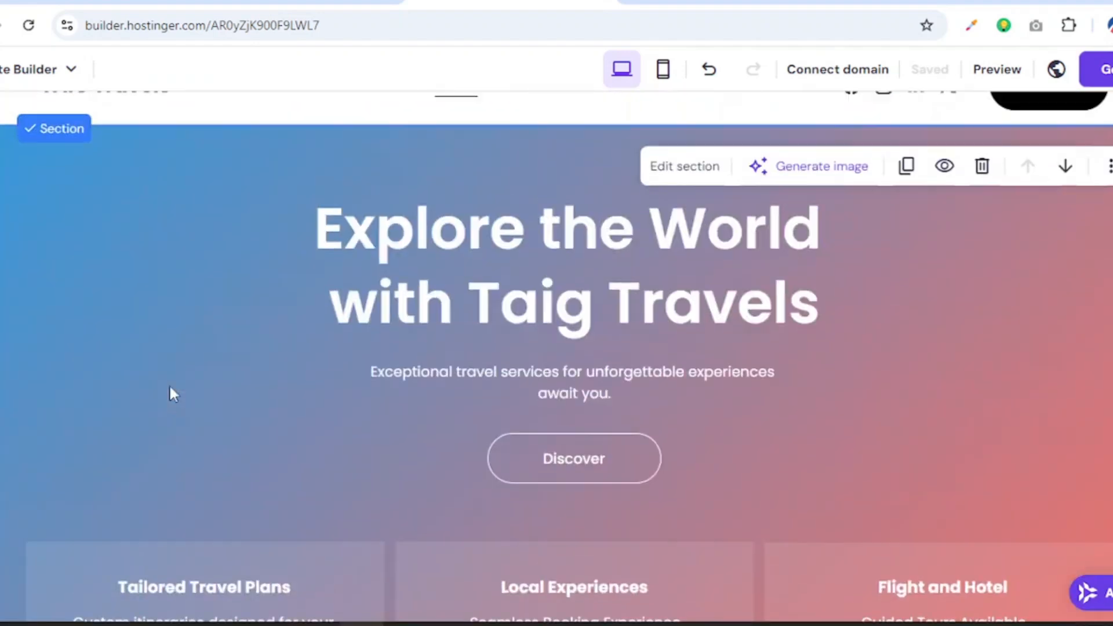
scroll(169, 384, down, 2)
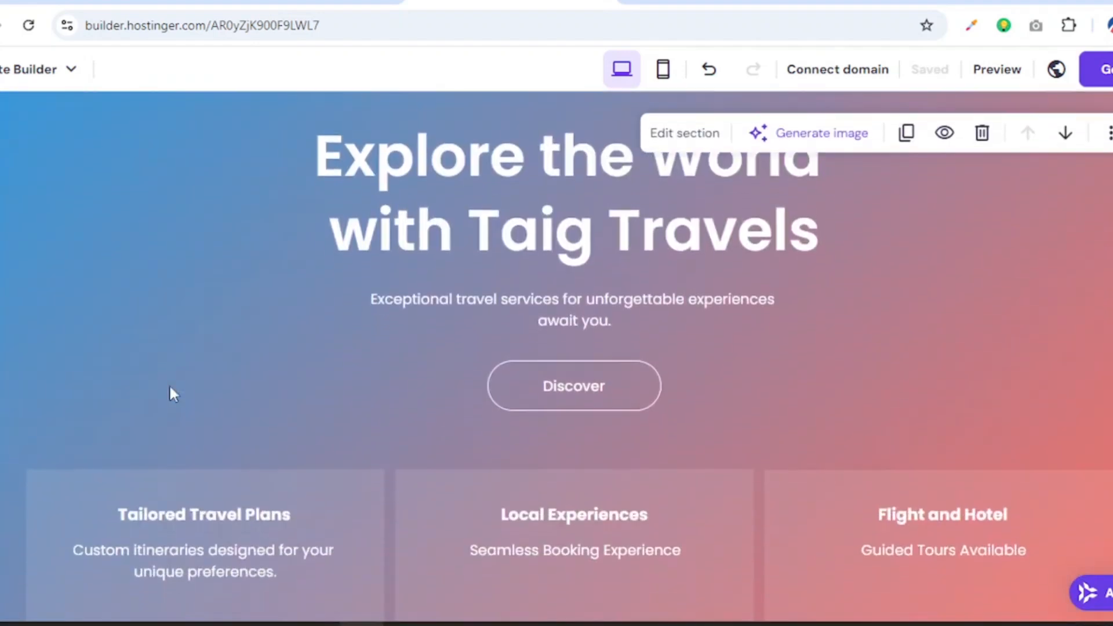
scroll(168, 384, up, 2)
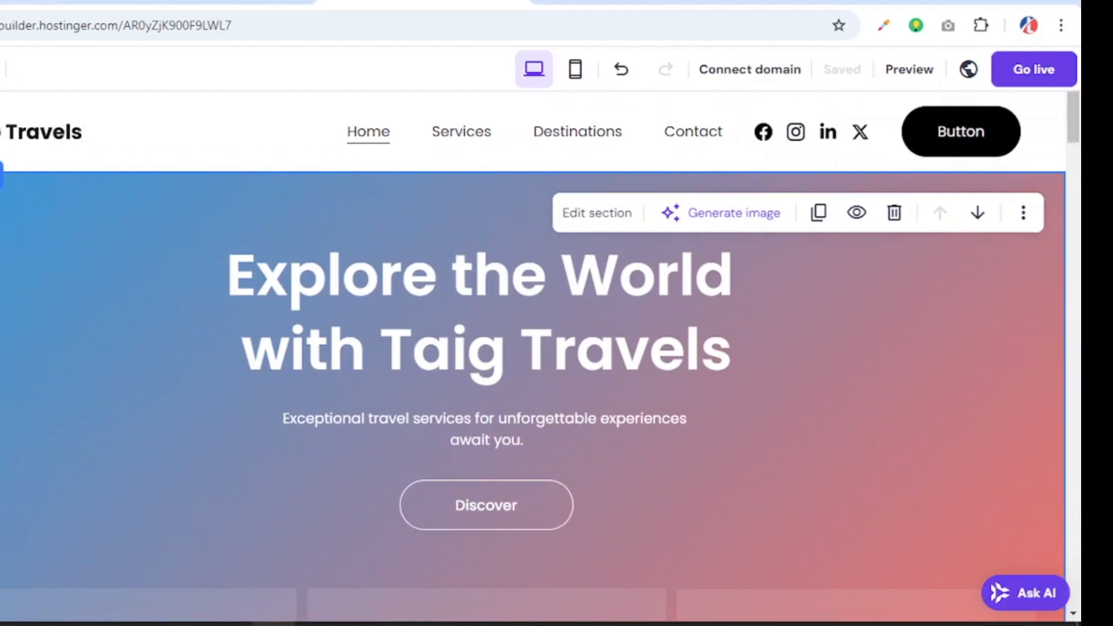
click(578, 223)
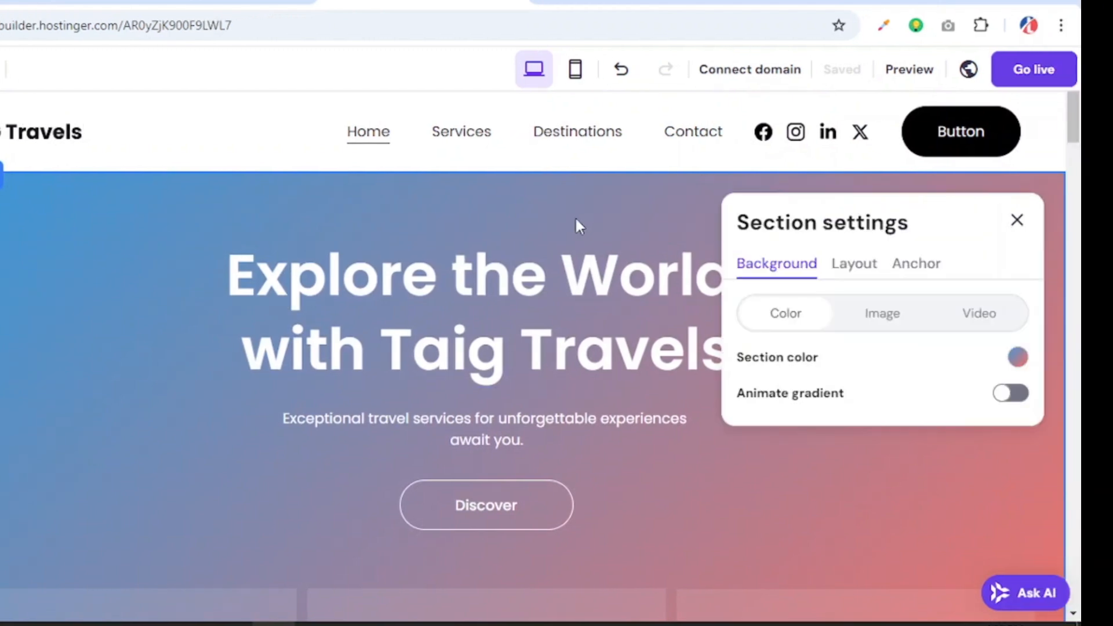
click(885, 326)
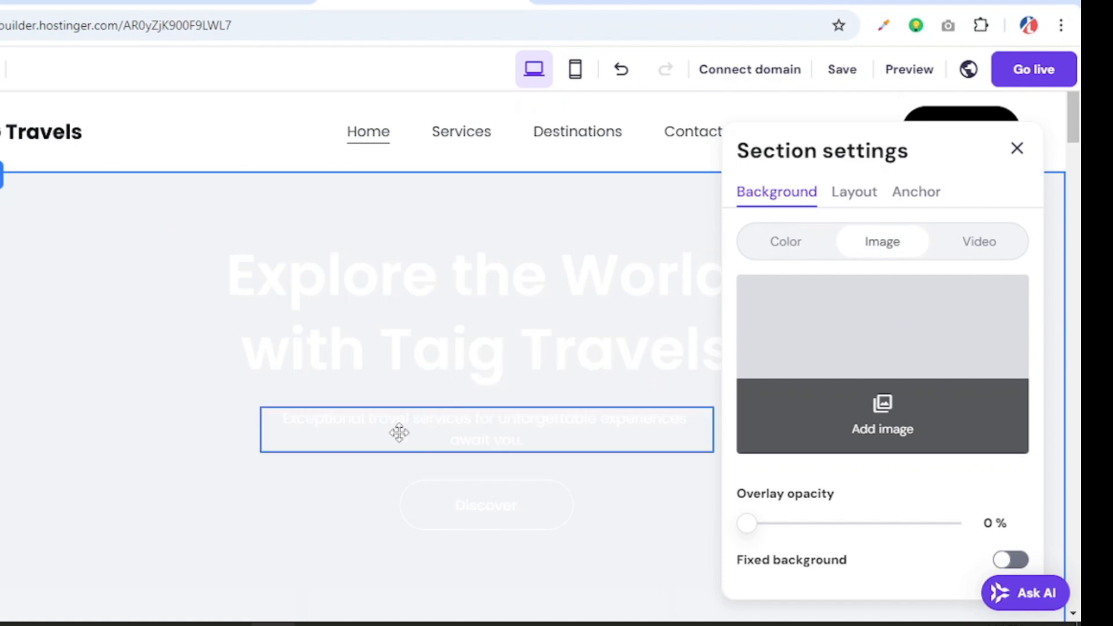
click(878, 369)
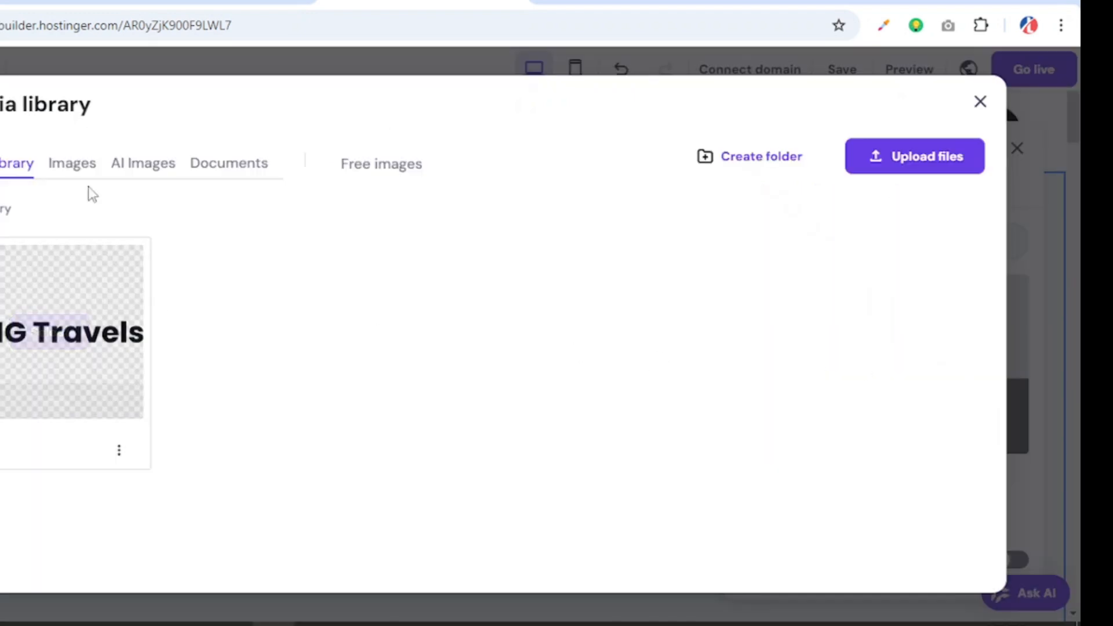
mouse_move(116, 292)
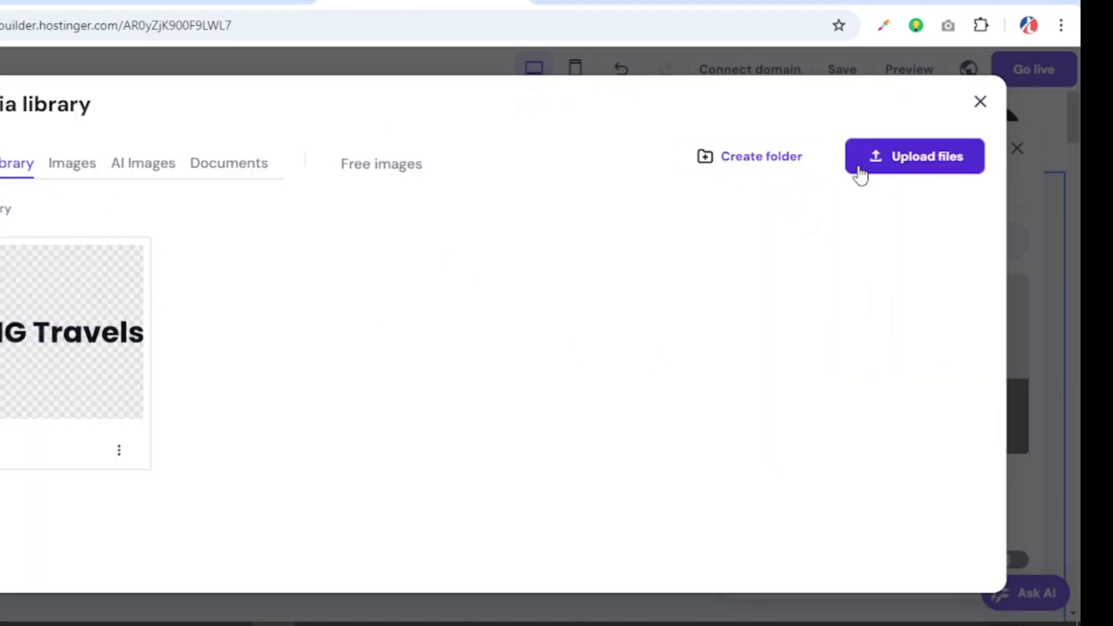
click(979, 102)
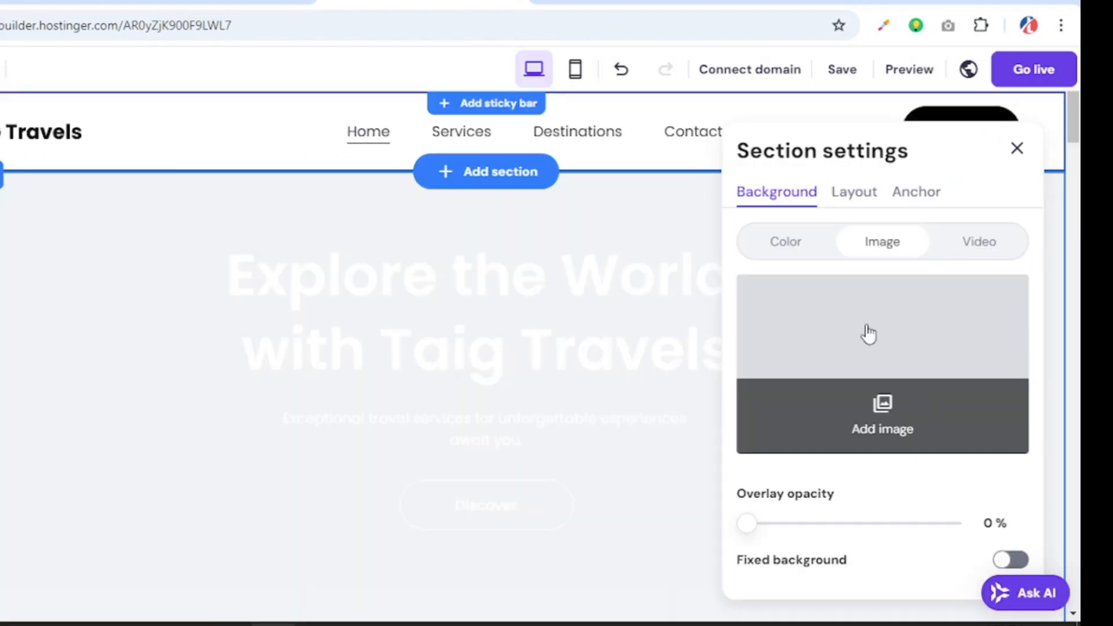
Give the hero section a video background, raise its overlay opacity to darken the video, and close the section settings.
click(979, 243)
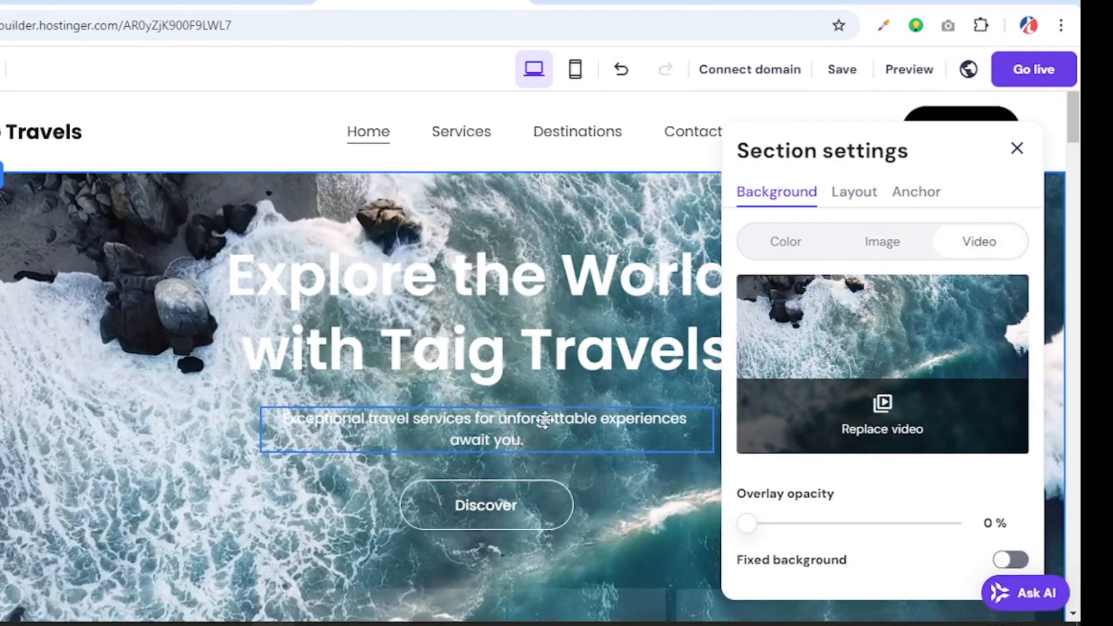
scroll(147, 433, down, 2)
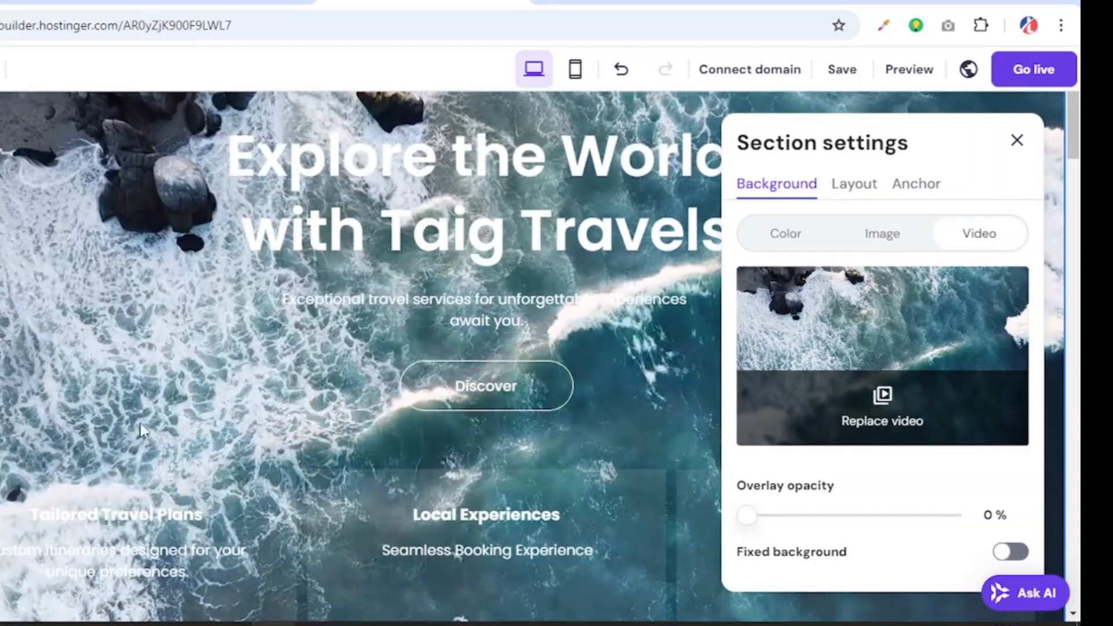
scroll(356, 434, down, 2)
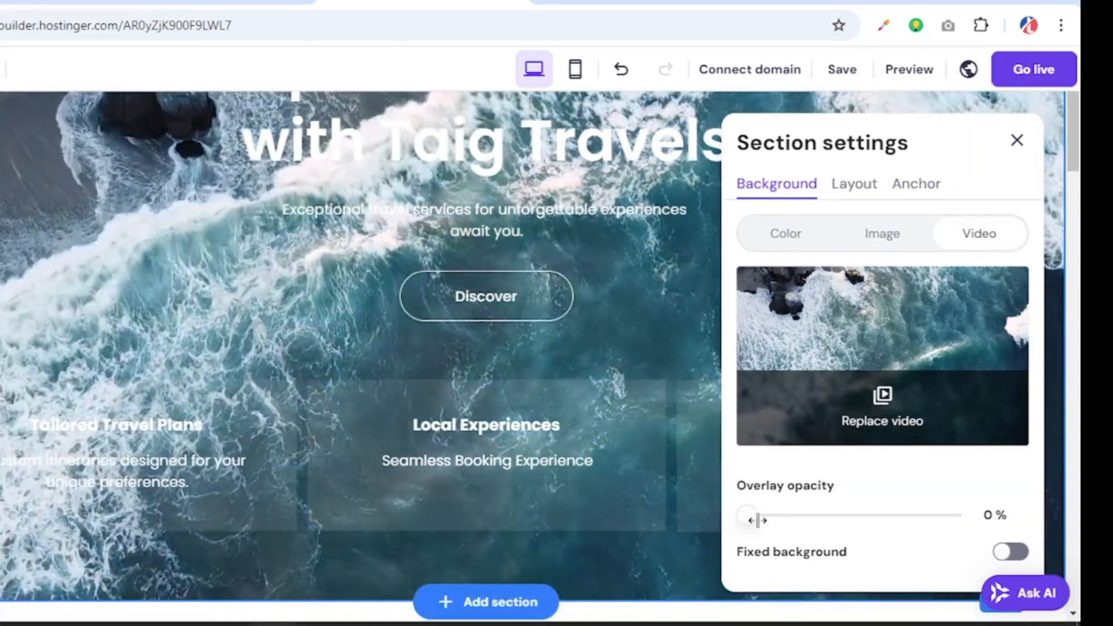
drag(749, 517, 870, 518)
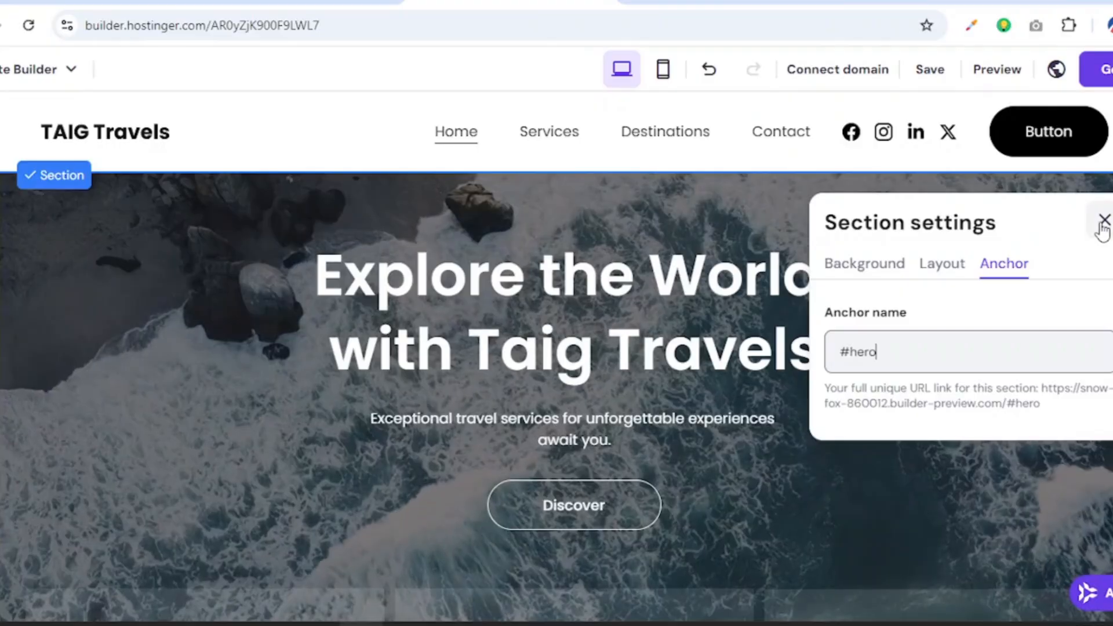
click(1103, 219)
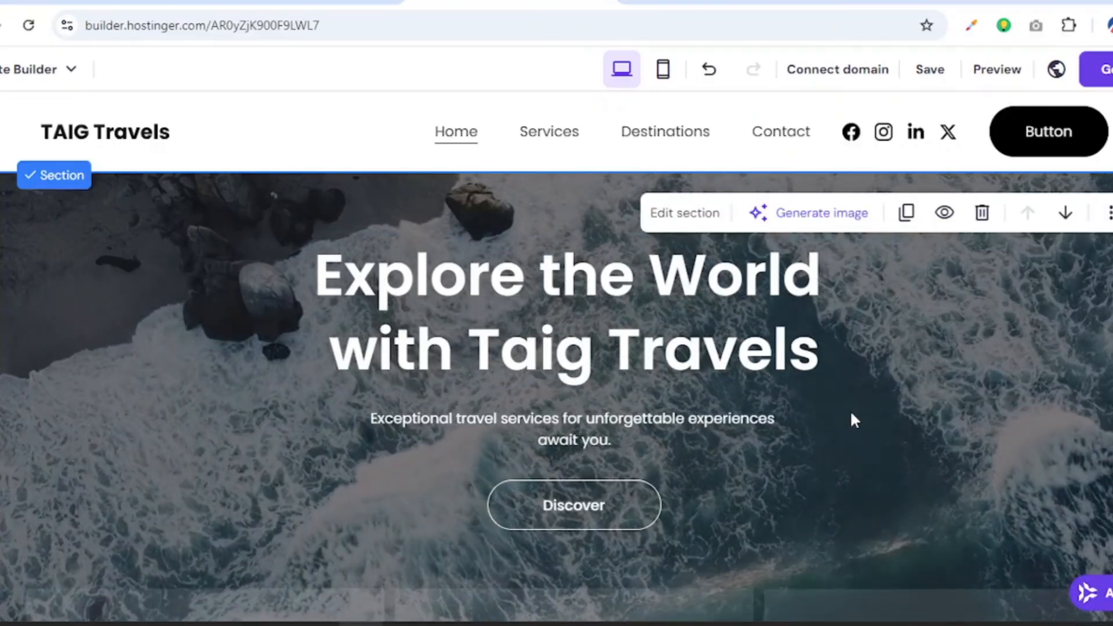
Make the hero section slightly taller by extending its lower edge below the three feature cards.
scroll(851, 414, down, 1)
scroll(851, 413, down, 5)
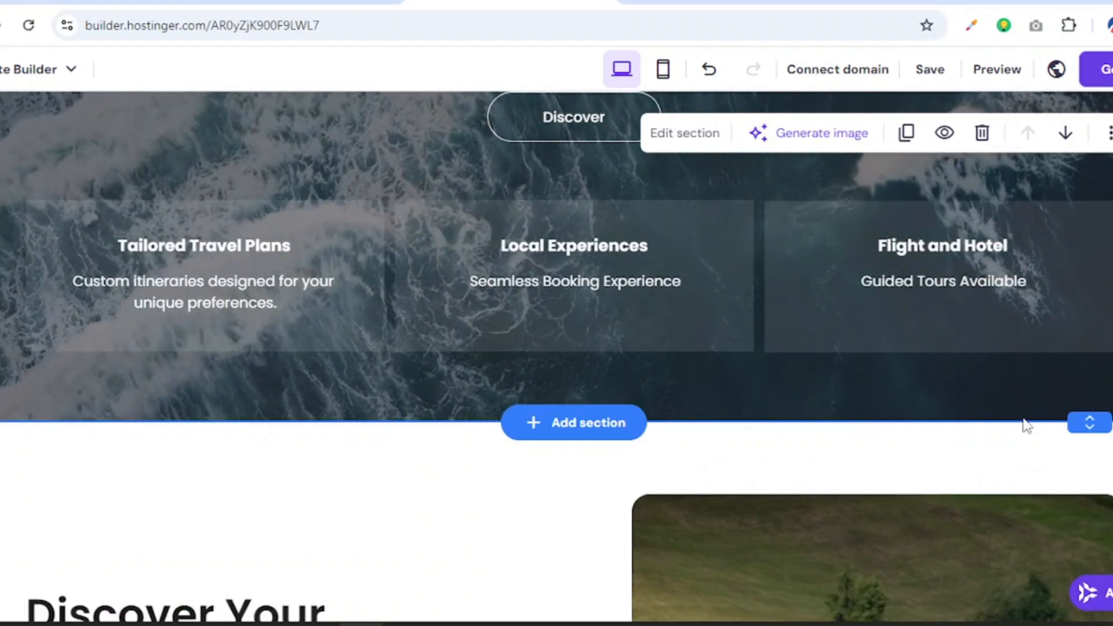
drag(1088, 422, 1086, 452)
Open the AI Blog Generator and set the tone of voice to Casual and the content length to 800-1000 words.
scroll(917, 430, up, 6)
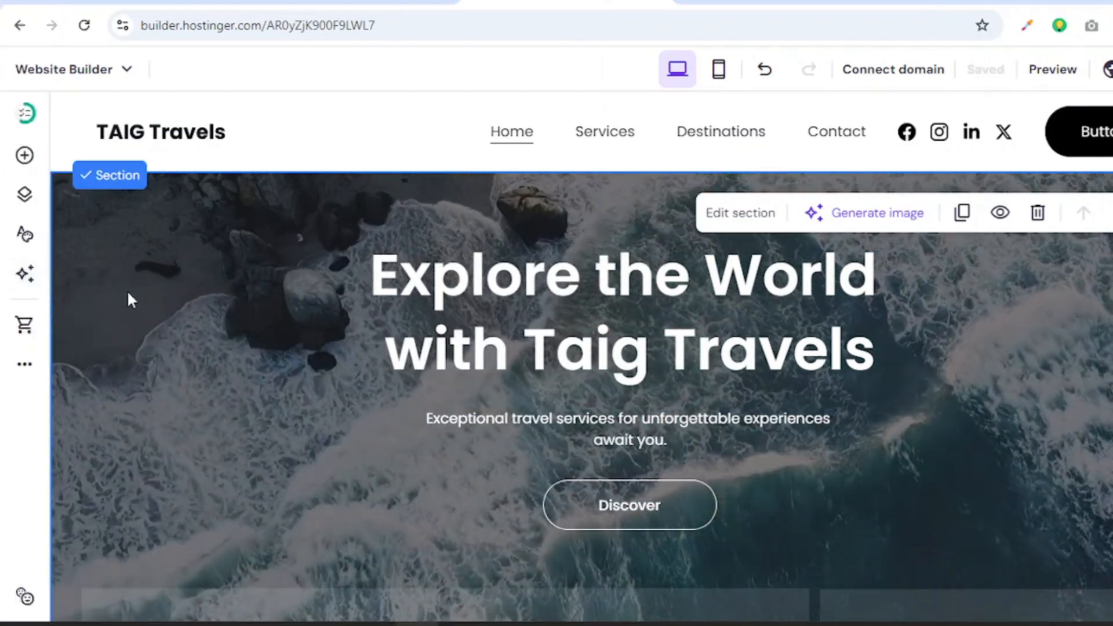
click(24, 277)
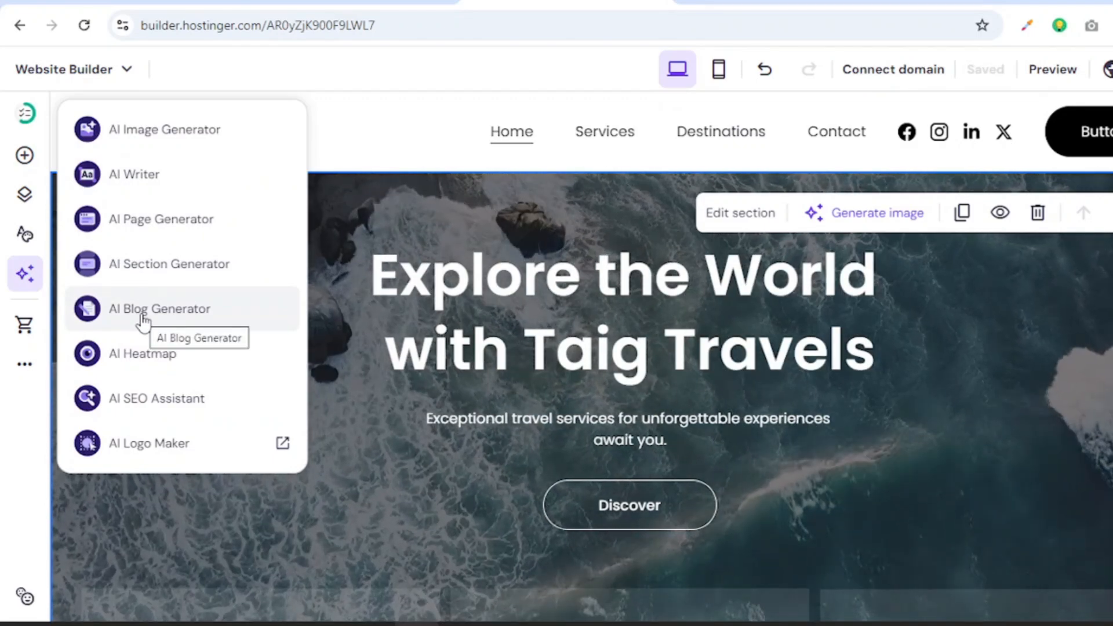
click(144, 319)
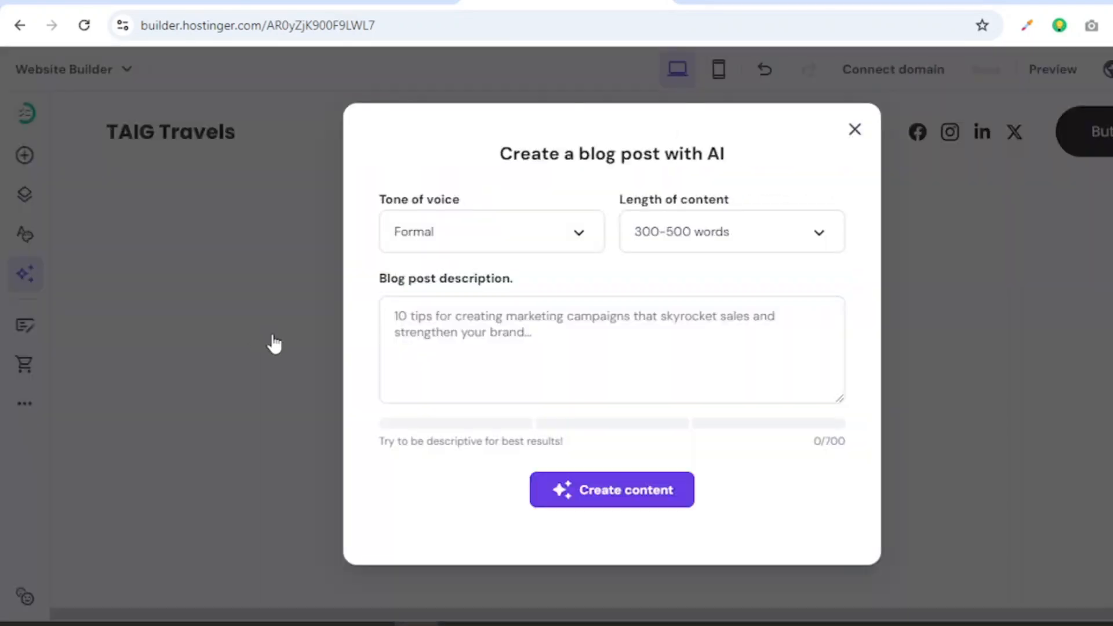
click(521, 237)
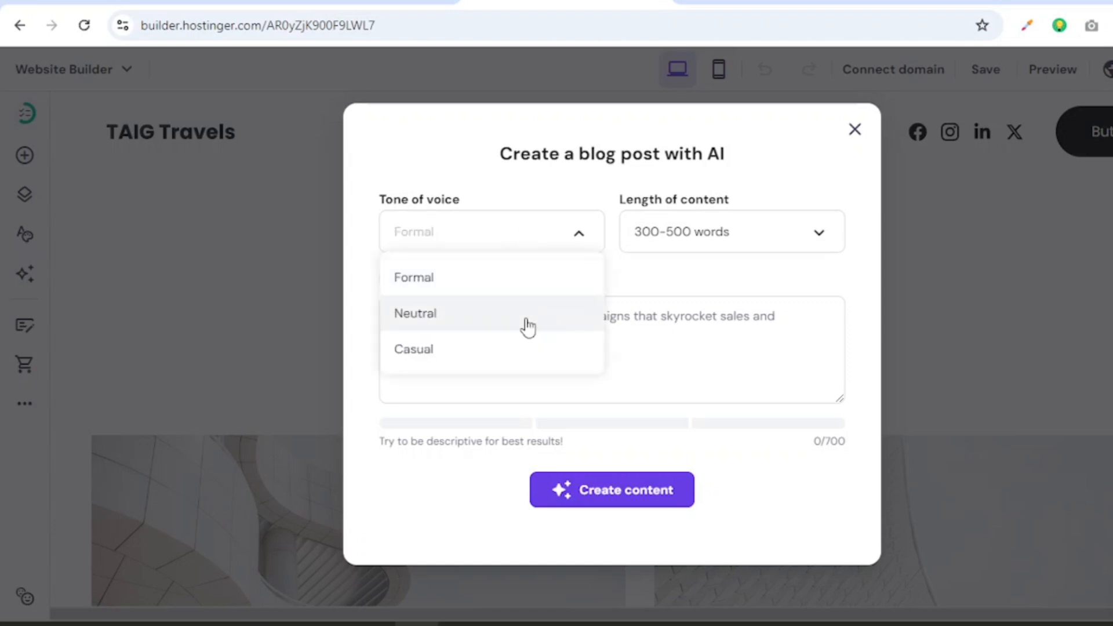
click(436, 354)
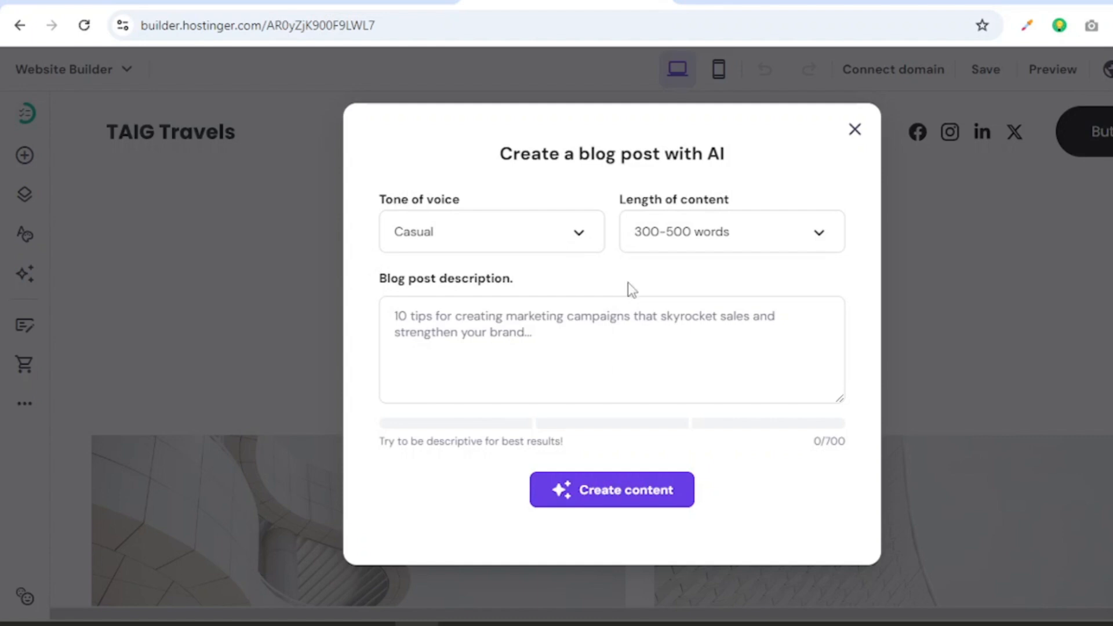
click(669, 234)
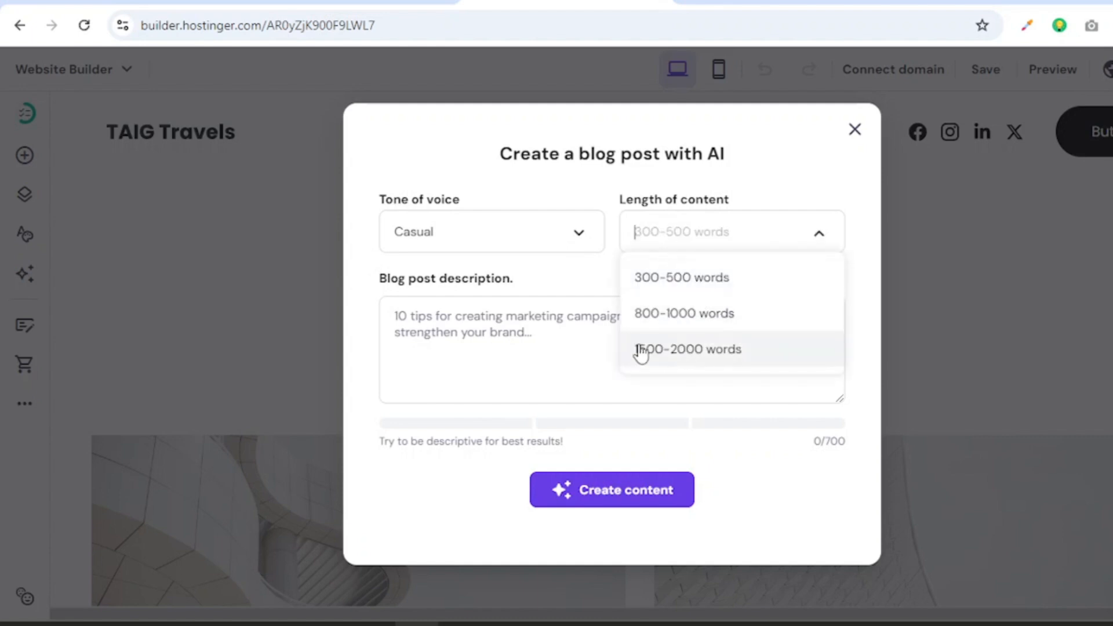
click(665, 316)
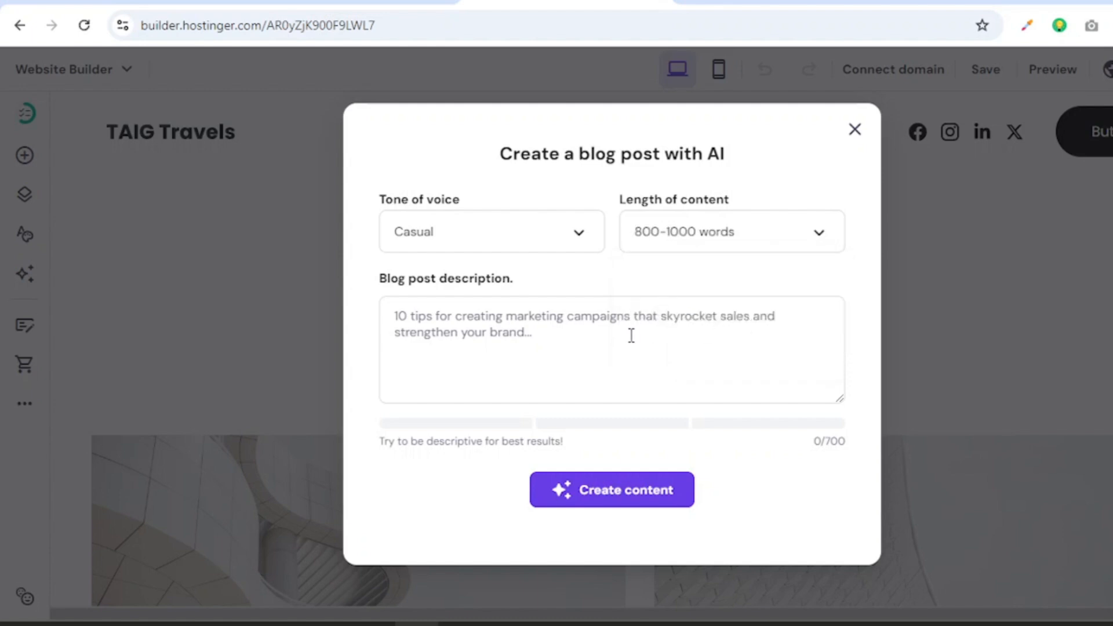
Generate a blog post from the description "List top 5 attractions in Africa suitable for families or solo travelers" and skim the article.
click(540, 332)
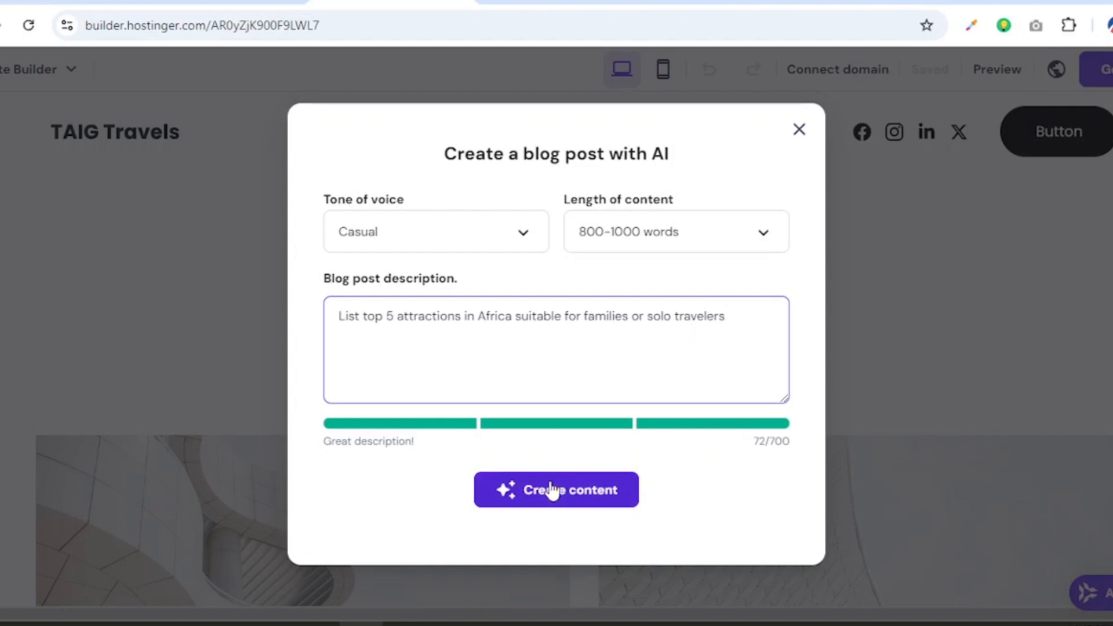
click(530, 502)
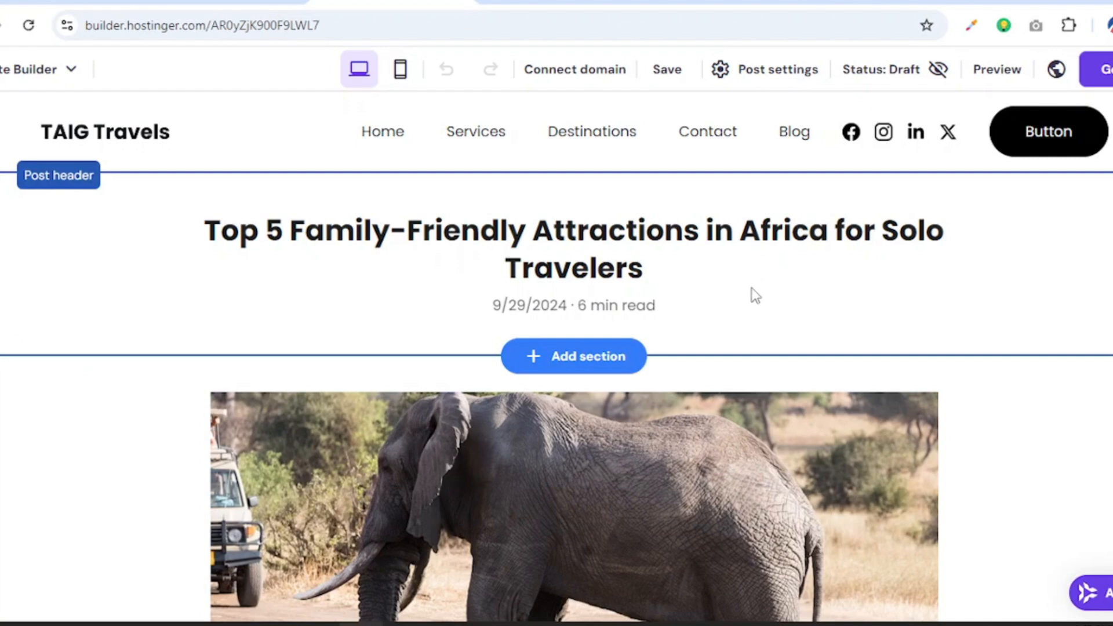
scroll(736, 351, down, 15)
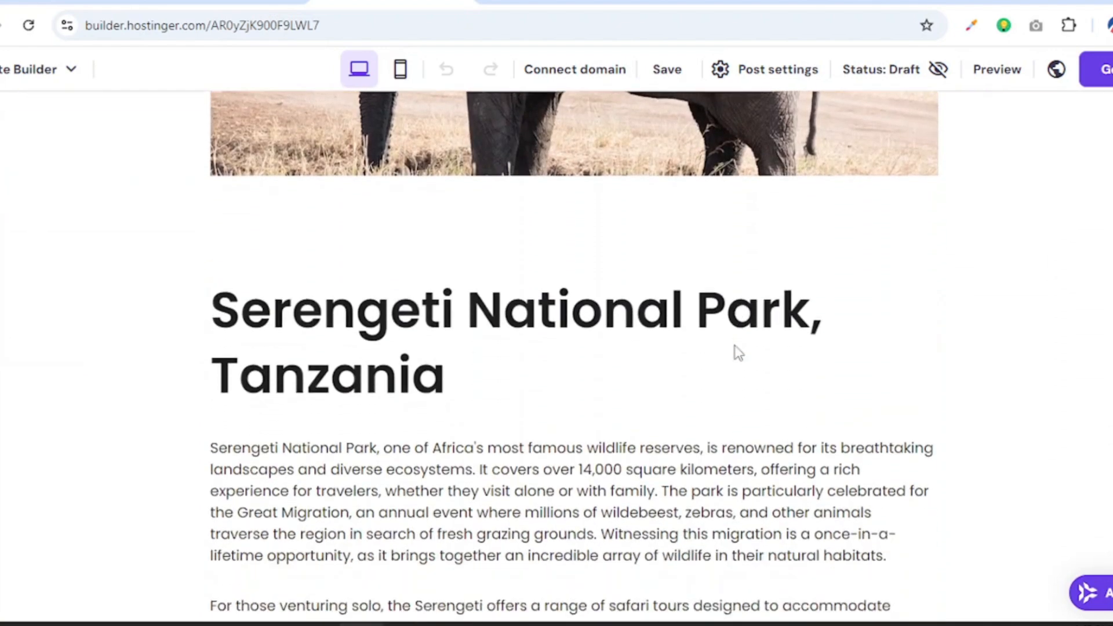
scroll(735, 351, down, 2)
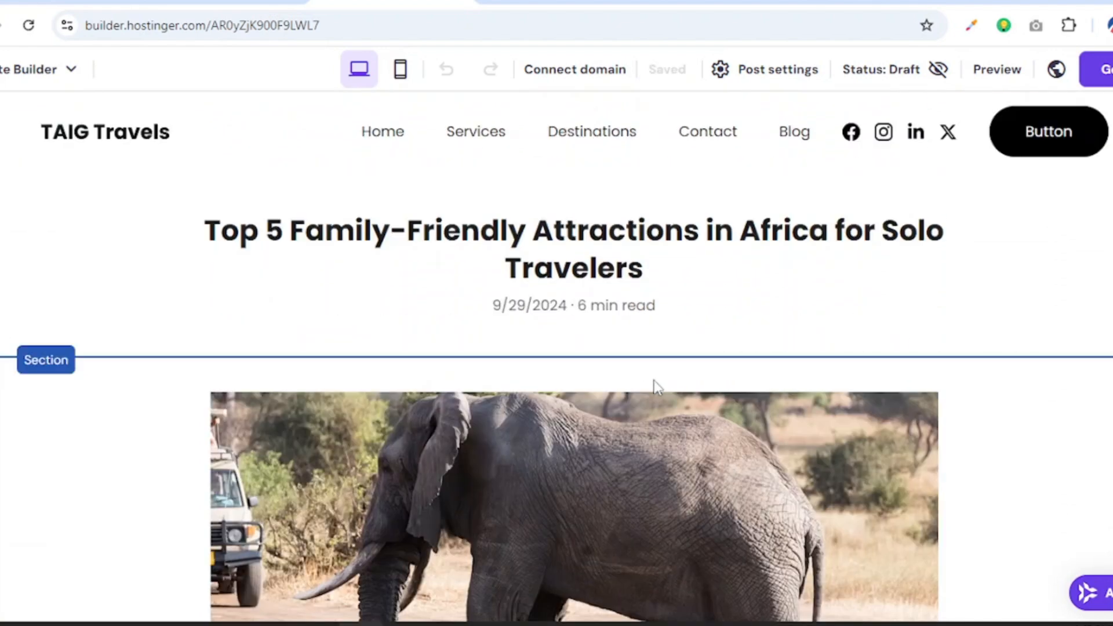
Go to the site's Blog page and examine its heading and the list of blog posts.
click(797, 142)
scroll(890, 386, down, 6)
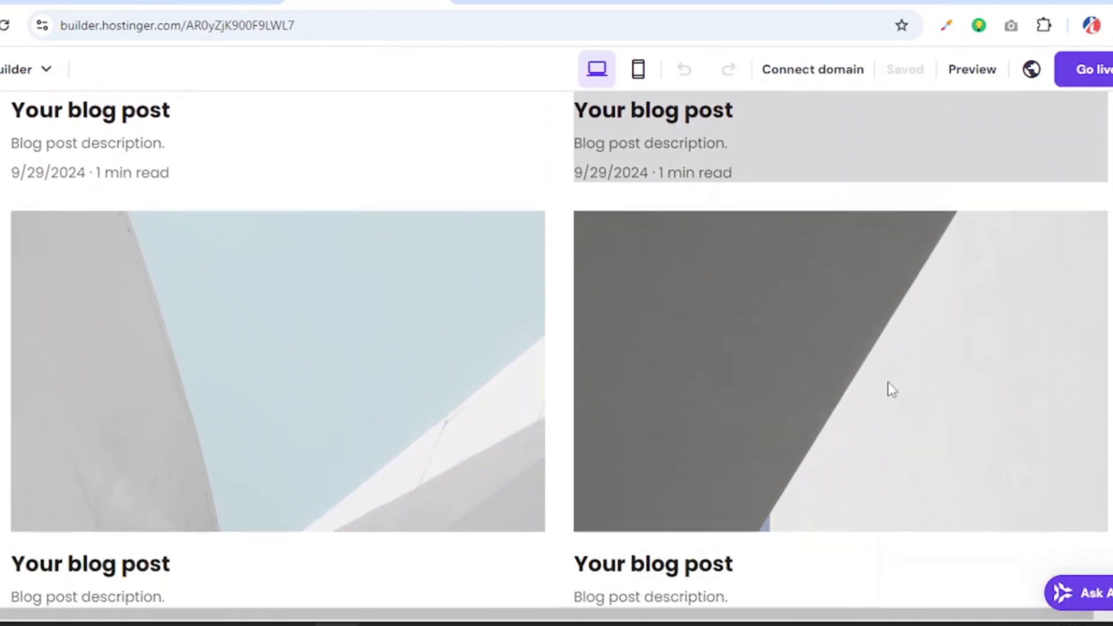
scroll(892, 390, down, 3)
scroll(891, 389, up, 9)
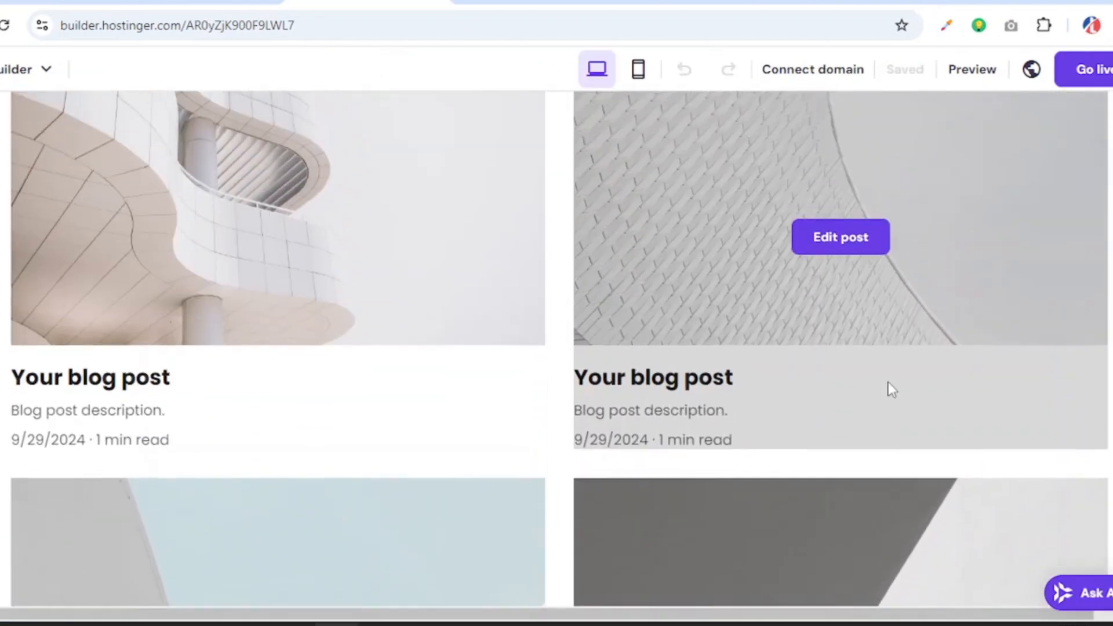
scroll(890, 386, down, 5)
scroll(887, 382, up, 10)
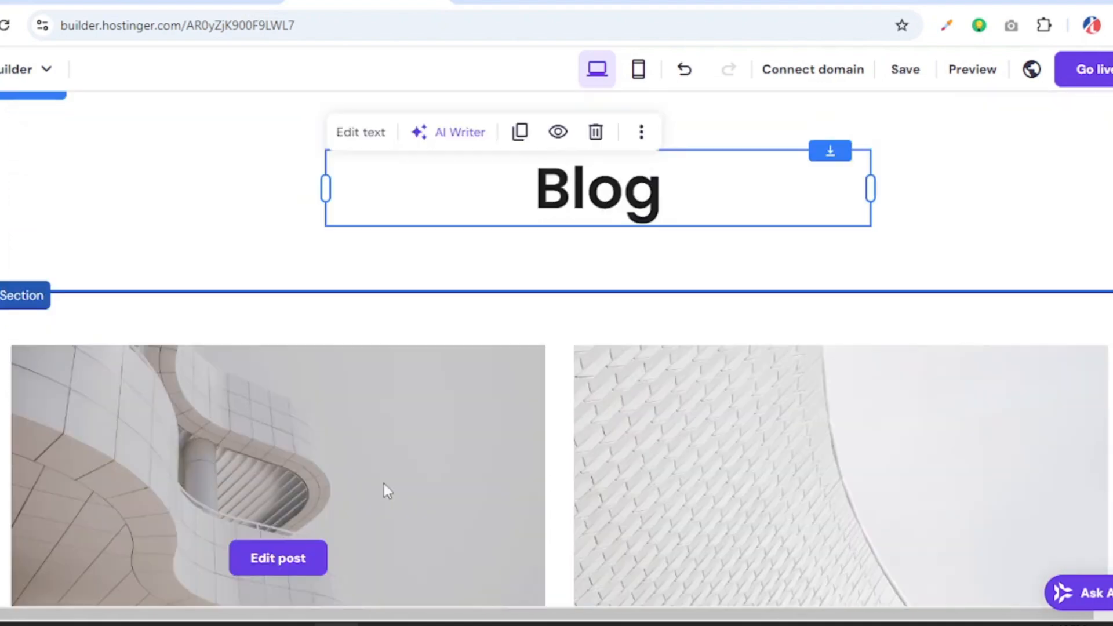
scroll(383, 483, down, 5)
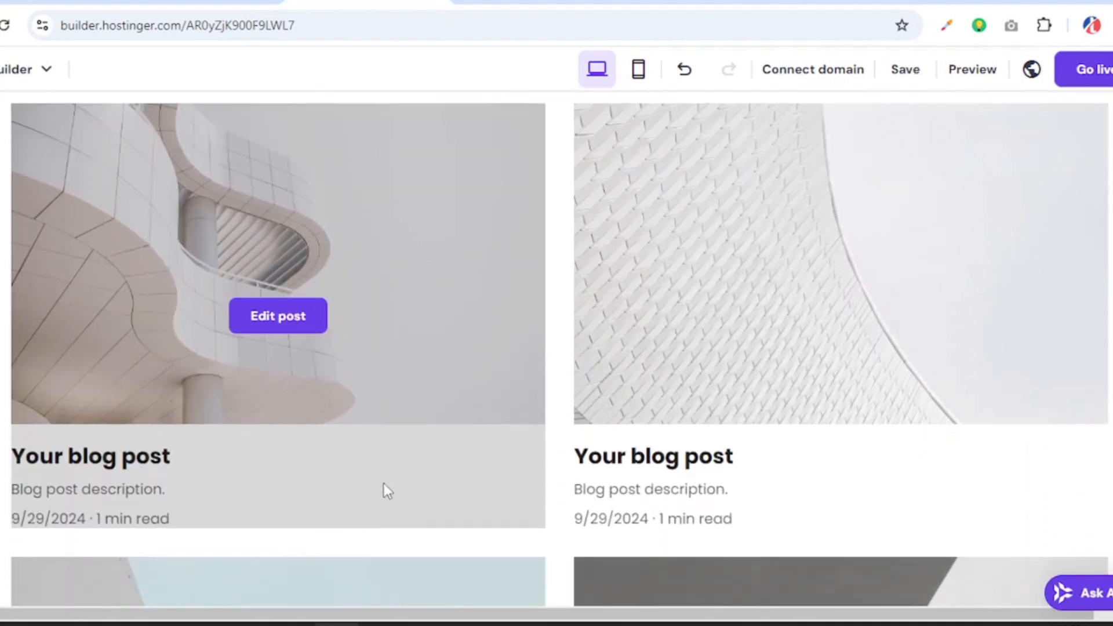
scroll(384, 484, down, 5)
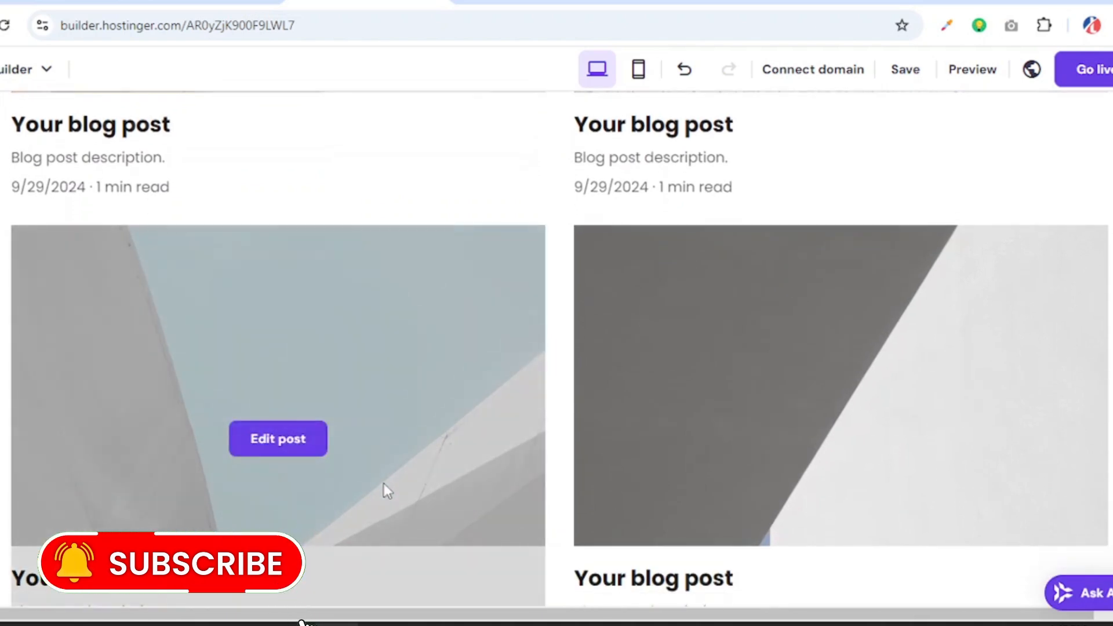
scroll(384, 483, up, 5)
scroll(388, 491, up, 1)
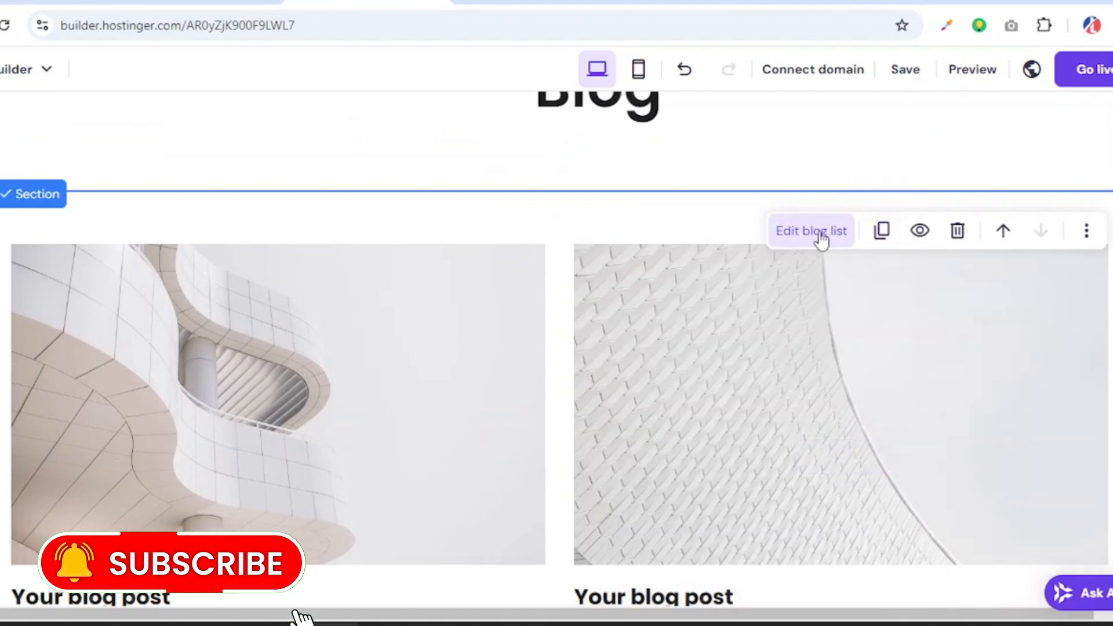
Open the blog post manager from the blog list settings and delete the placeholder "Your blog post" entries.
click(789, 238)
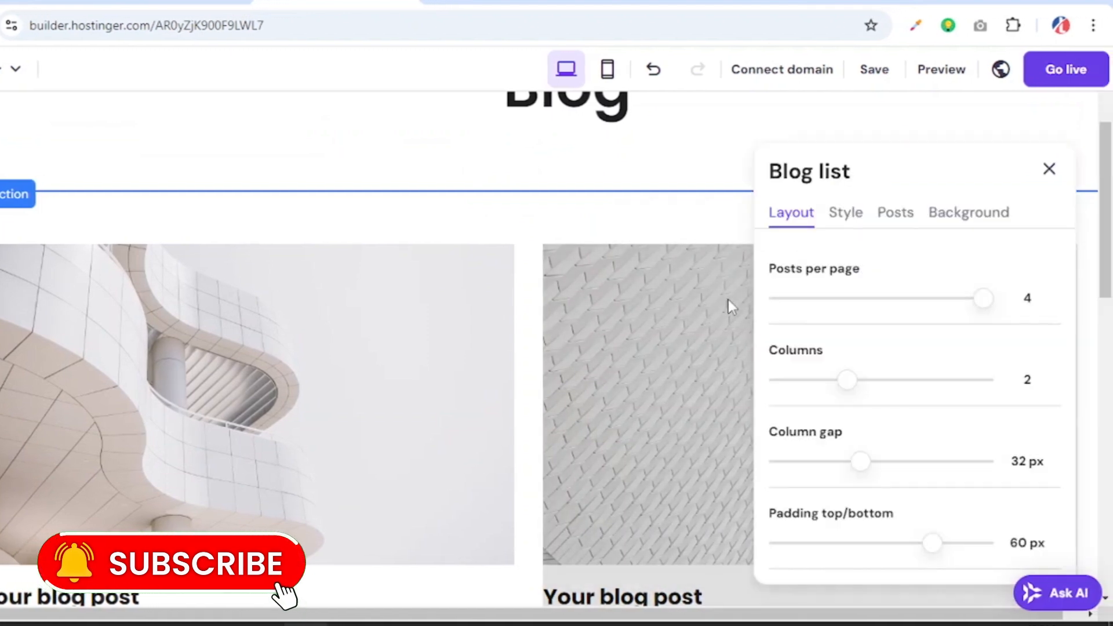
click(894, 222)
click(901, 348)
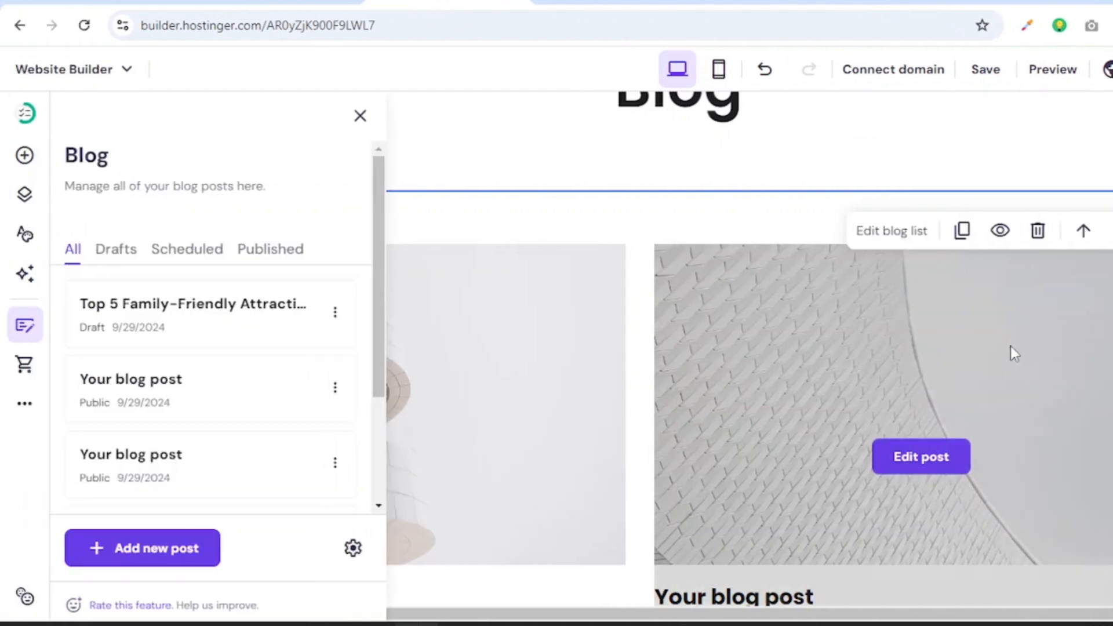
scroll(234, 467, down, 3)
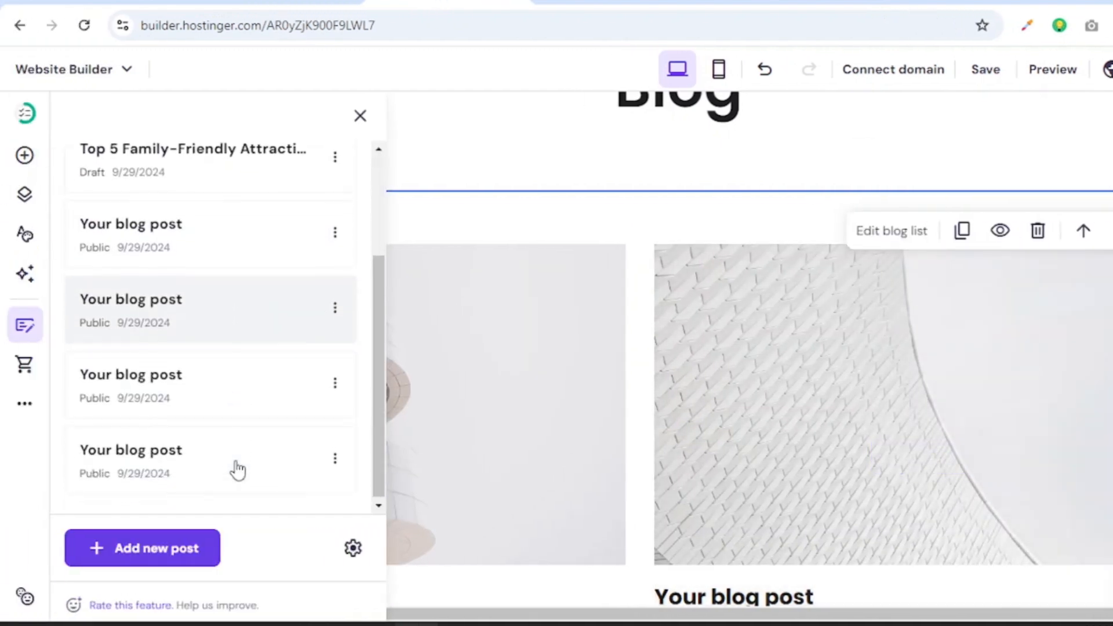
scroll(235, 468, up, 3)
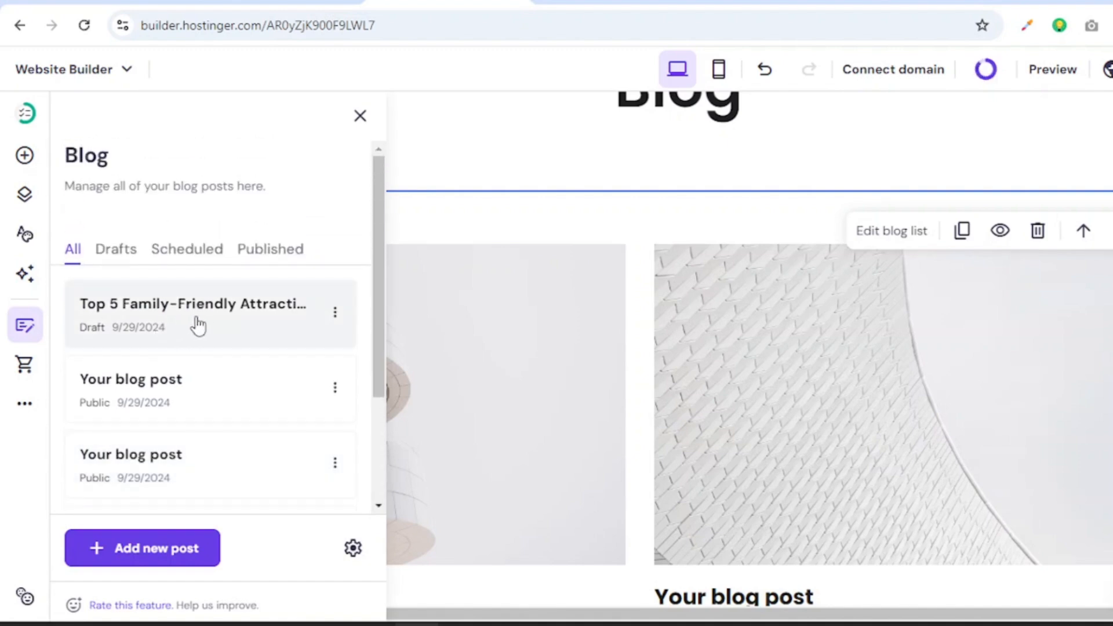
scroll(211, 372, down, 2)
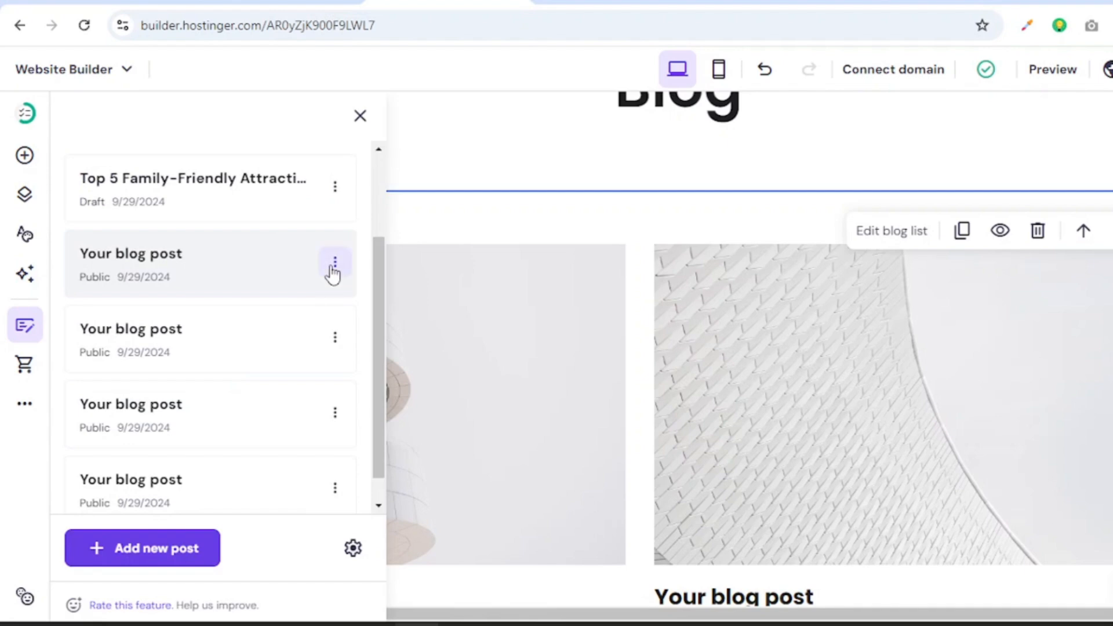
click(334, 264)
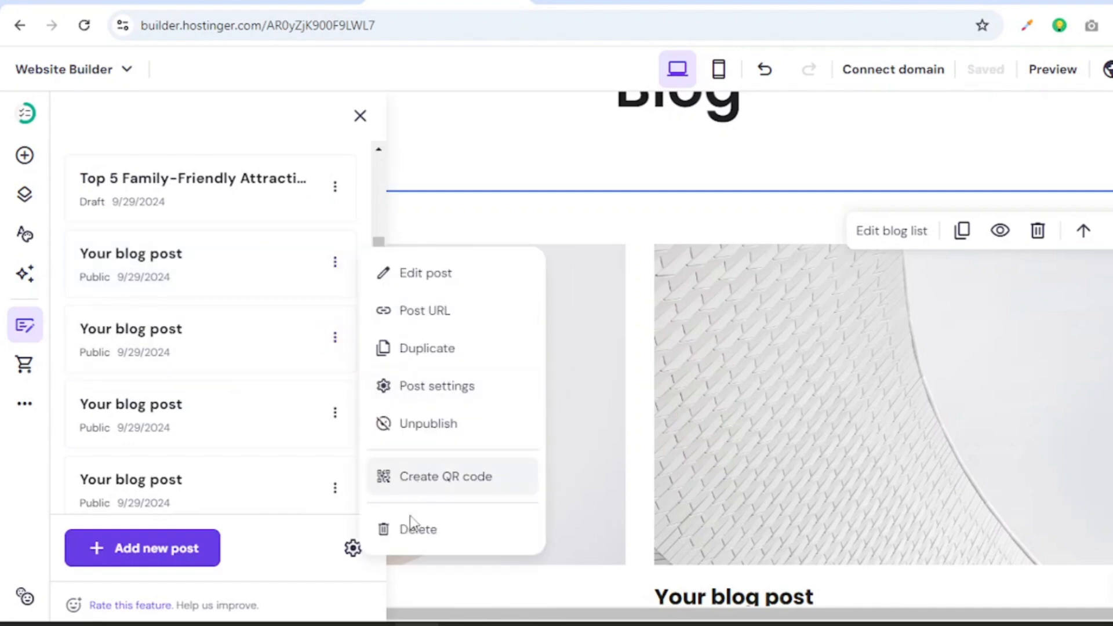
click(410, 539)
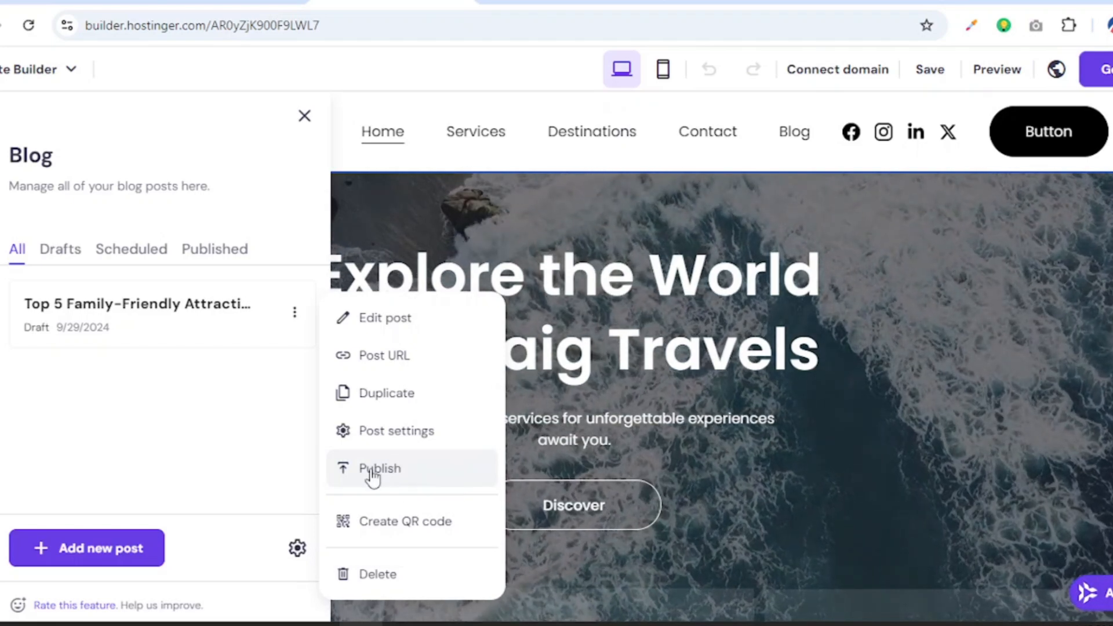
Publish the "Top 5 Family-Friendly Attractions" draft and check how it appears on the Blog page.
click(373, 470)
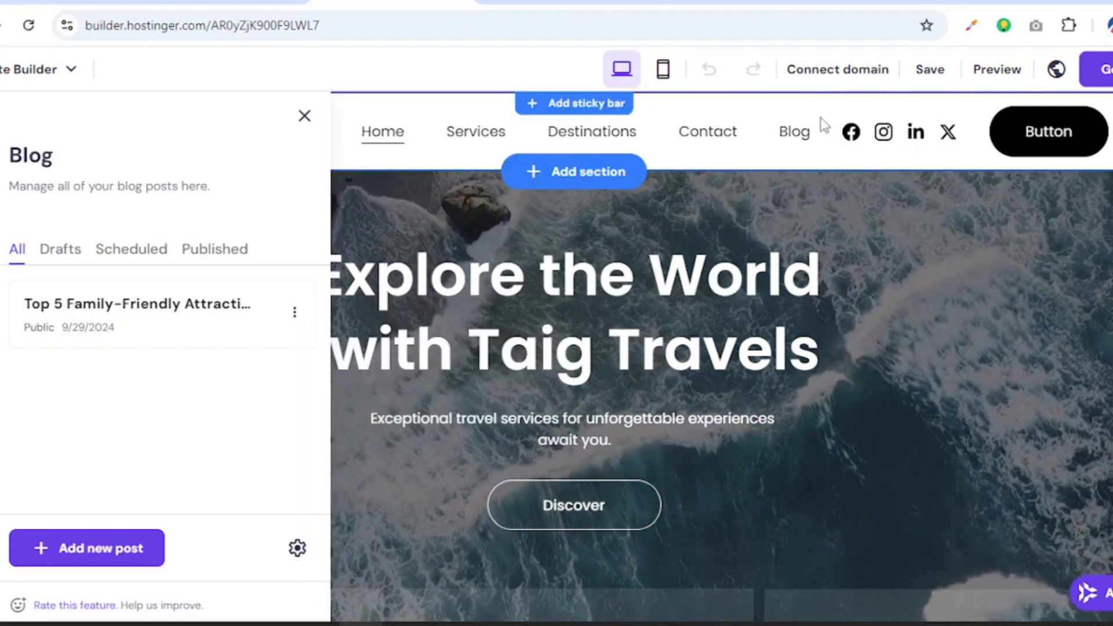
click(792, 146)
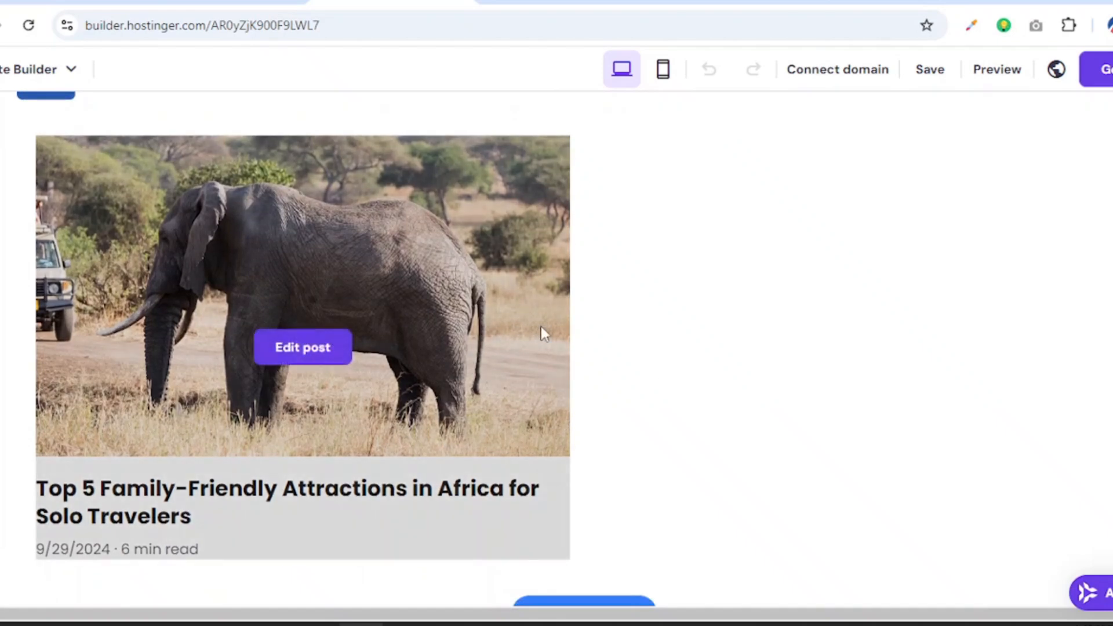
scroll(638, 348, up, 5)
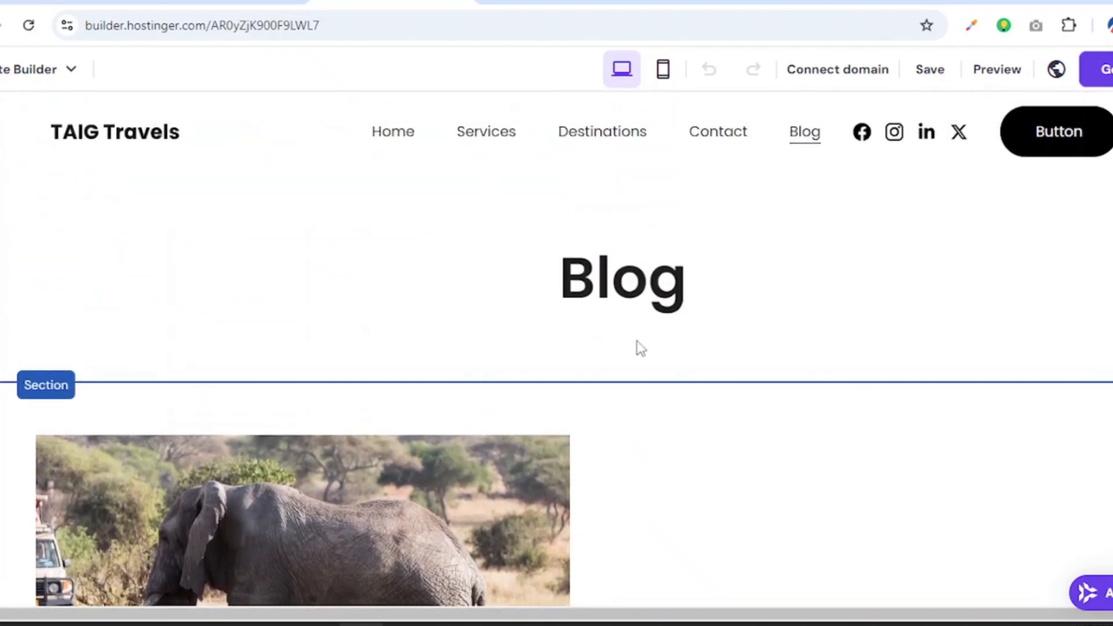
scroll(617, 452, down, 4)
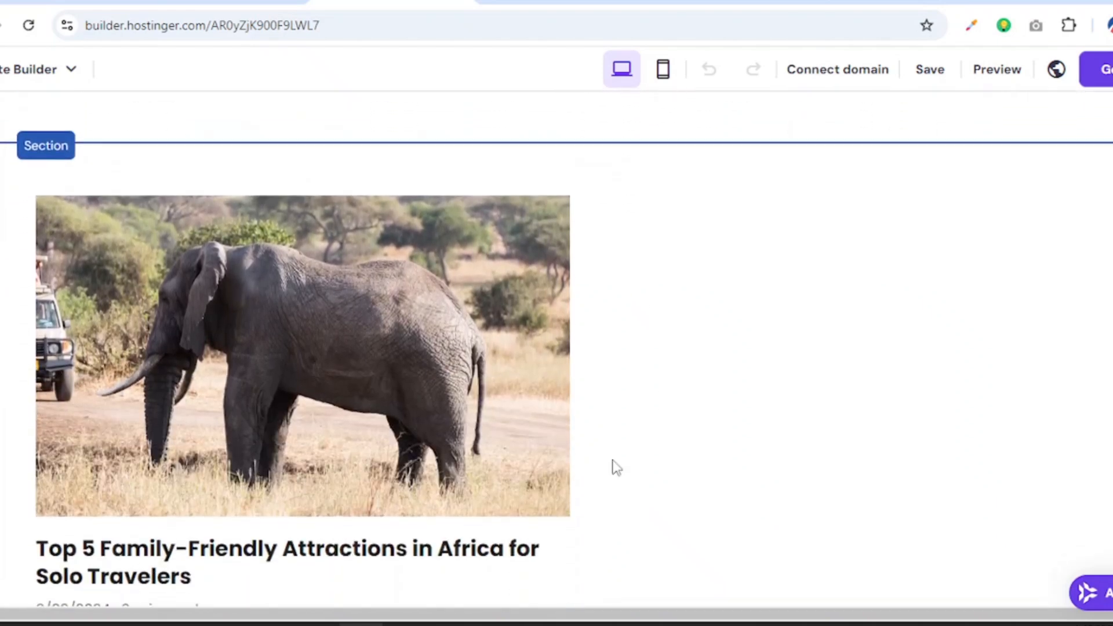
scroll(623, 458, down, 3)
scroll(658, 462, up, 7)
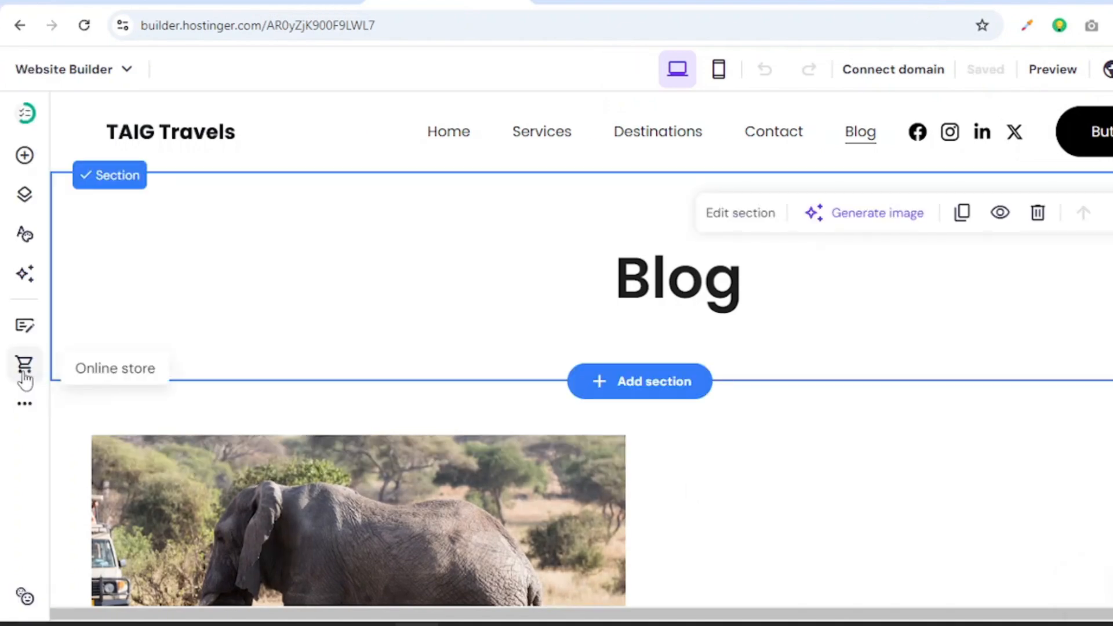
Add an online store to the website and look over the new Store page.
click(27, 376)
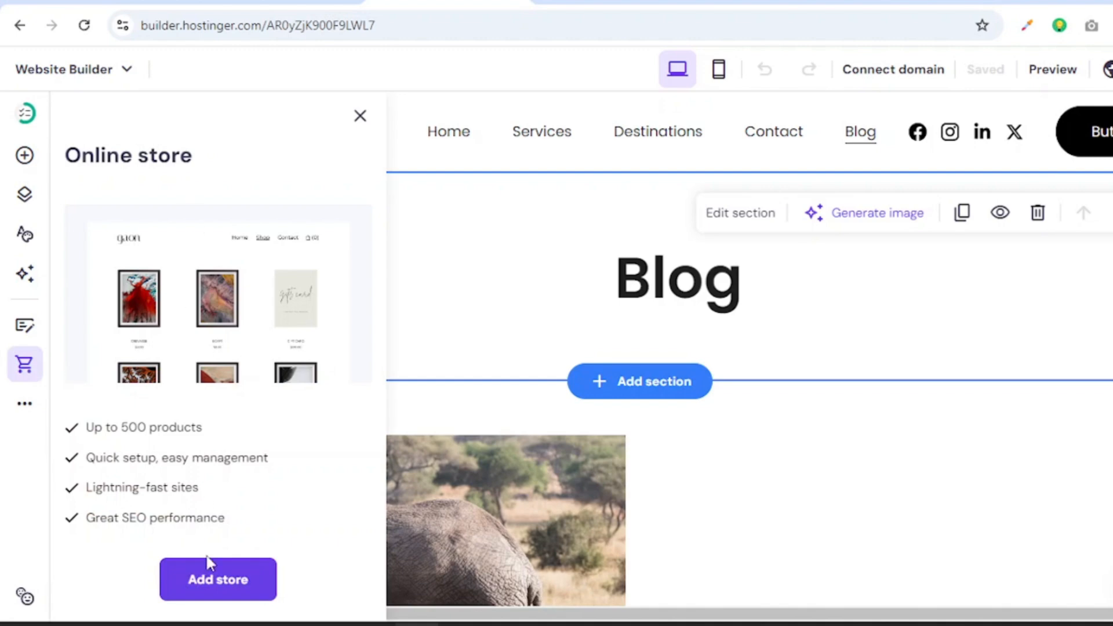
click(207, 581)
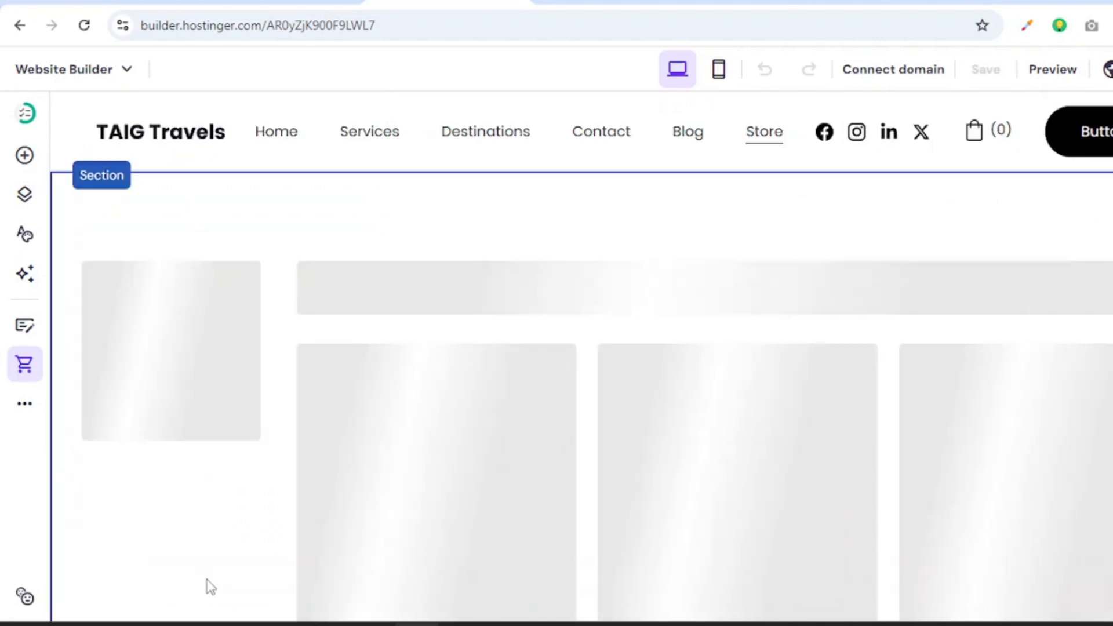
scroll(766, 332, down, 2)
scroll(711, 332, up, 4)
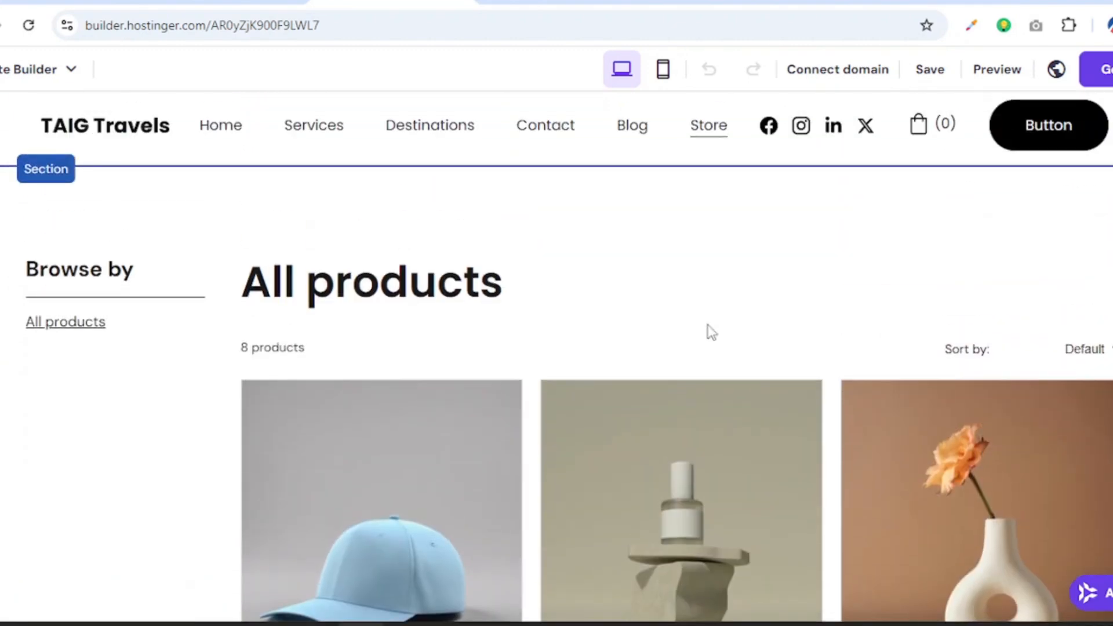
scroll(708, 330, down, 4)
scroll(707, 325, up, 4)
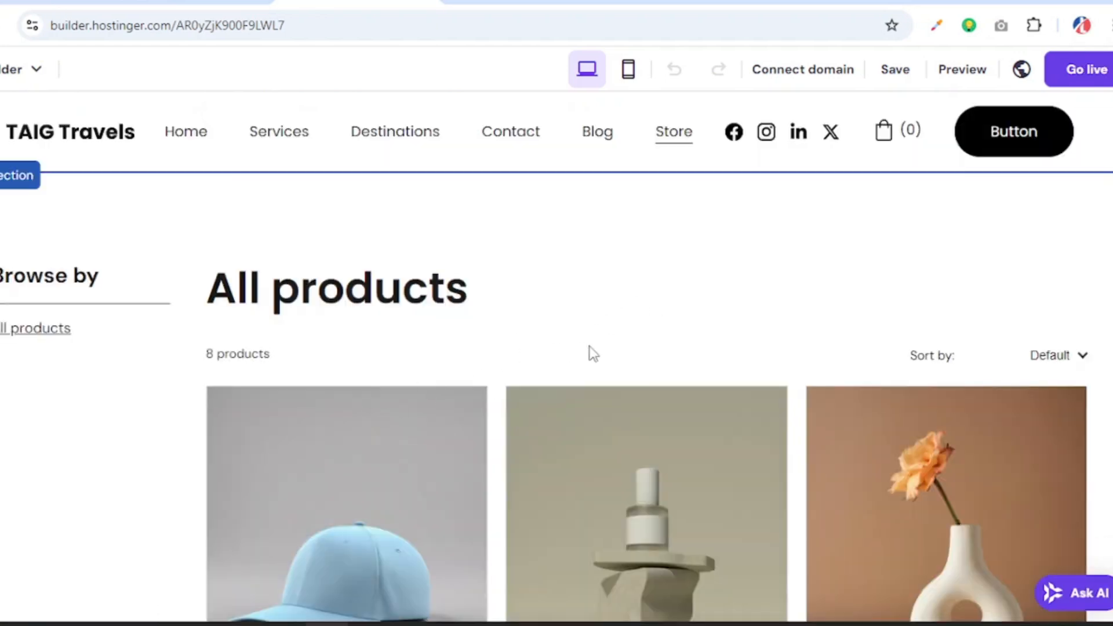
Open product management for the store section and complete the store setup for Nigeria with NGN (₦) as the currency.
click(712, 318)
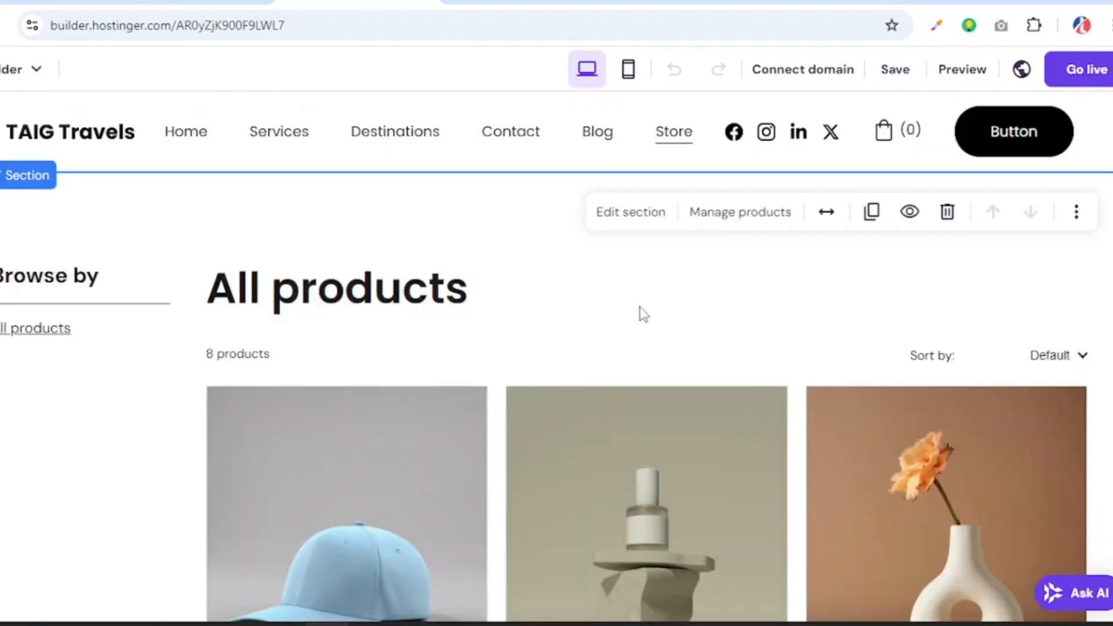
click(736, 218)
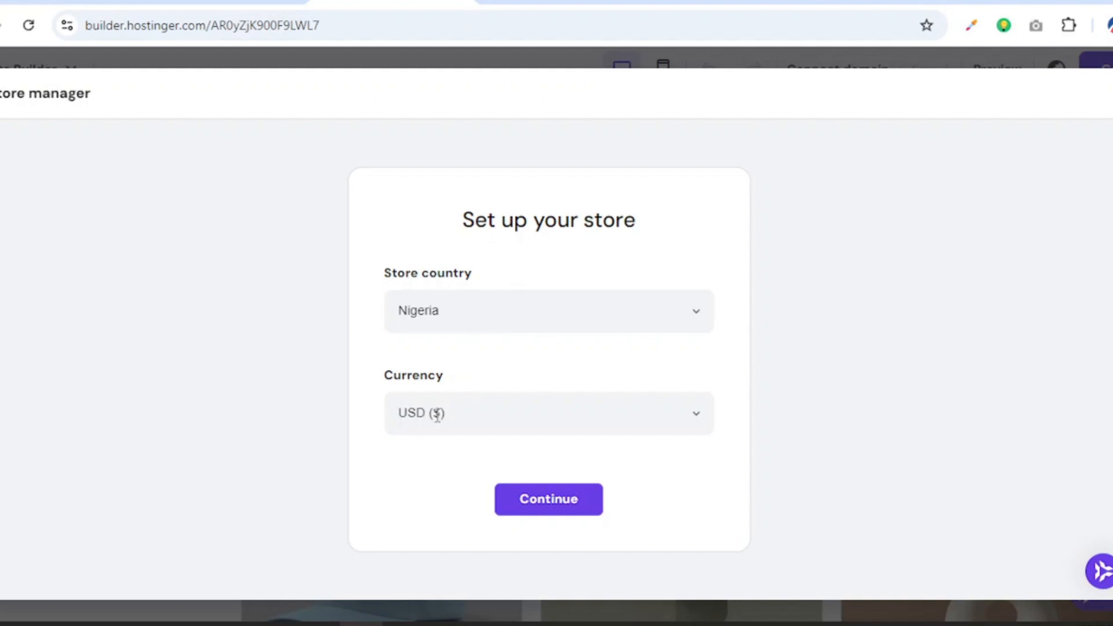
click(511, 418)
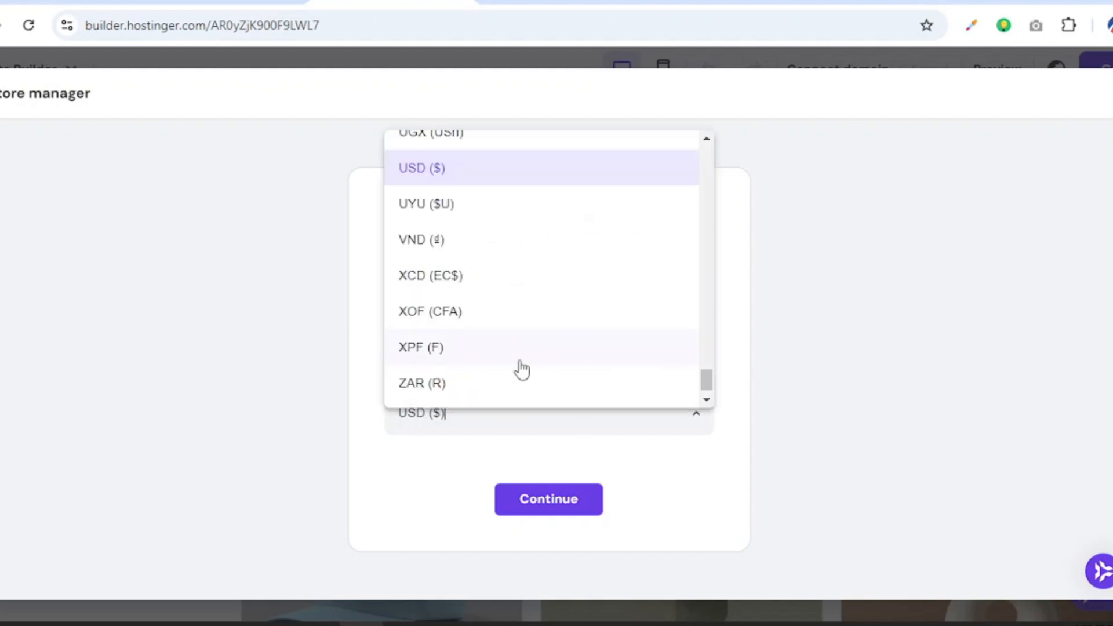
scroll(443, 269, up, 20)
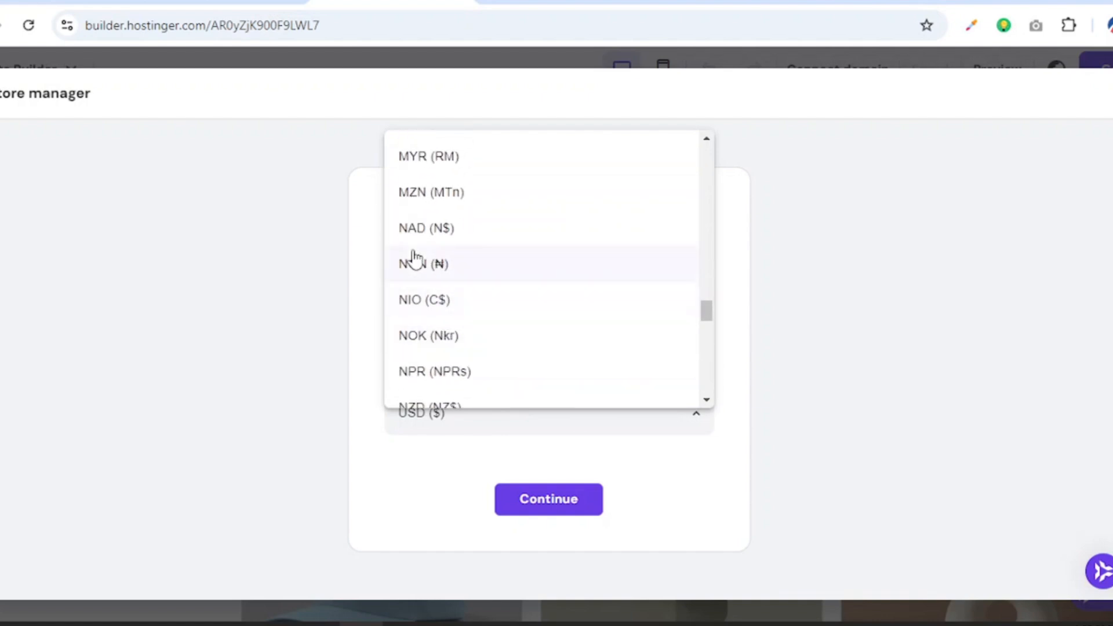
click(425, 266)
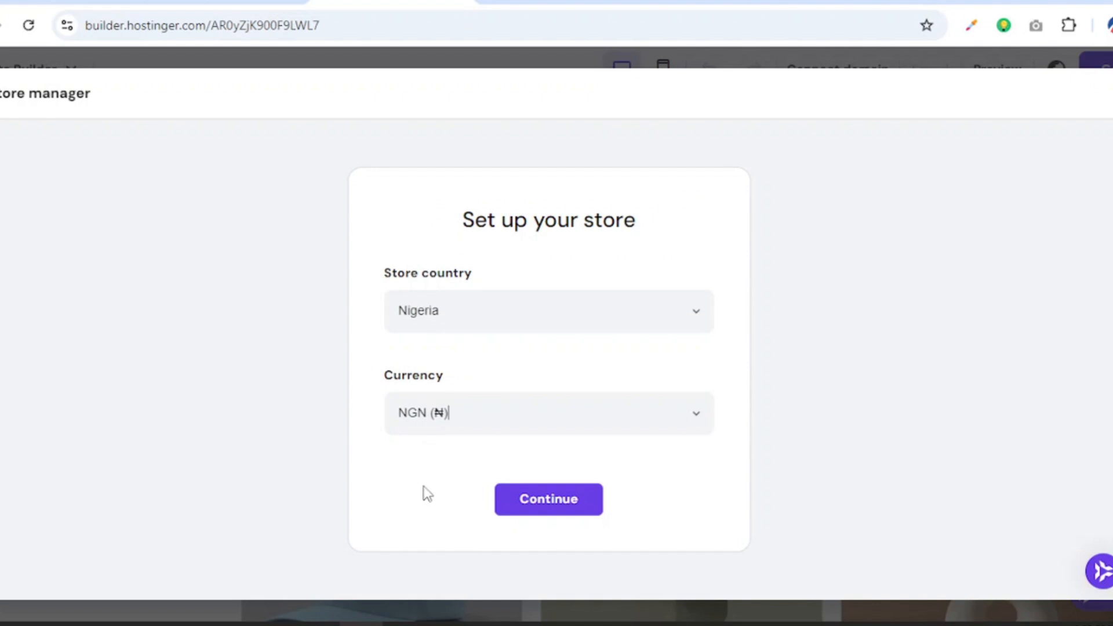
click(558, 512)
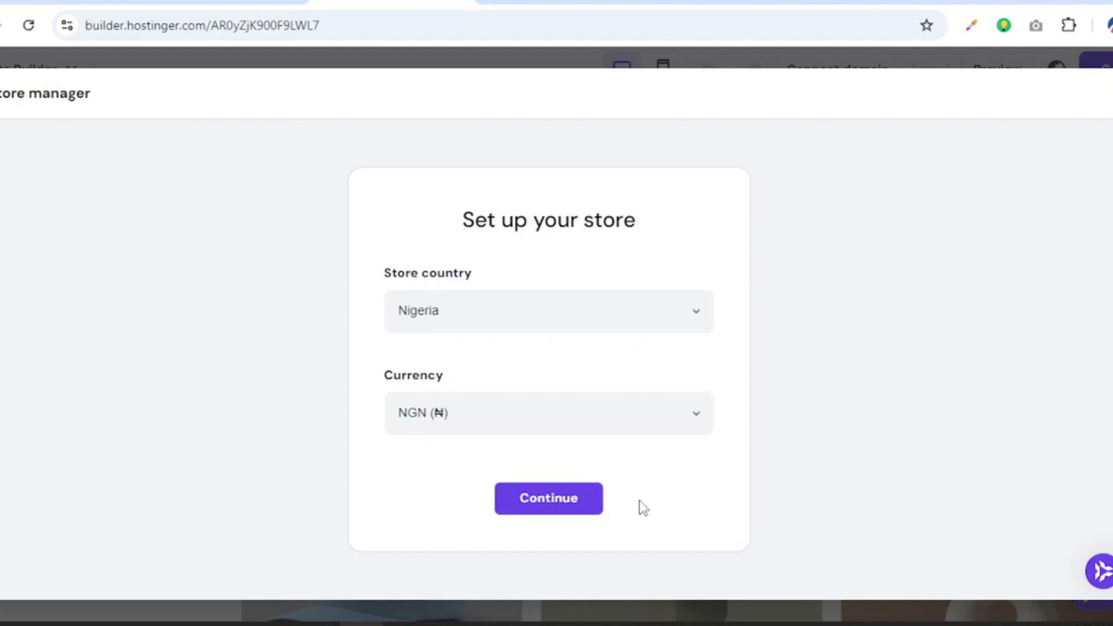
Look over the product list, start adding a physical product and examine its form from media and title to pricing, options and custom field.
scroll(493, 477, down, 7)
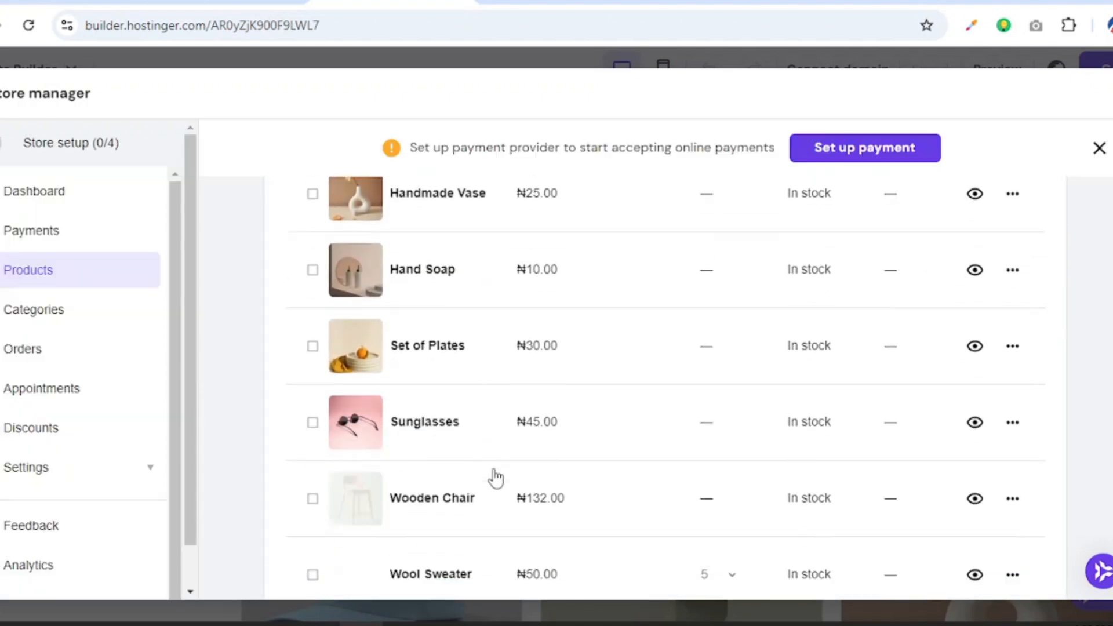
scroll(497, 477, up, 5)
scroll(497, 476, up, 5)
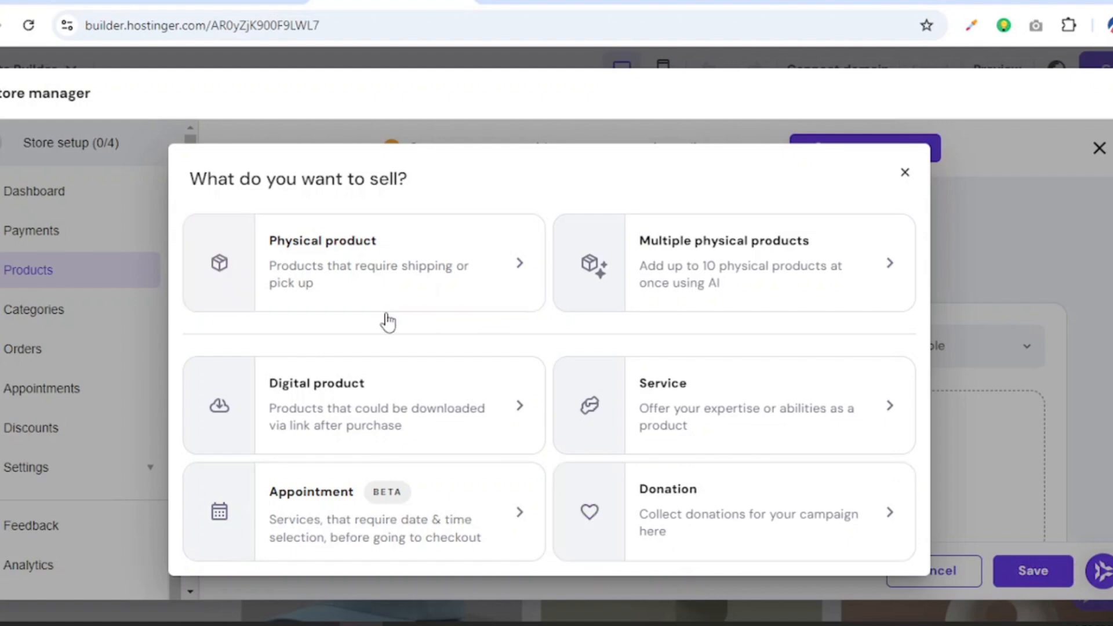
click(343, 293)
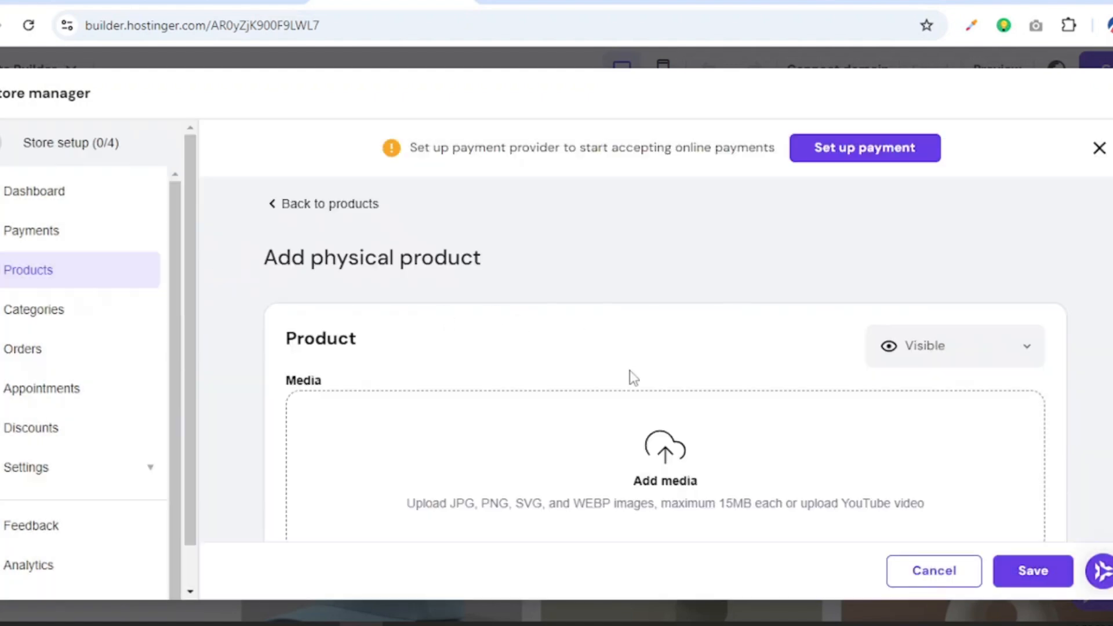
scroll(630, 371, down, 3)
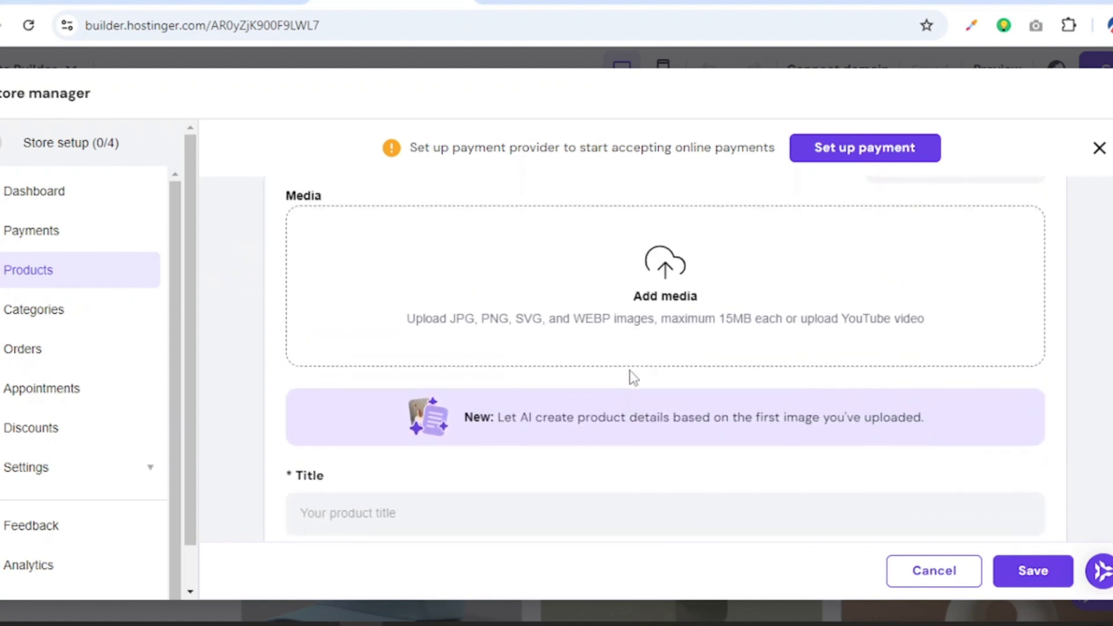
scroll(589, 383, down, 3)
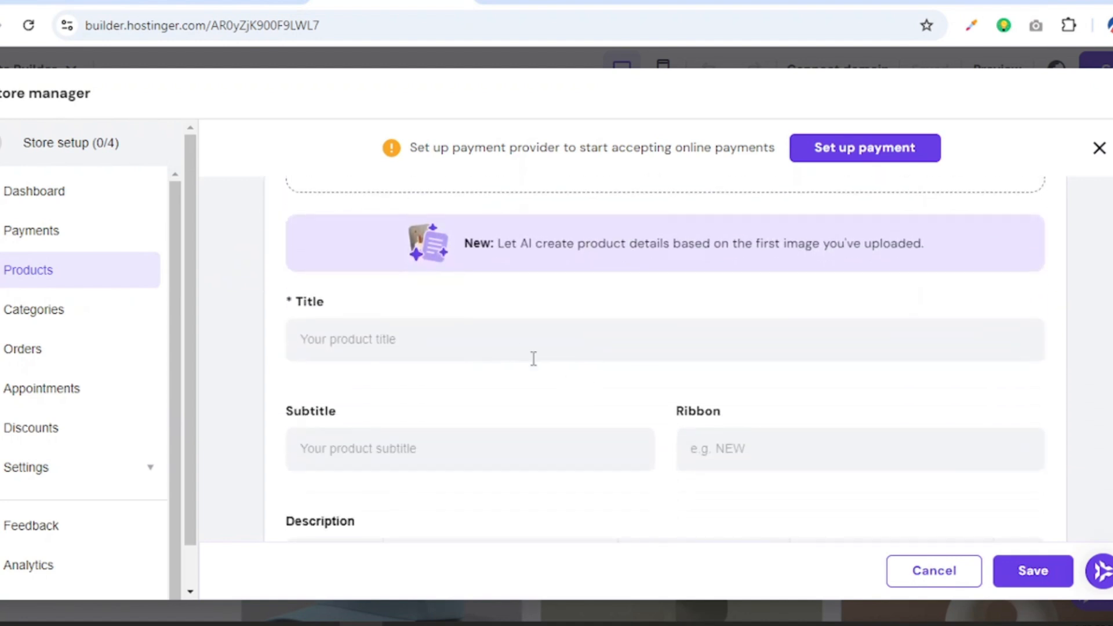
scroll(533, 359, down, 7)
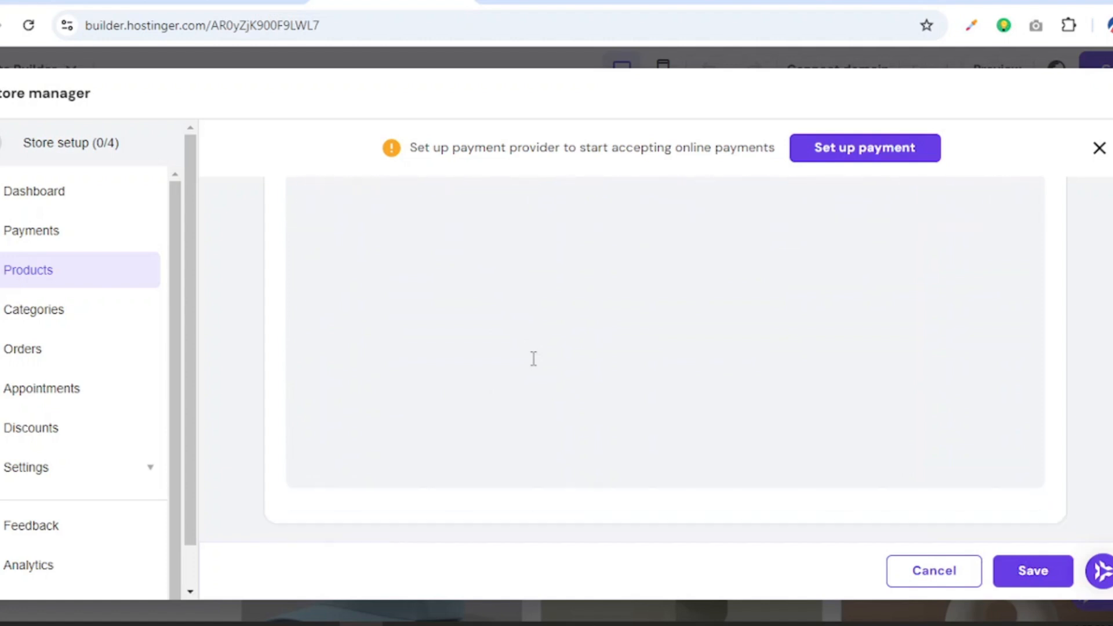
scroll(532, 359, down, 8)
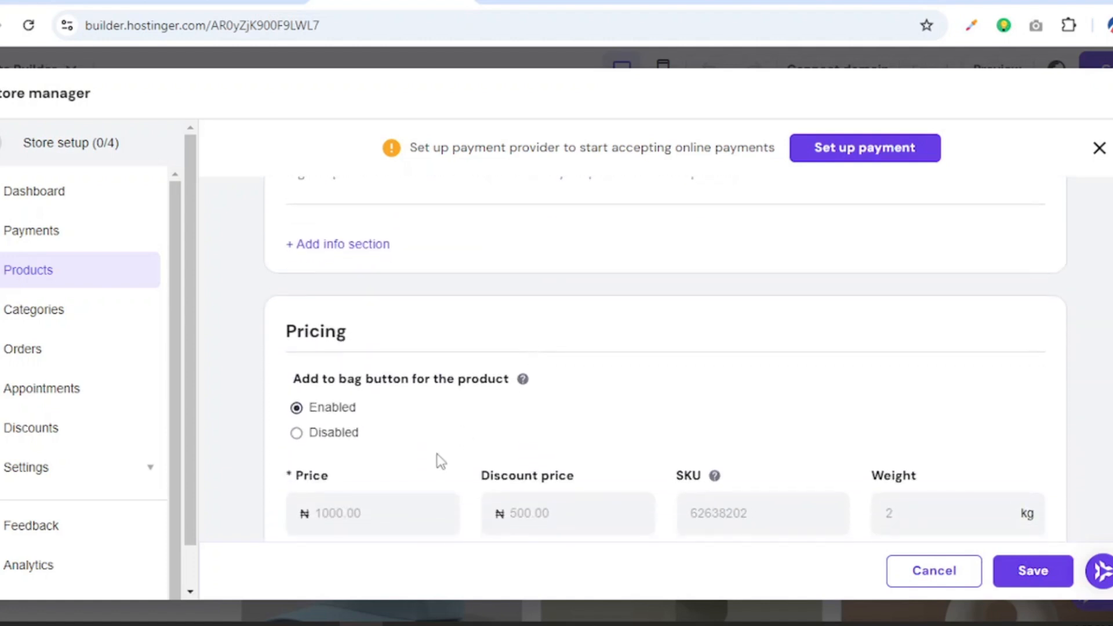
scroll(440, 461, down, 8)
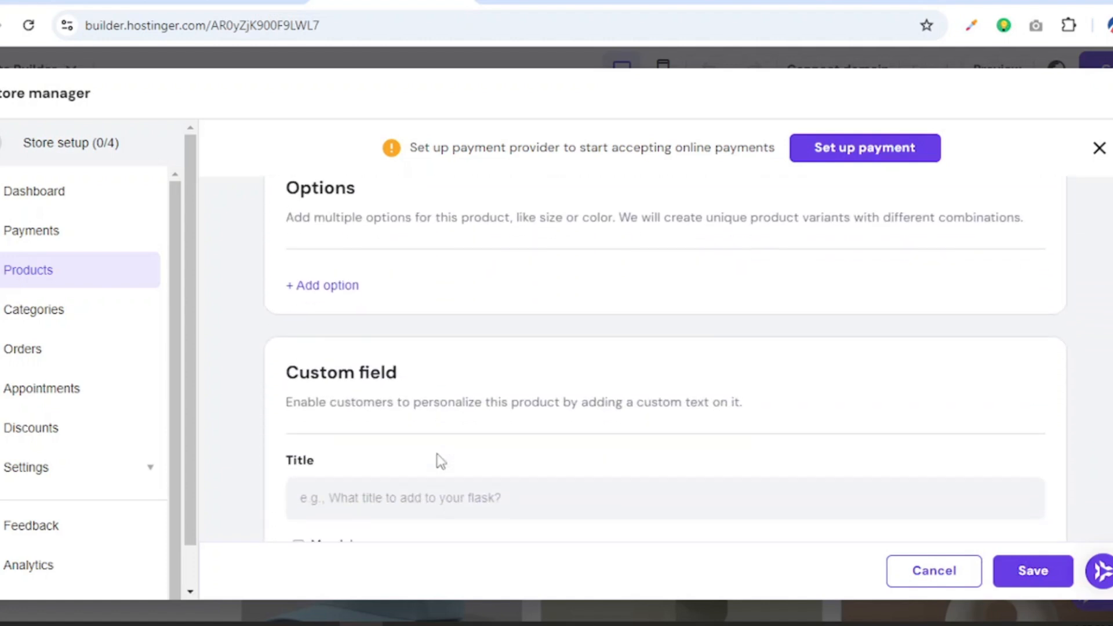
scroll(441, 461, down, 2)
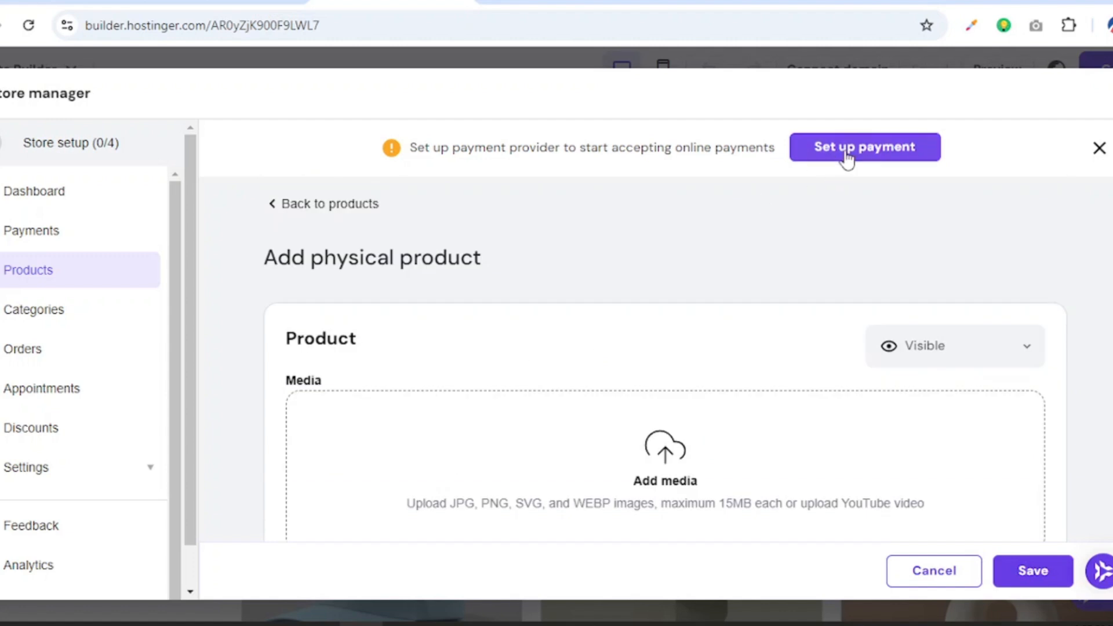
Open the store's payment provider setup and examine the available online and manual payment methods.
click(847, 148)
scroll(527, 328, down, 5)
scroll(527, 328, up, 5)
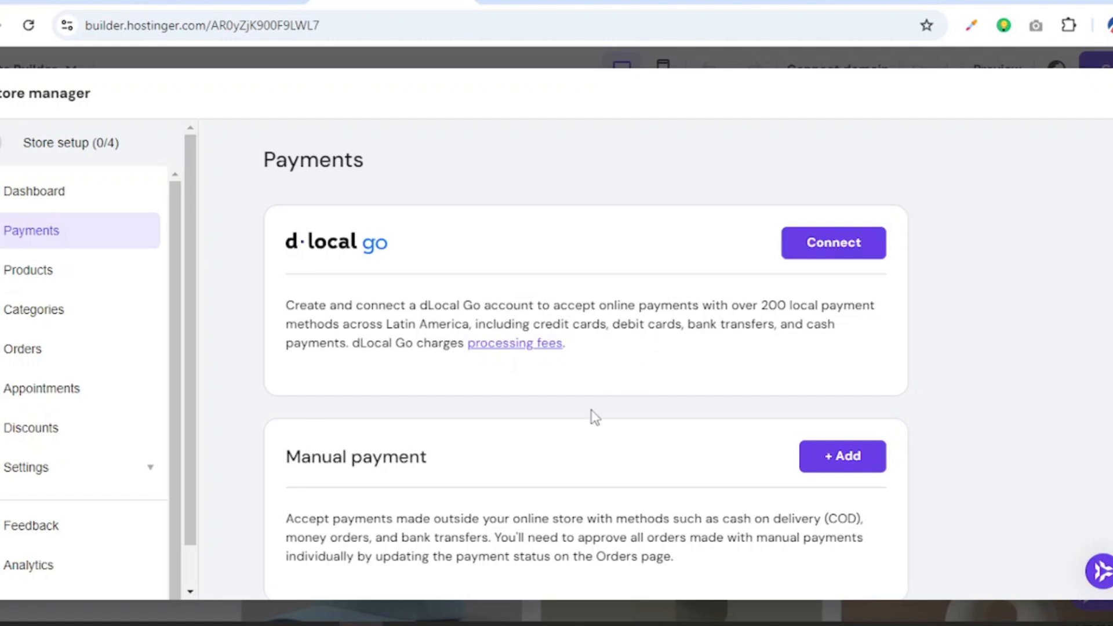
scroll(591, 409, up, 1)
scroll(591, 409, down, 3)
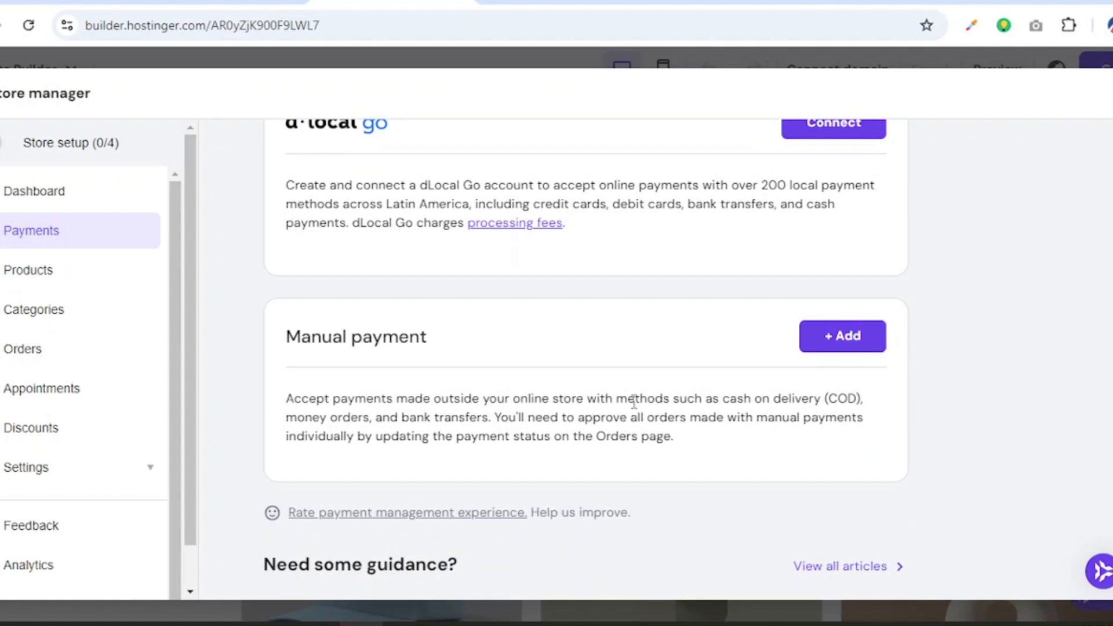
scroll(665, 387, up, 3)
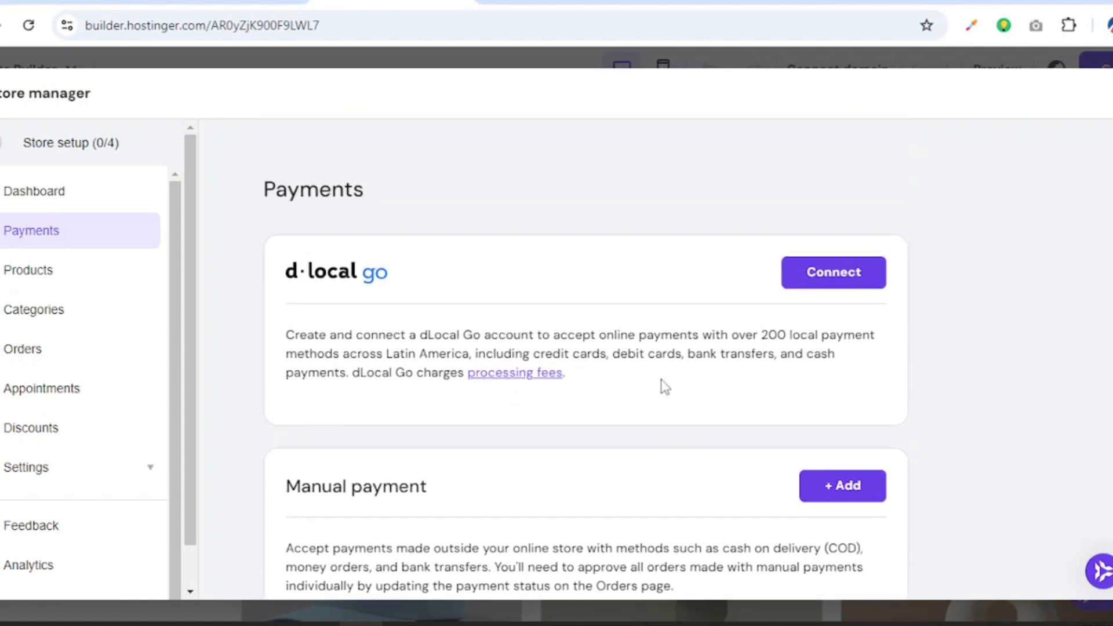